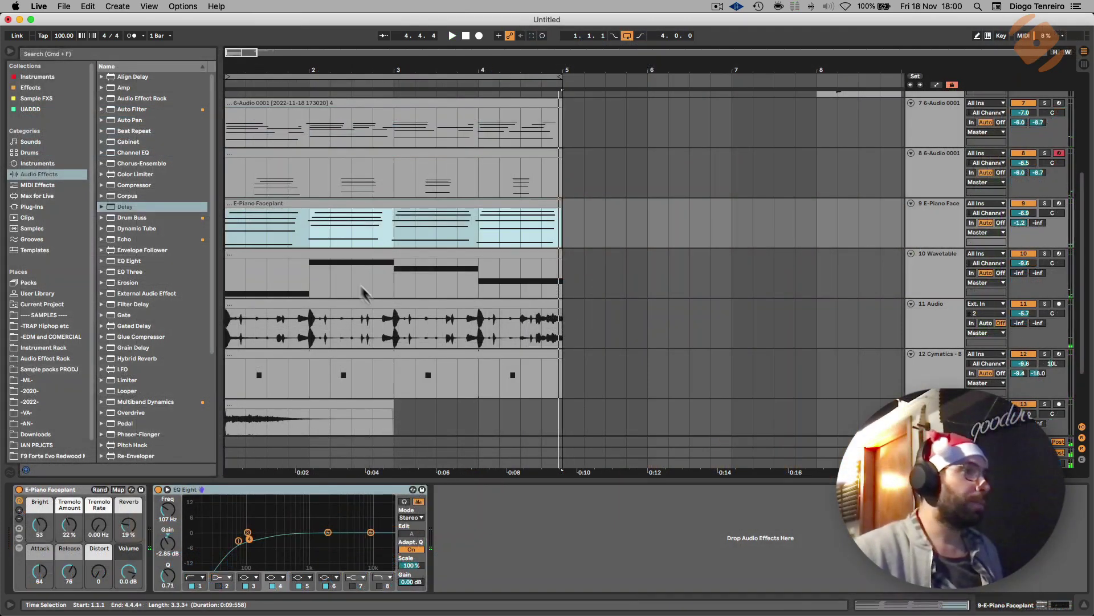
Step: Fold all the tracks in the arrangement at once
scroll(419, 304, up, 5)
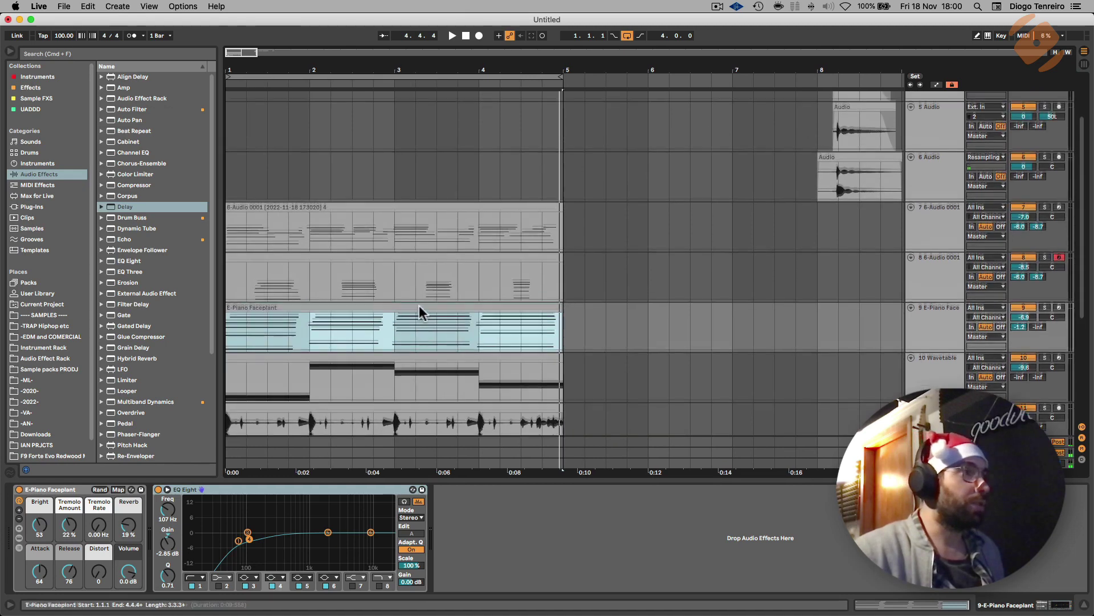
scroll(649, 264, up, 3)
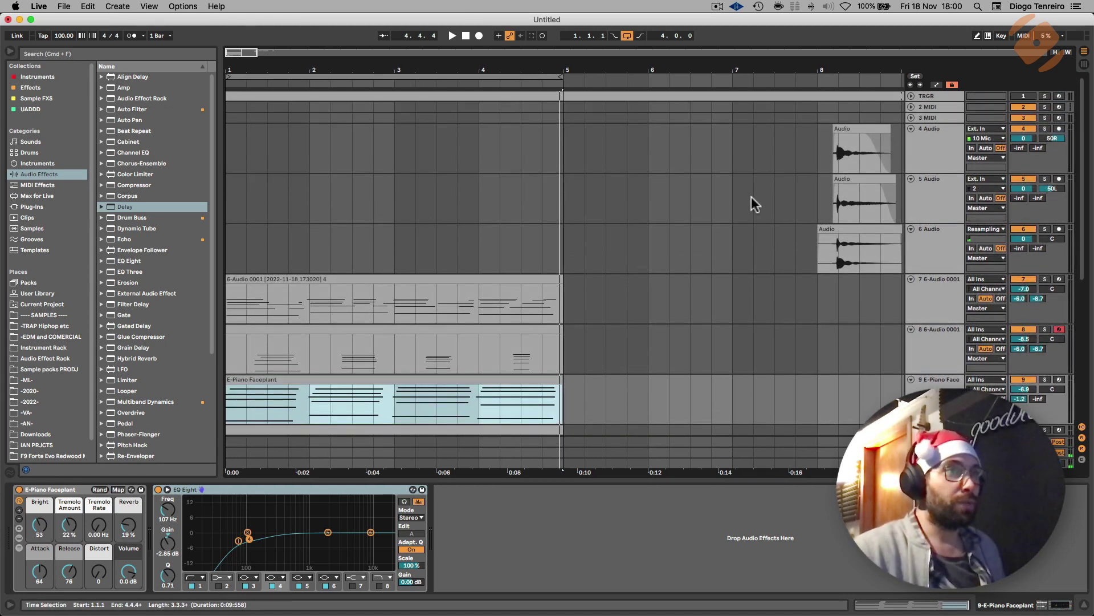
drag(667, 82, 584, 80)
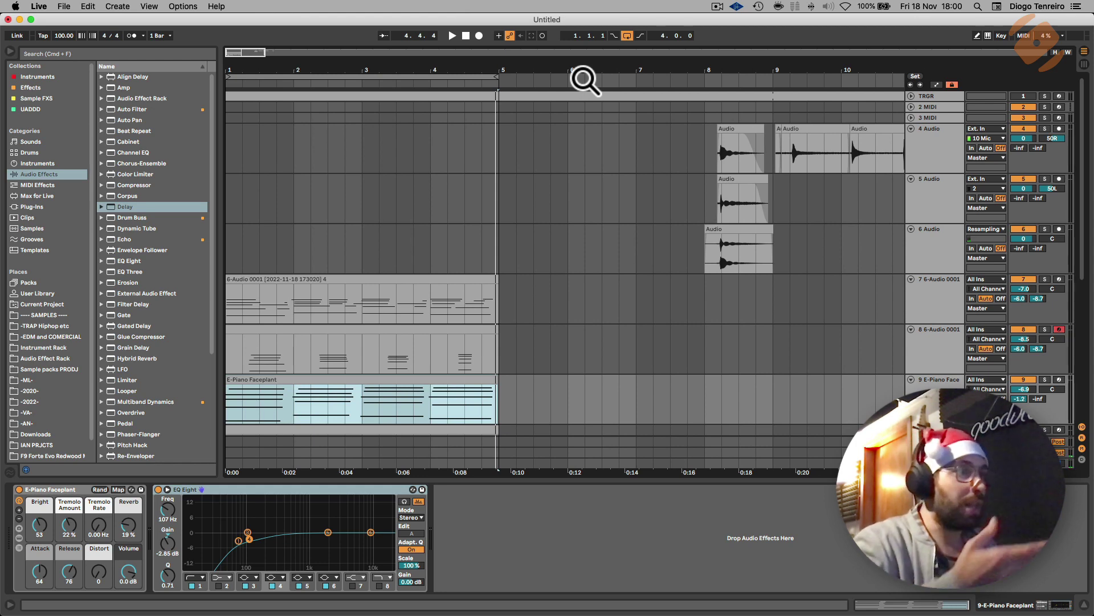
drag(427, 69, 428, 88)
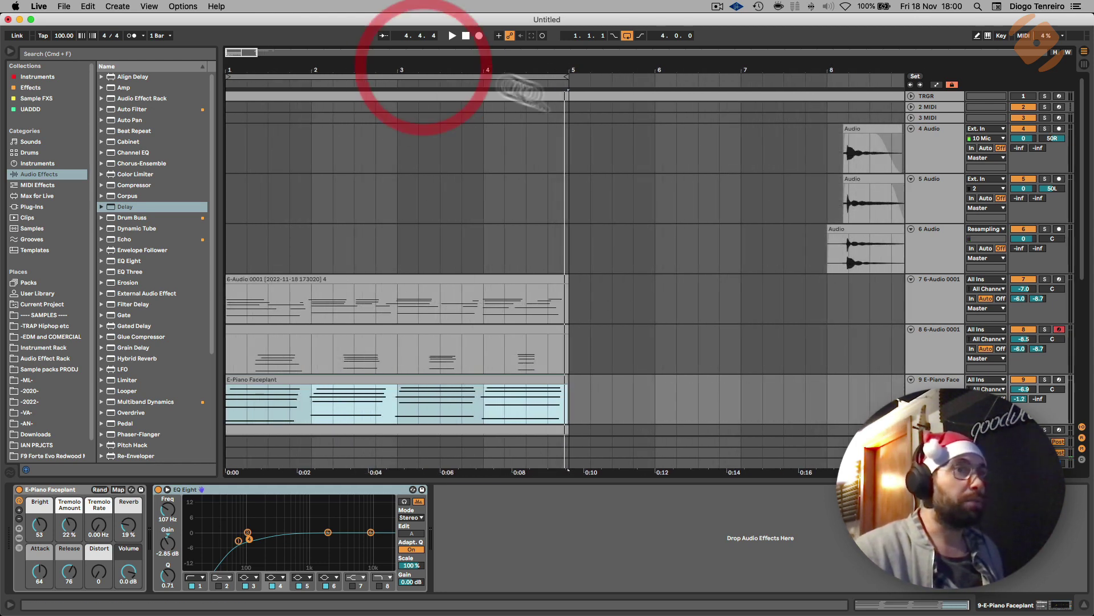
click(935, 256)
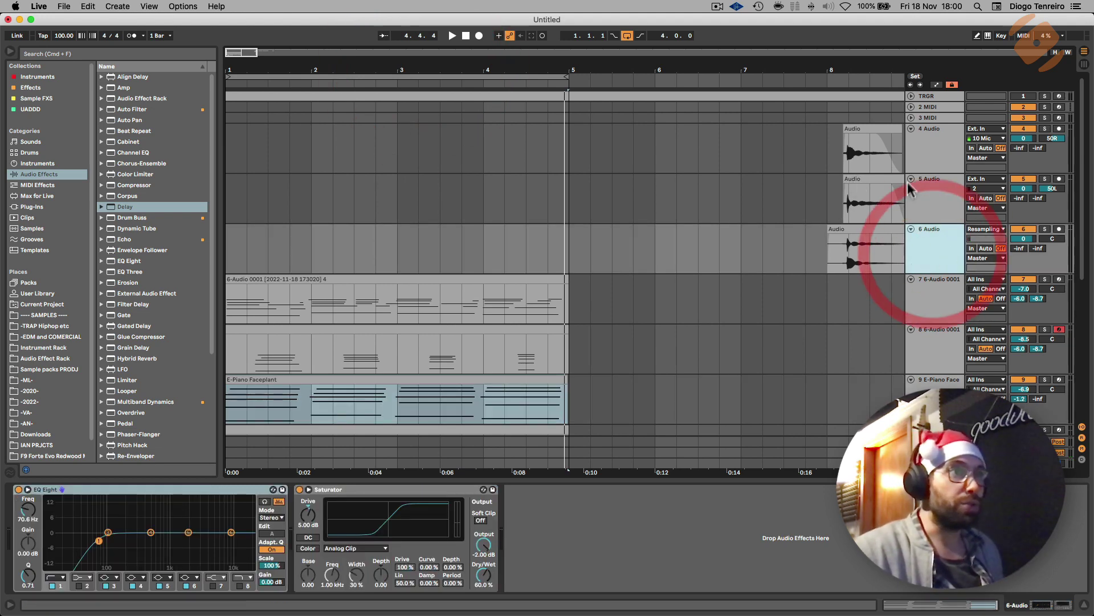
alt+click(911, 129)
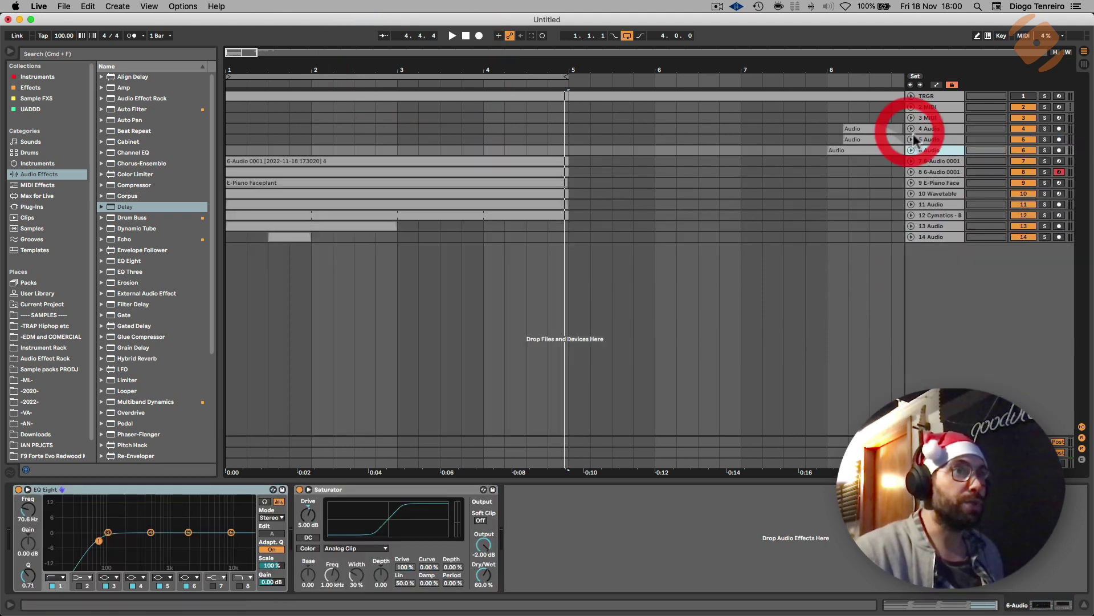
Step: Delete the two empty MIDI tracks directly below the TRGR track
click(926, 106)
key(Delete)
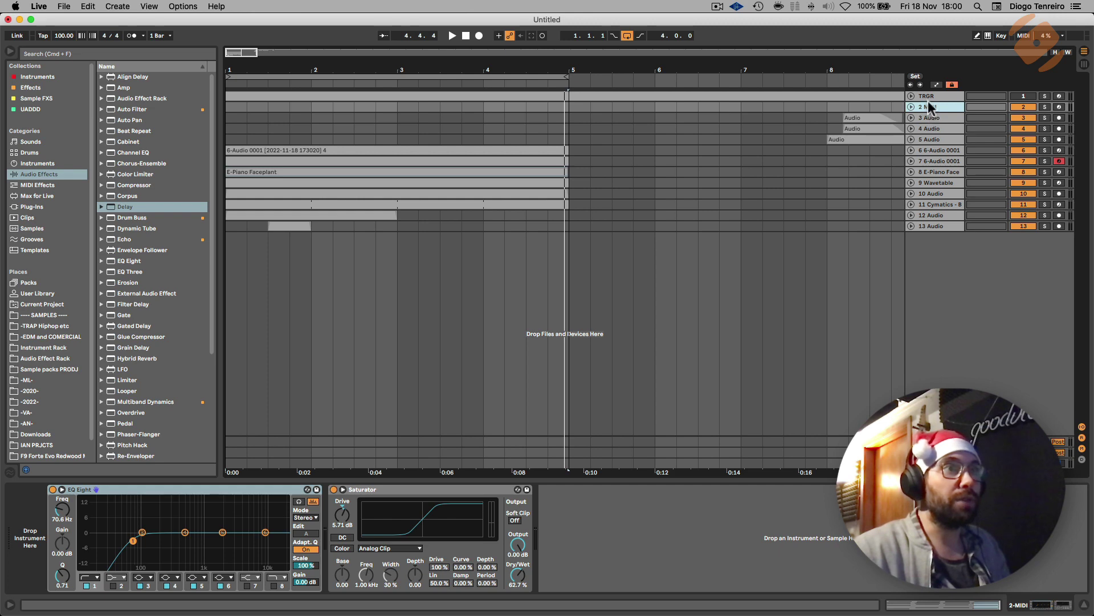
key(Delete)
Step: Insert a new audio track below TRGR and remove its EQ Eight and Saturator effects
click(929, 96)
key(super+t)
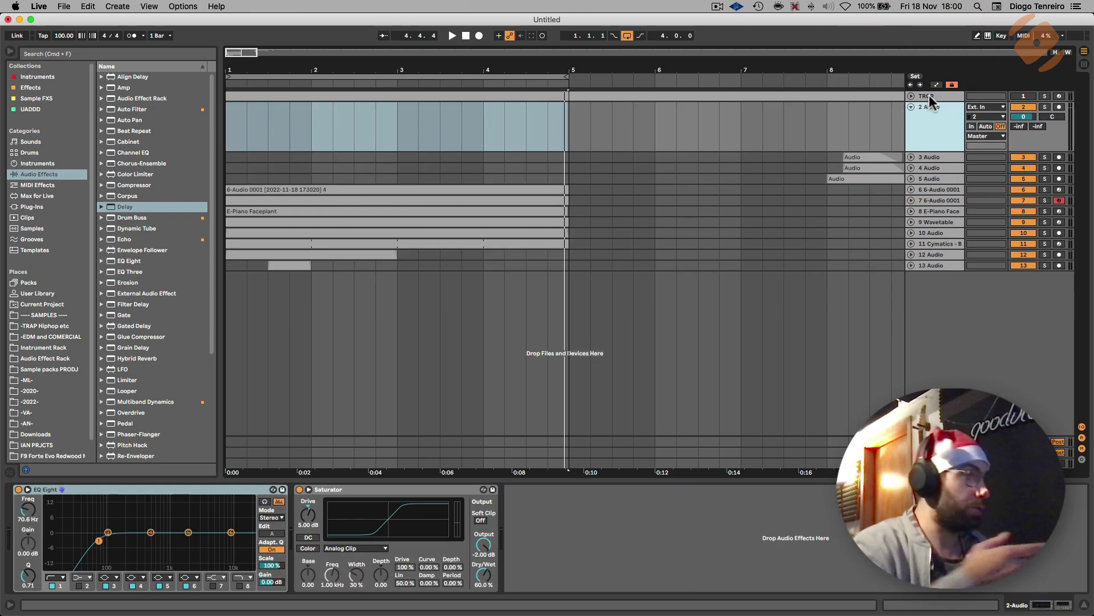
click(924, 138)
click(238, 496)
key(Delete)
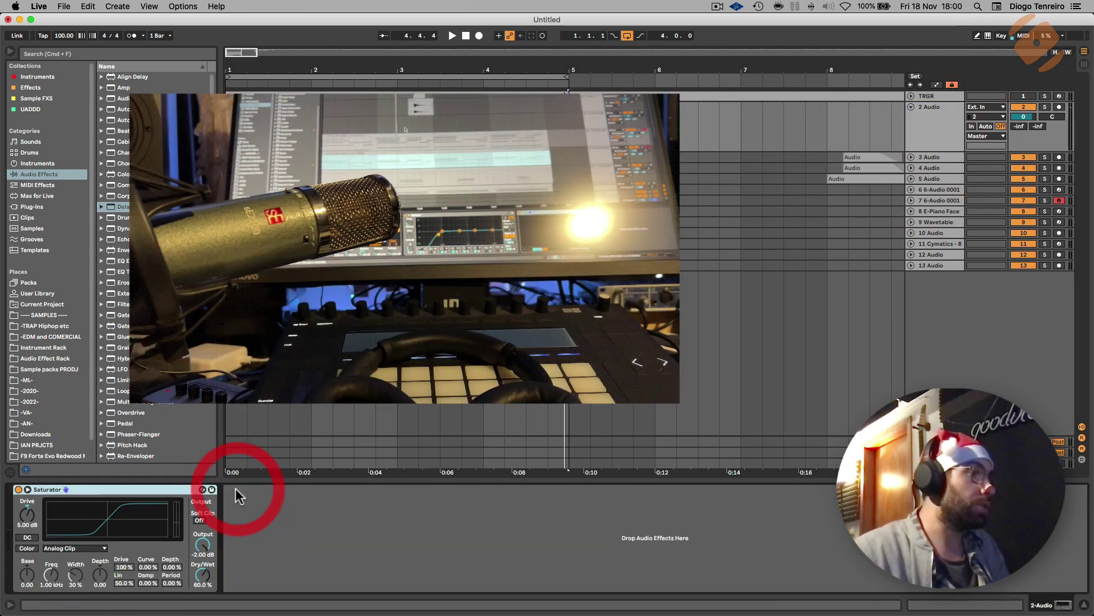
key(Delete)
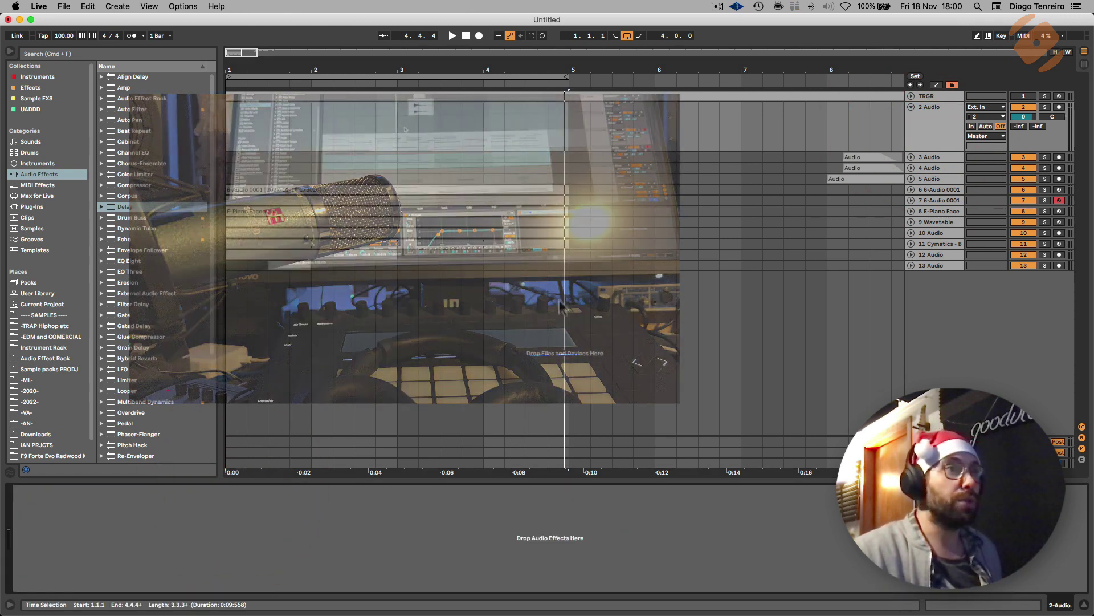
Step: From the 2 Audio track's input configuration, select Fireface 800 as the audio input device and close the preferences
scroll(518, 149, right, 1)
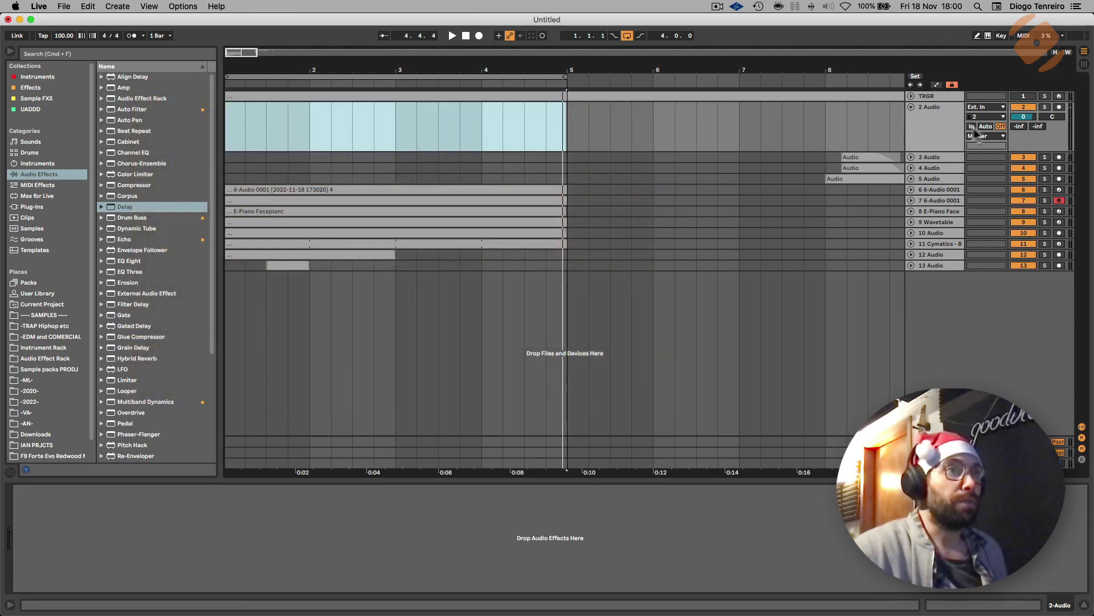
click(942, 115)
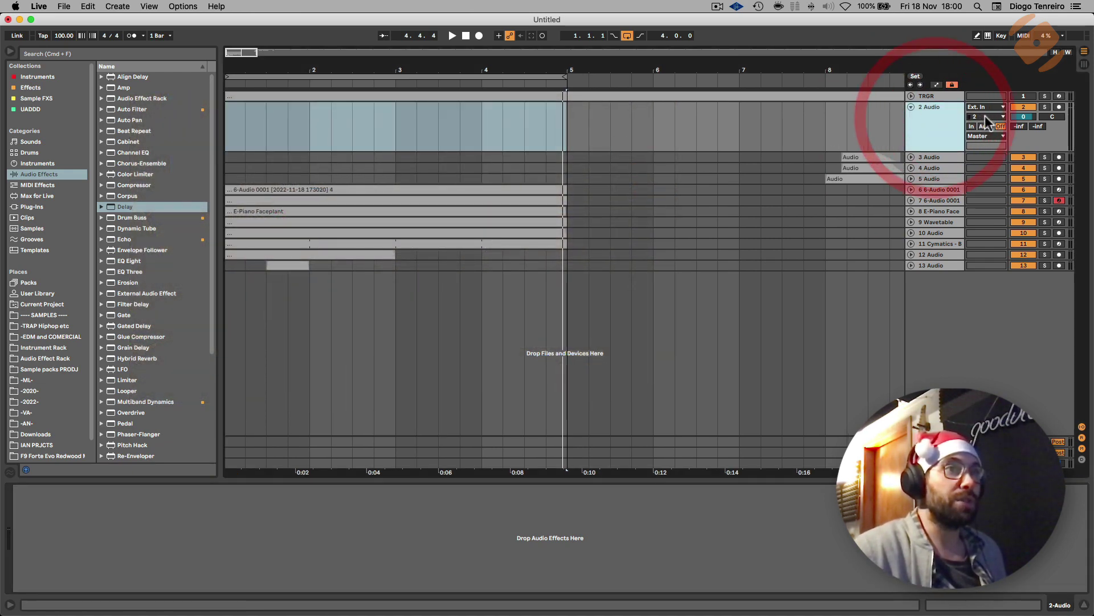
click(985, 116)
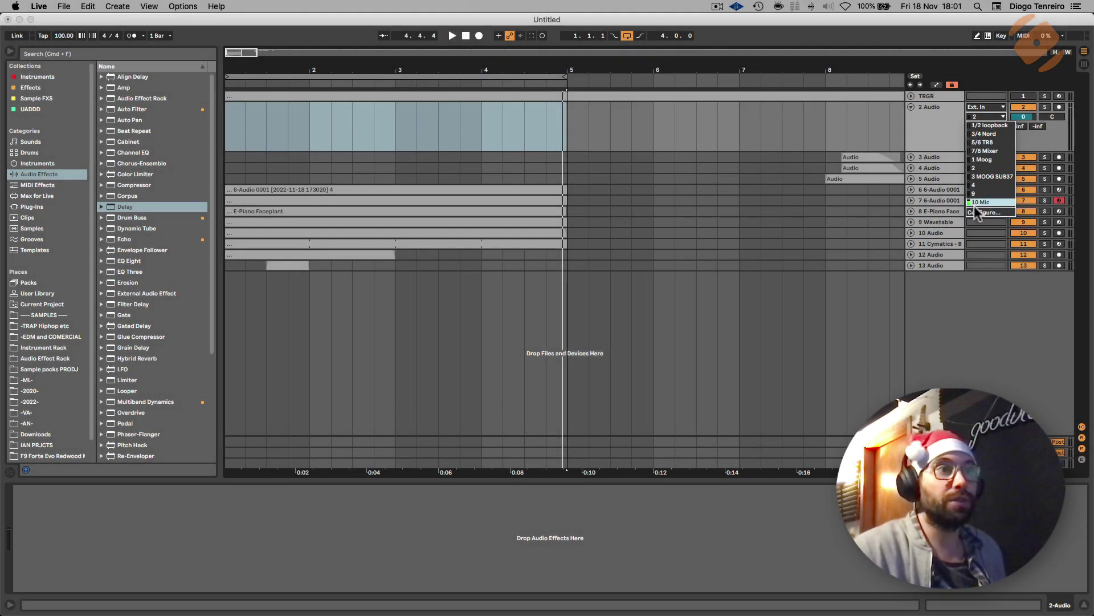
click(981, 212)
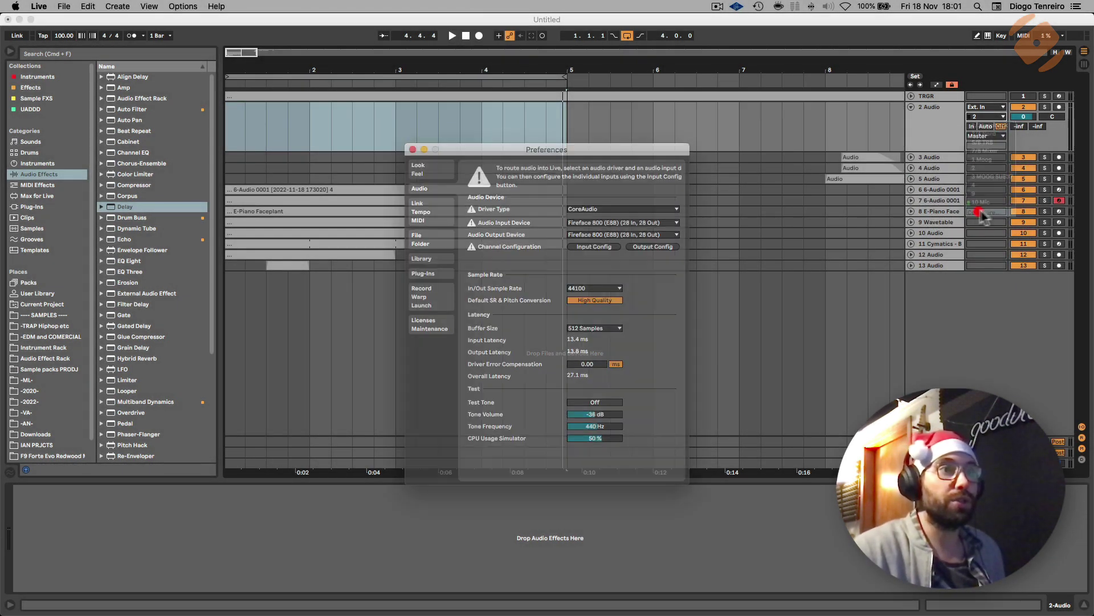
click(593, 222)
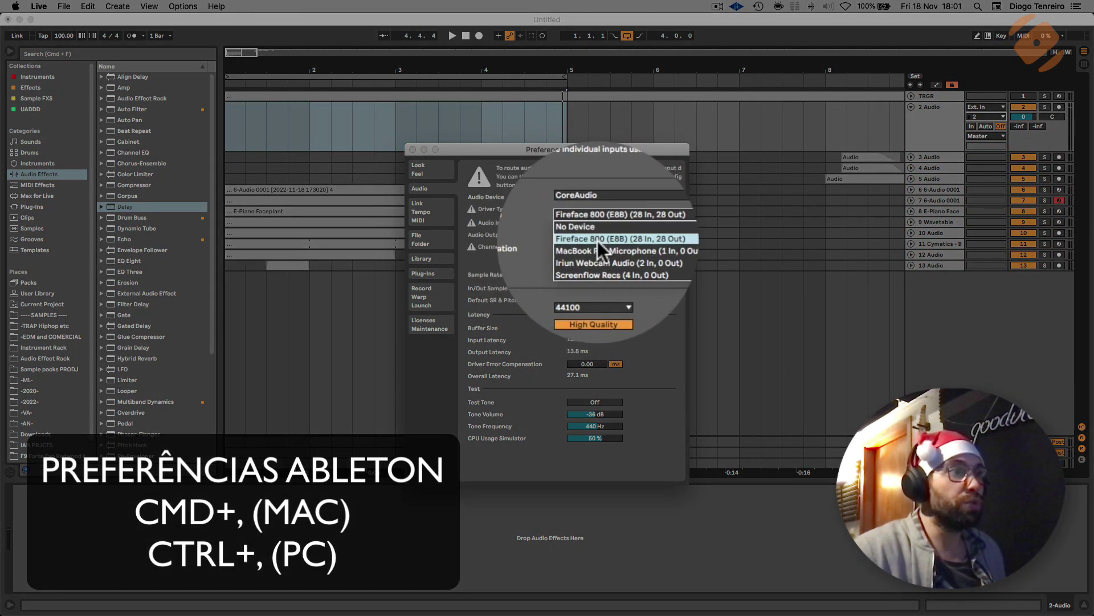
click(599, 238)
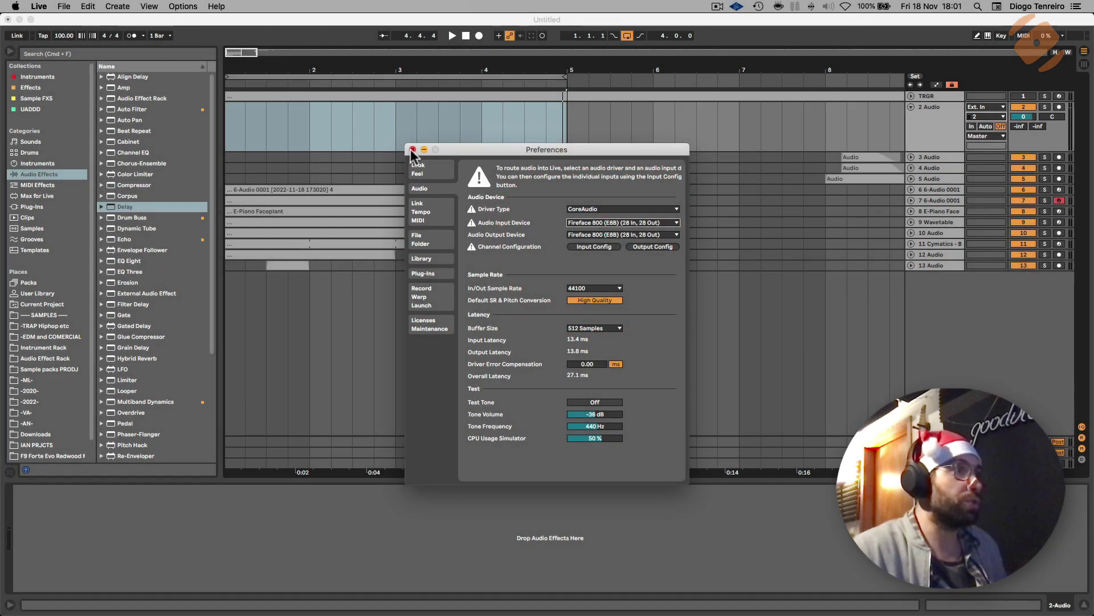
click(412, 149)
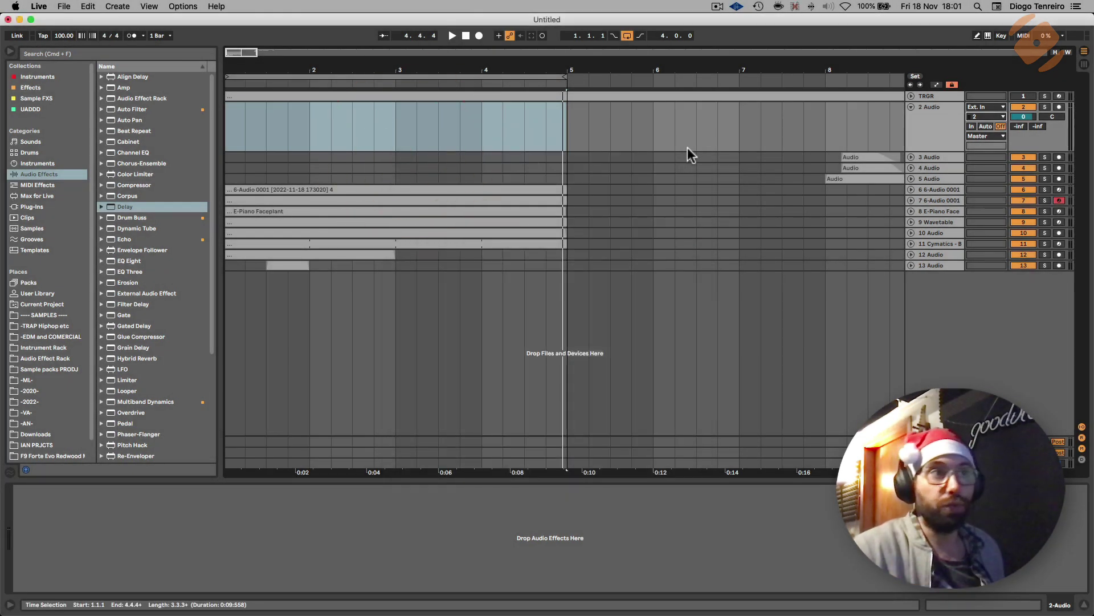
Step: Set the 2 Audio track's input channel to 10 Mic and arm the track for recording
click(985, 116)
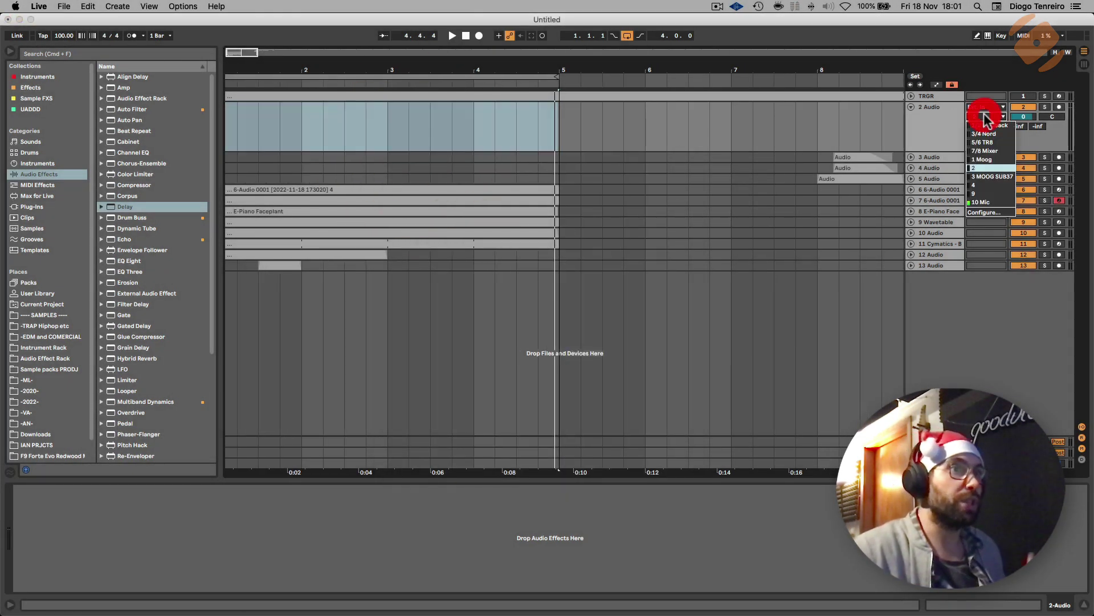
click(985, 202)
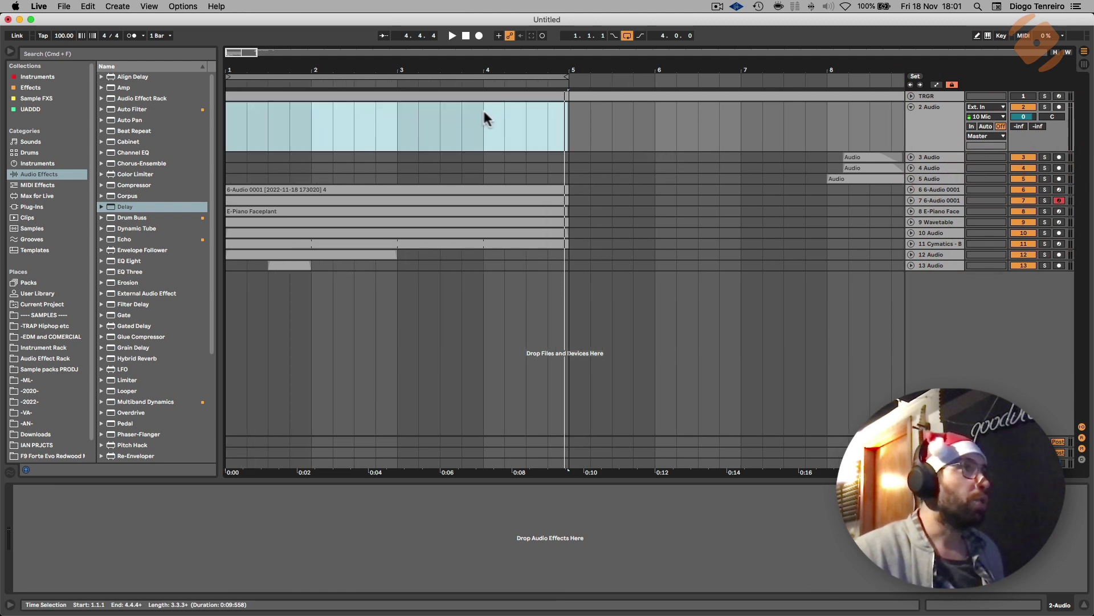
drag(244, 76, 244, 108)
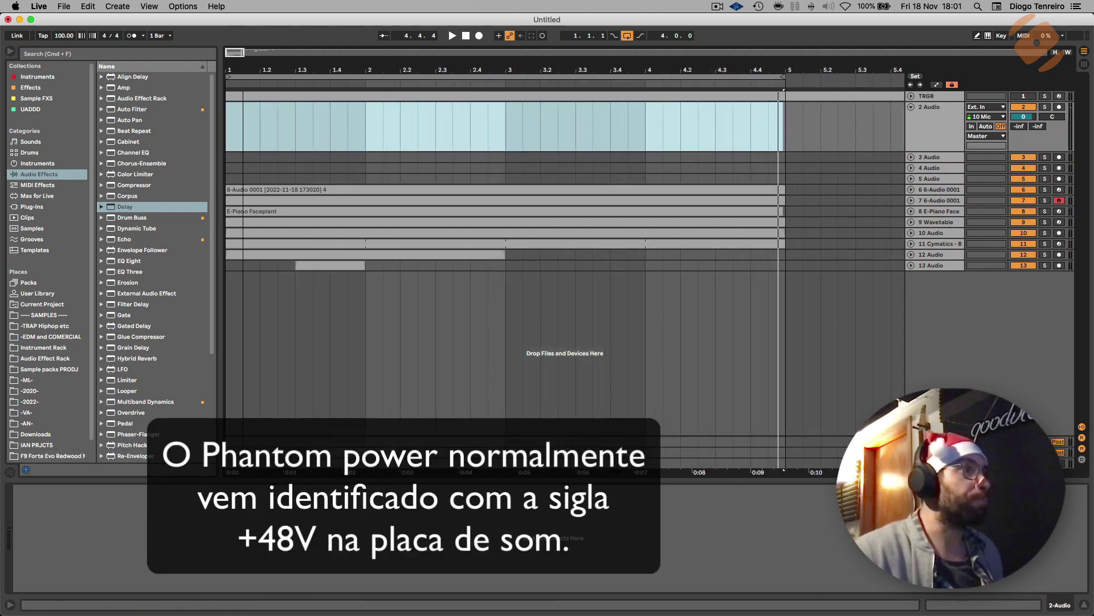
click(385, 142)
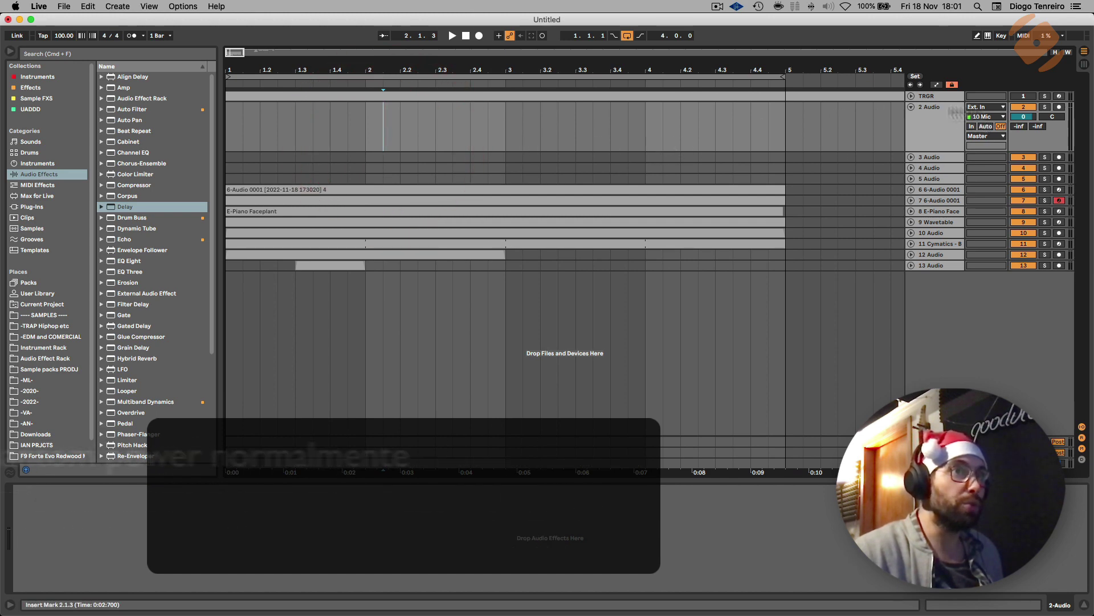
click(1059, 107)
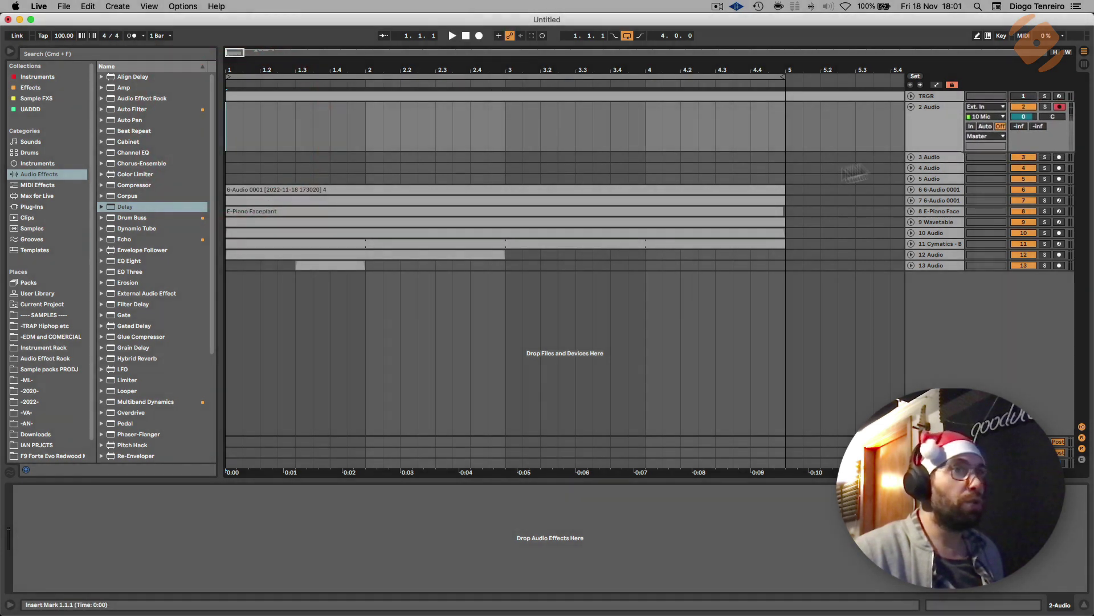
Step: Deactivate tracks 6 through 13 together
click(940, 178)
click(936, 189)
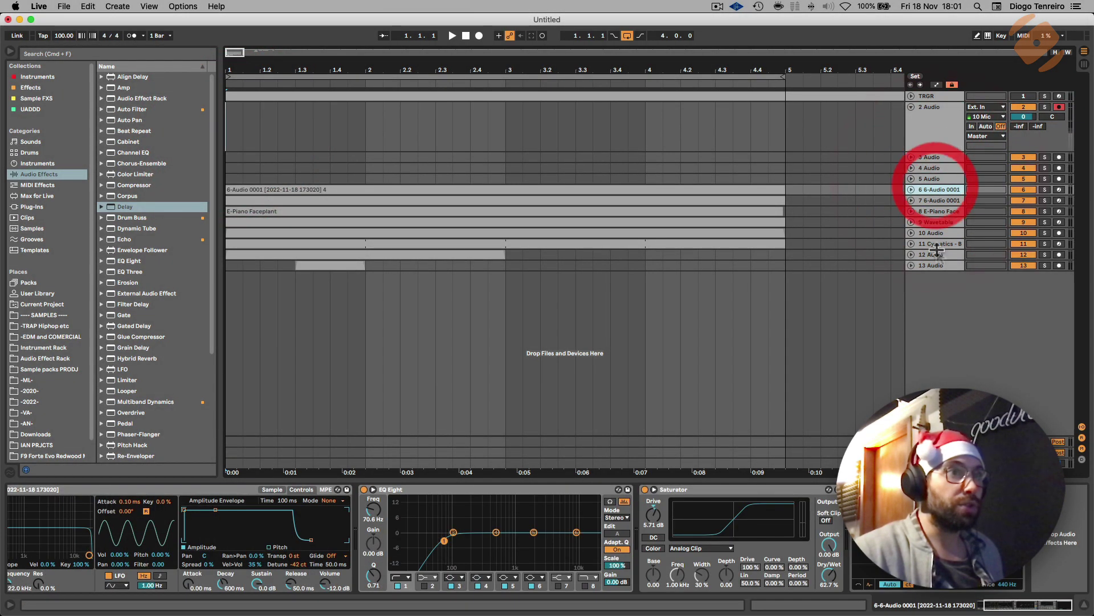
shift+click(936, 264)
key(0)
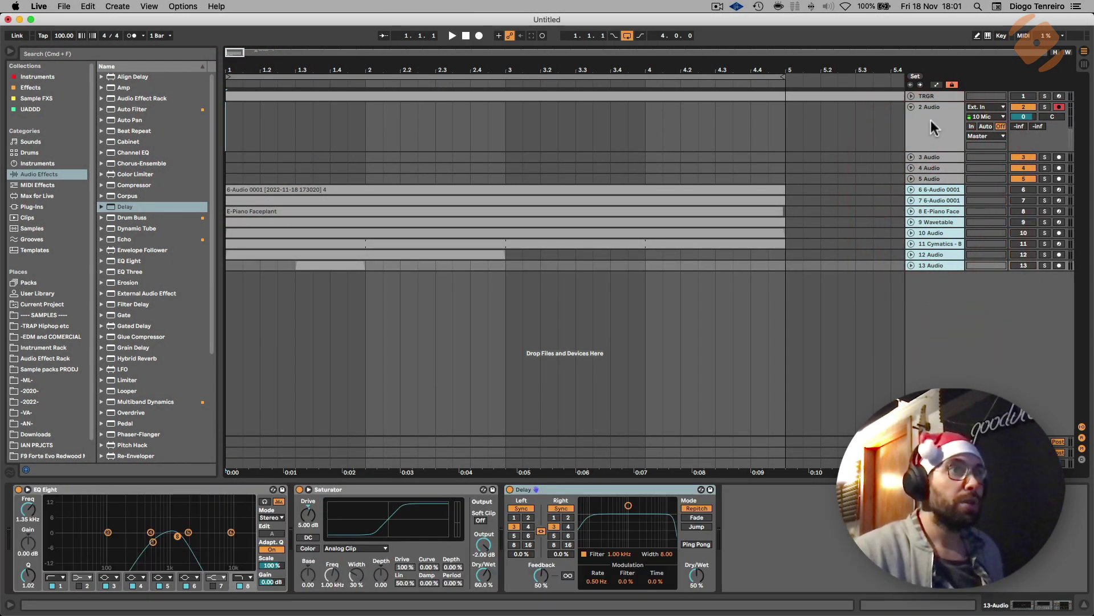
Step: Record a microphone take onto the 2 Audio track from the start of the arrangement, ending the recording after the loop wraps
click(934, 128)
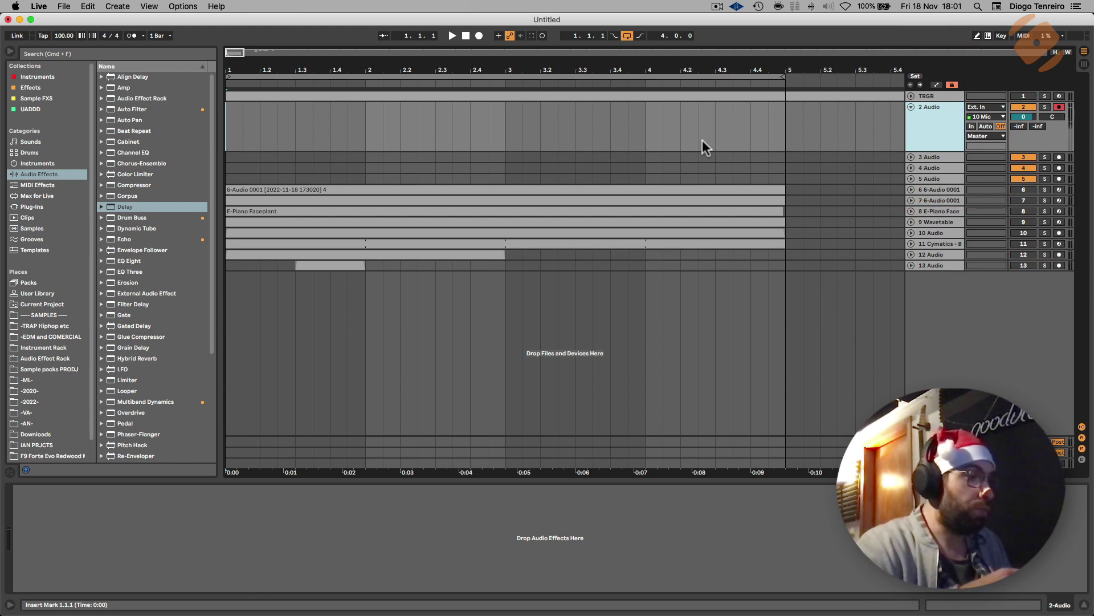
click(479, 35)
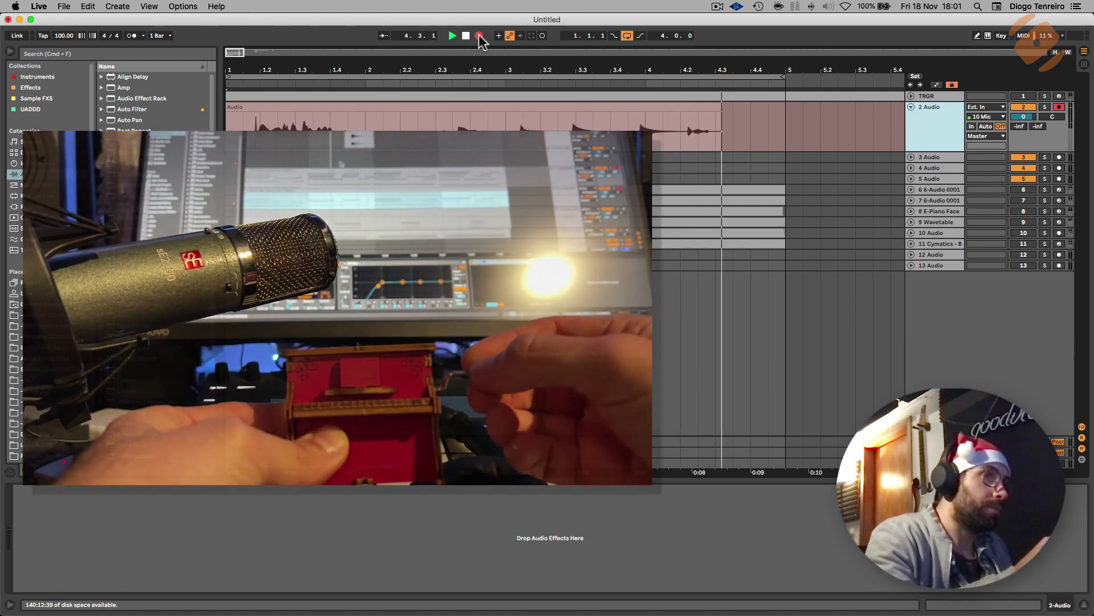
click(479, 36)
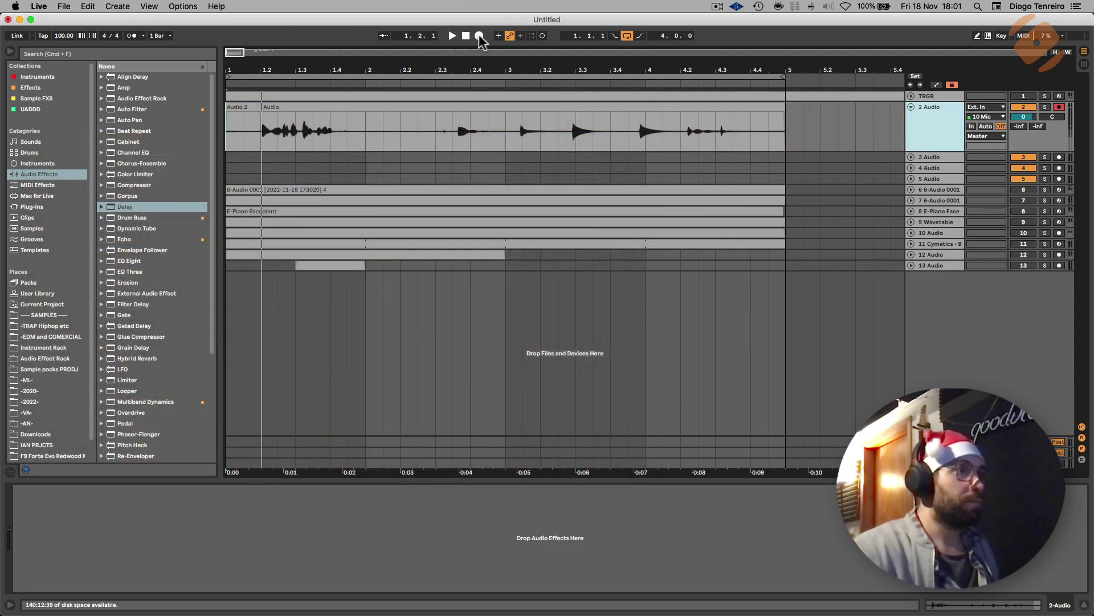
Step: Play back the recorded clip from 2.3.1 to hear the take
click(450, 155)
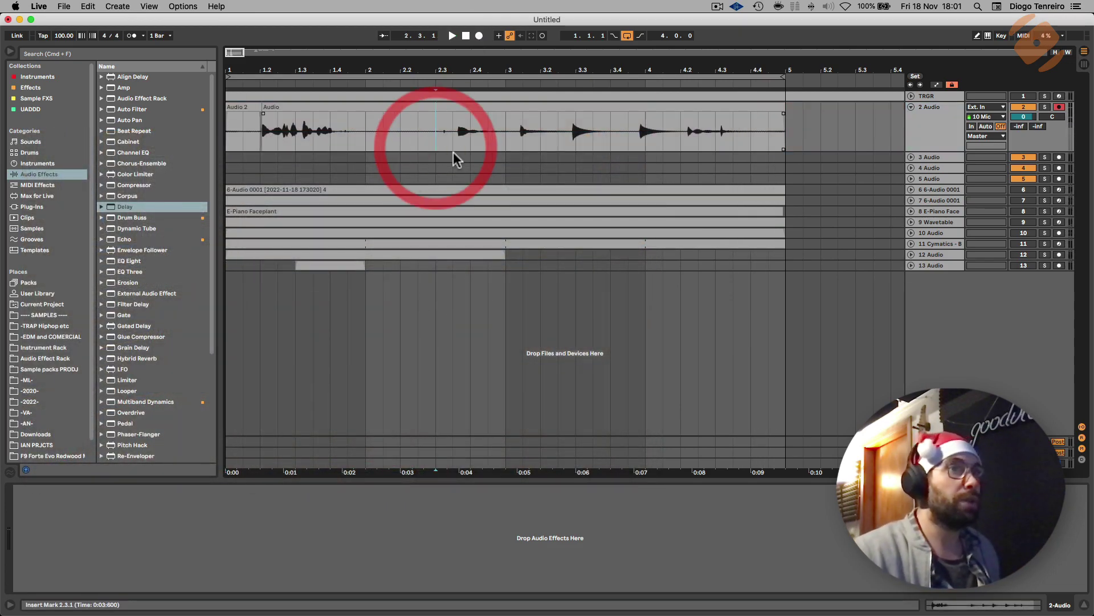
key(space)
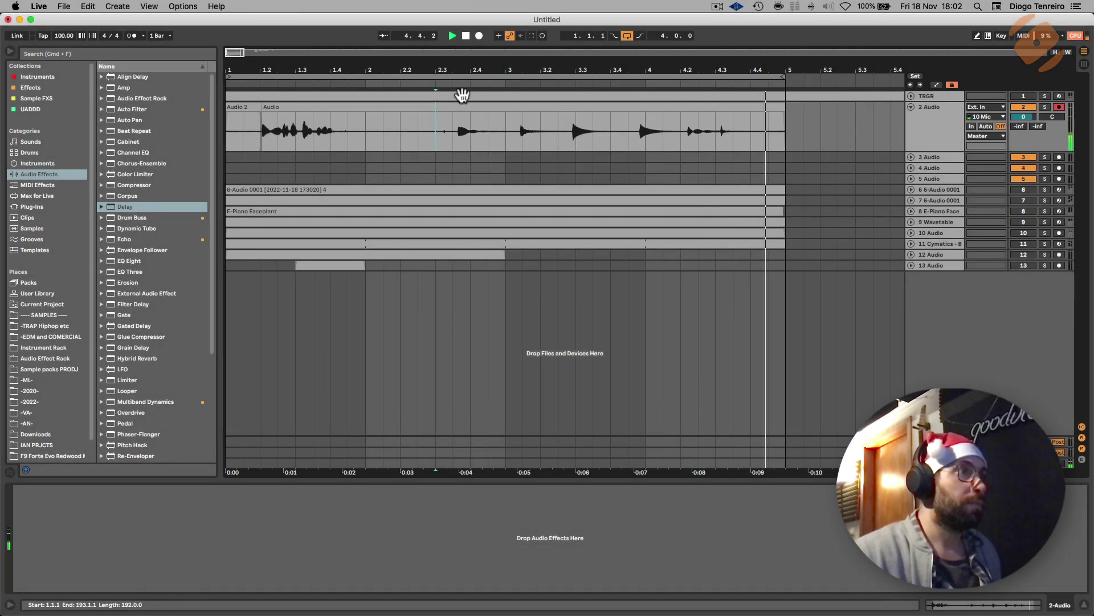
drag(460, 72, 460, 85)
Step: Add the Tuner audio effect to the 2 Audio track
click(924, 147)
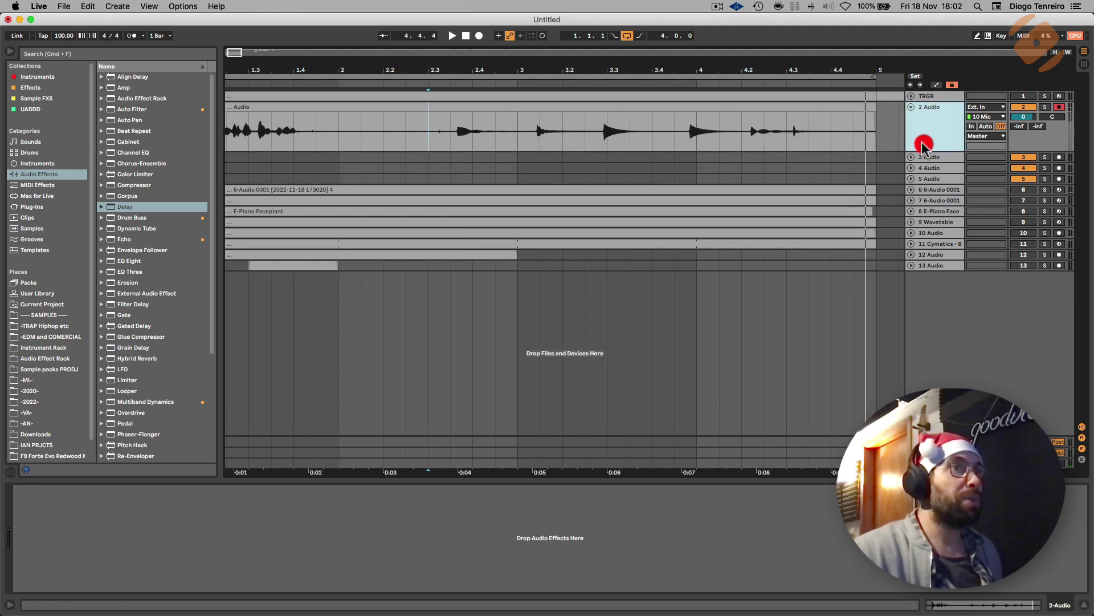
scroll(162, 364, down, 5)
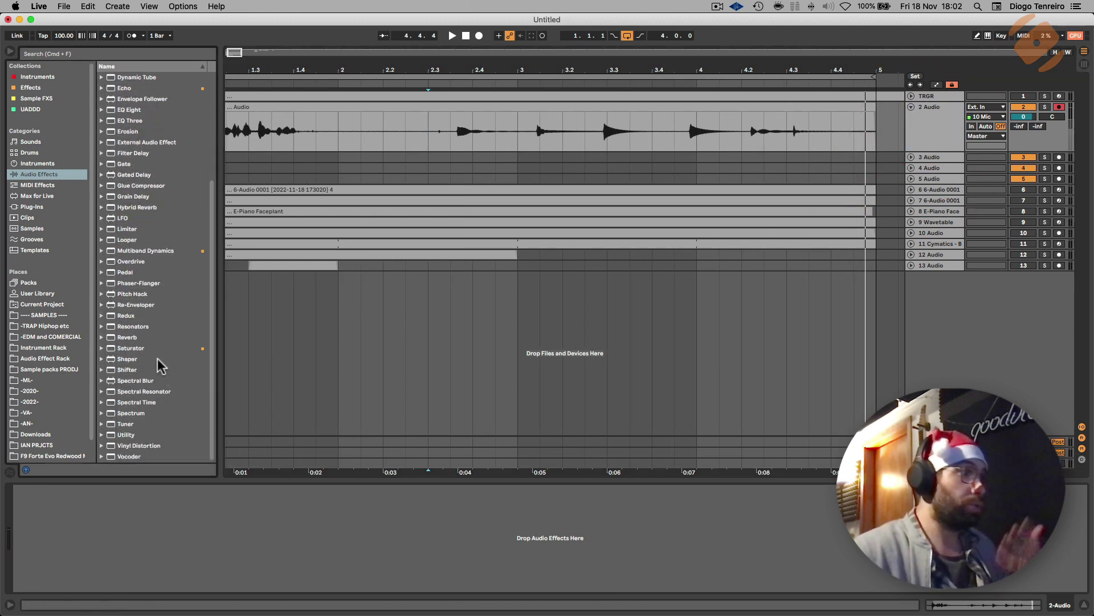
drag(124, 425, 379, 352)
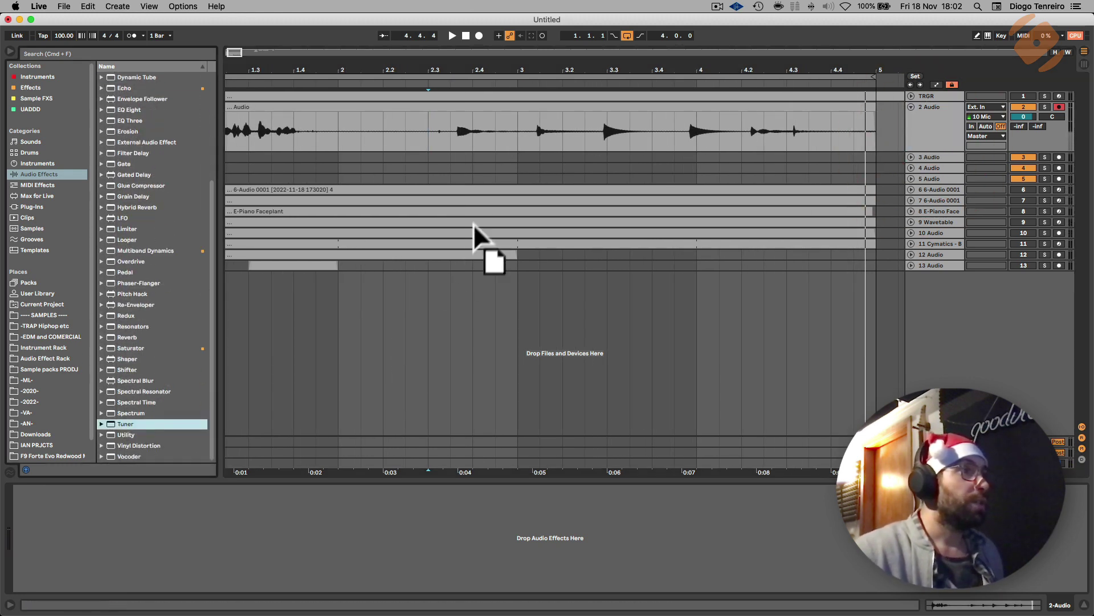
drag(557, 146, 555, 136)
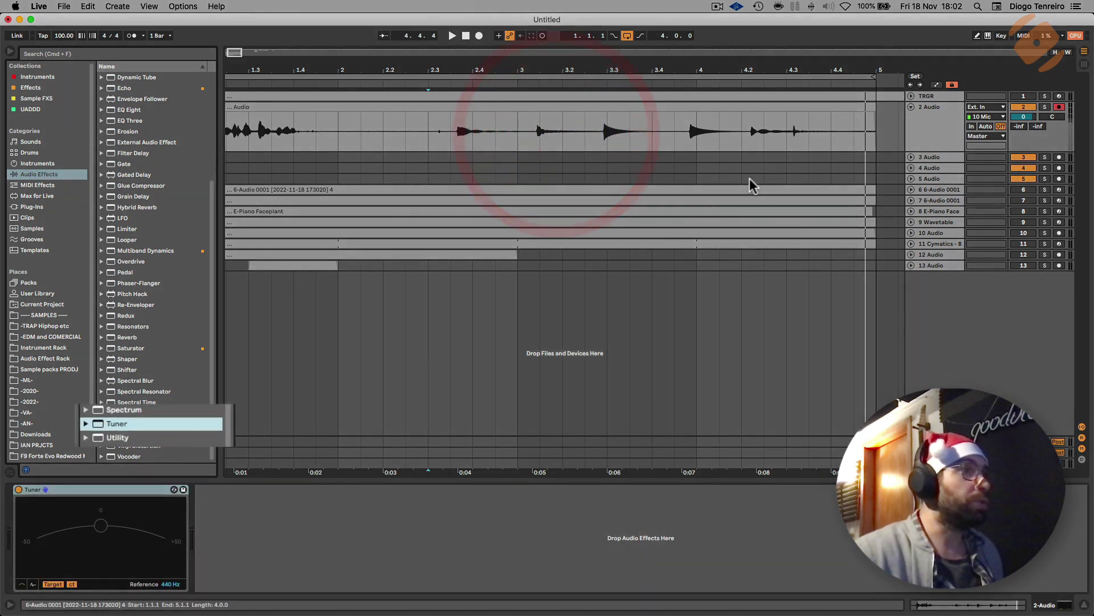
Step: Play the recording from 2.3.3 through the Tuner to check the pitch of the recorded note
click(450, 140)
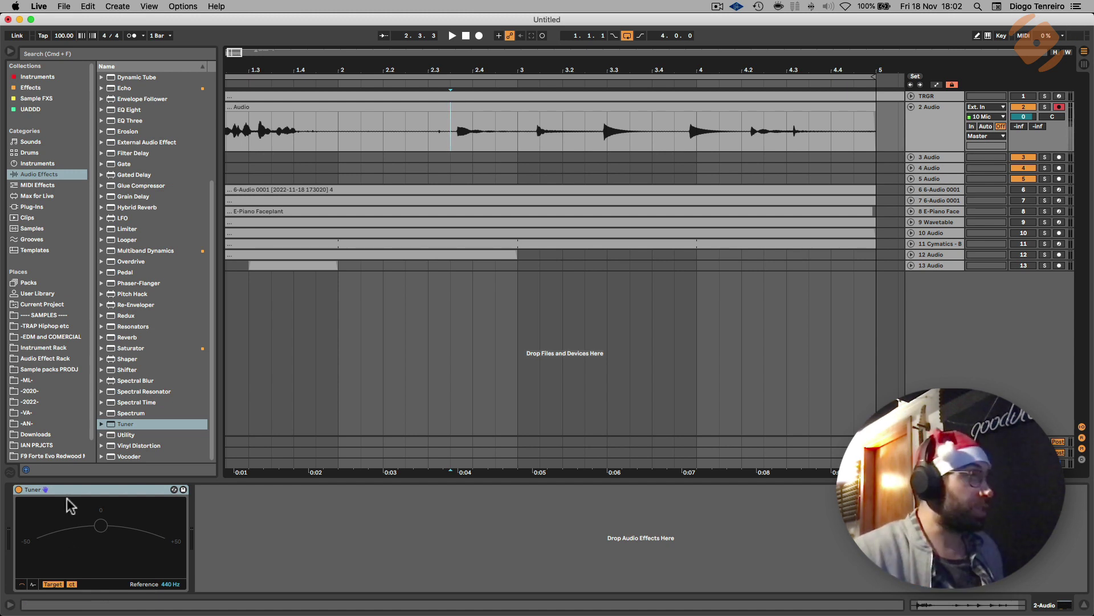
key(space)
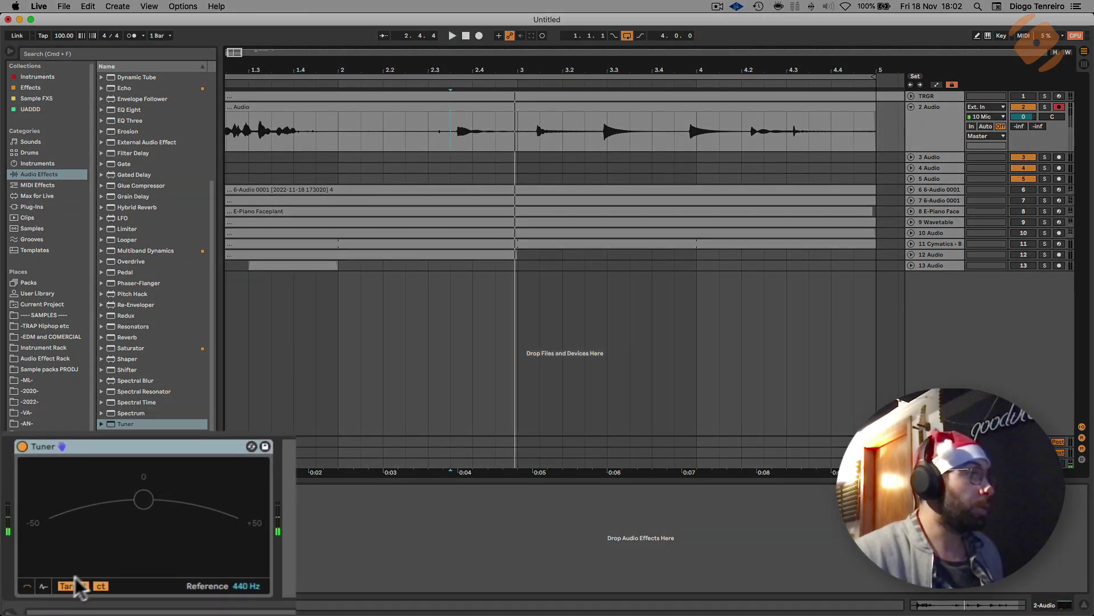
Step: Switch the Tuner on the 2 Audio track from its classic display to the histogram display
click(42, 586)
click(31, 586)
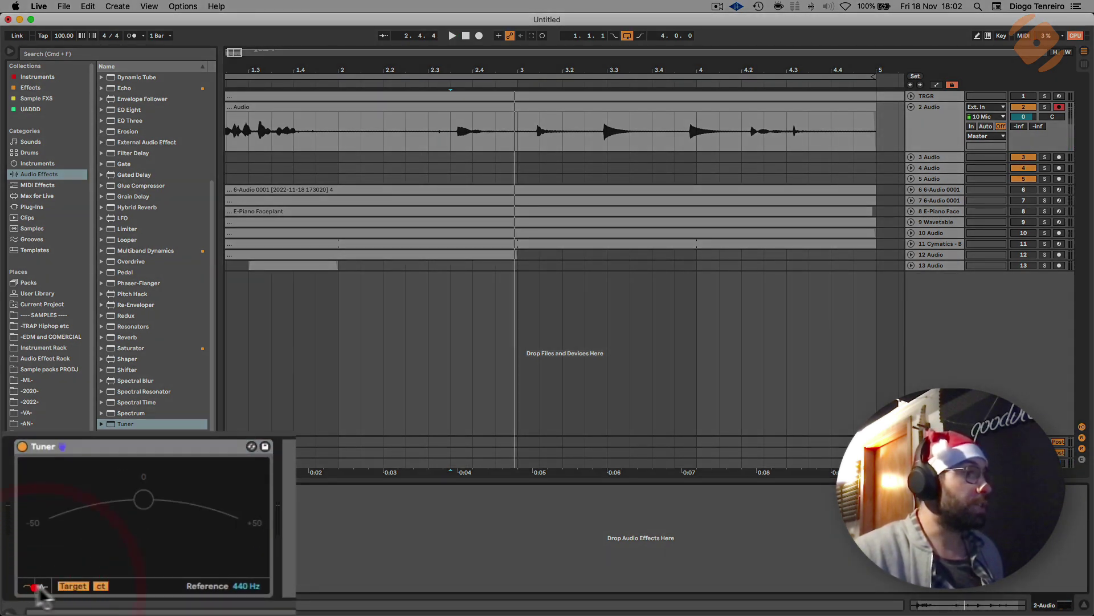
click(43, 586)
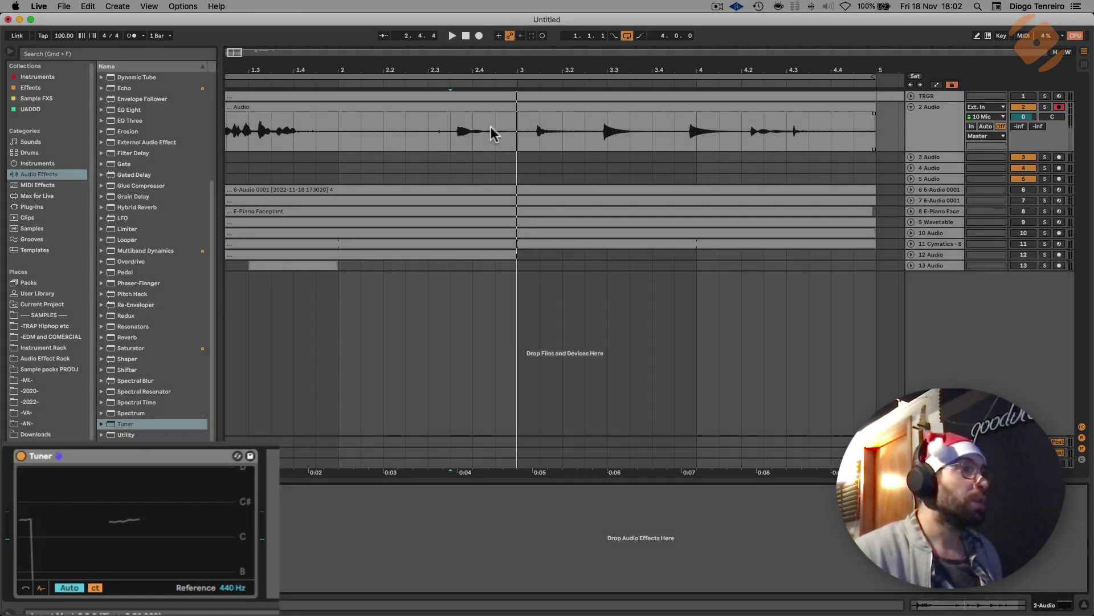
Step: Unfold the 3 Audio and 4 Audio tracks below the recording
drag(471, 74, 471, 94)
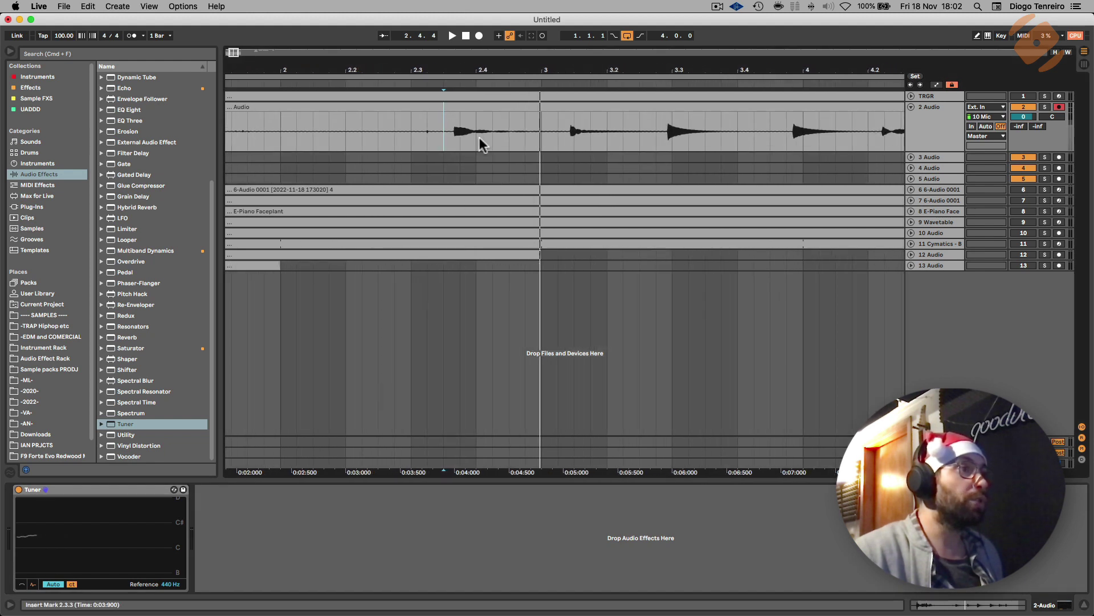
scroll(452, 140, right, 1)
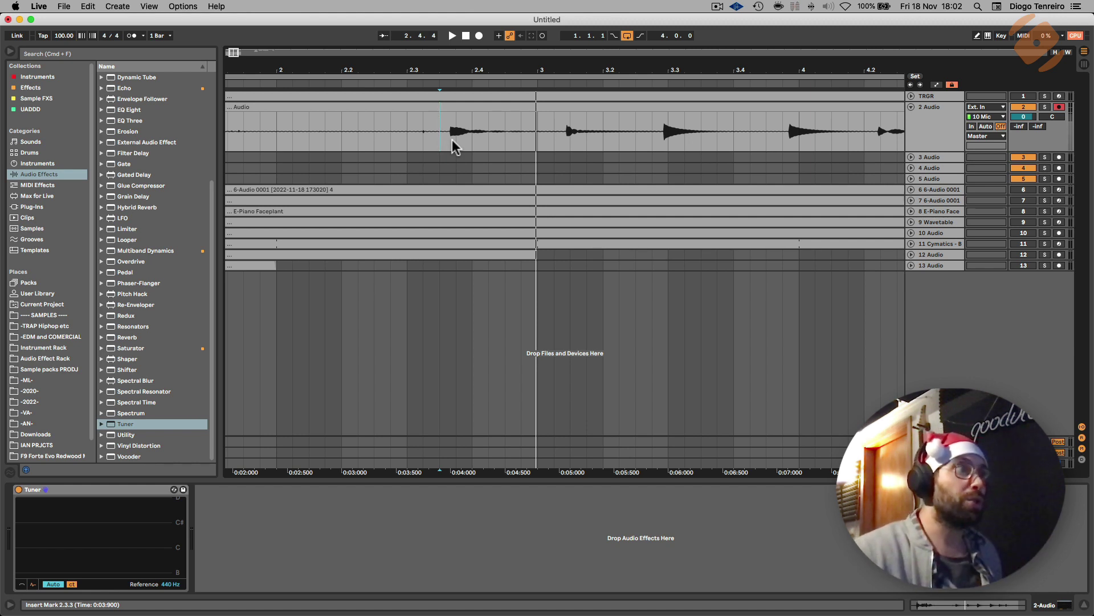
drag(457, 71, 457, 52)
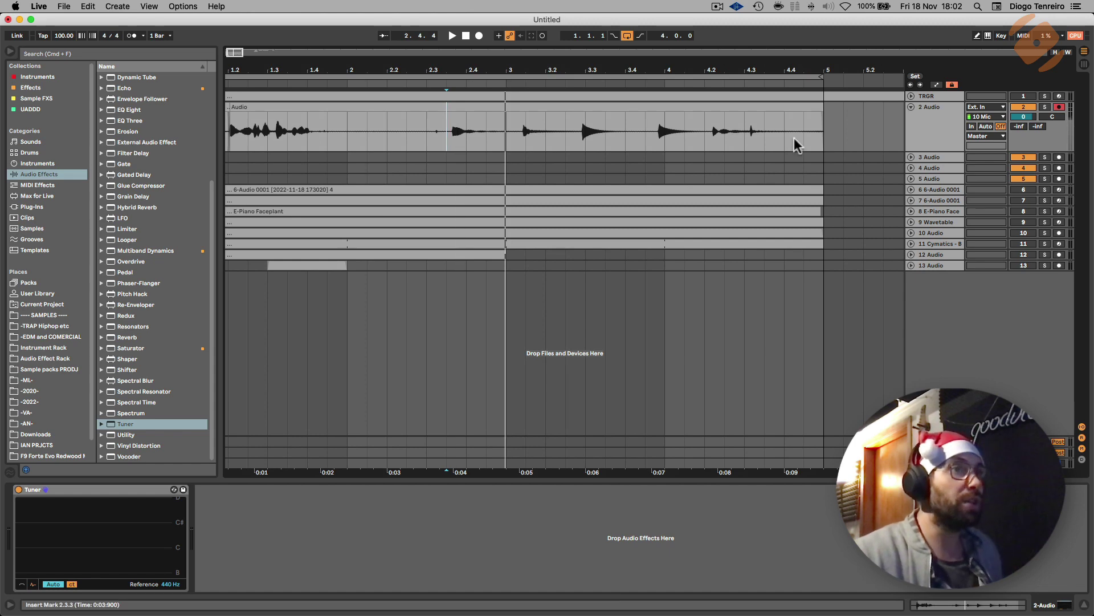
click(911, 168)
click(910, 157)
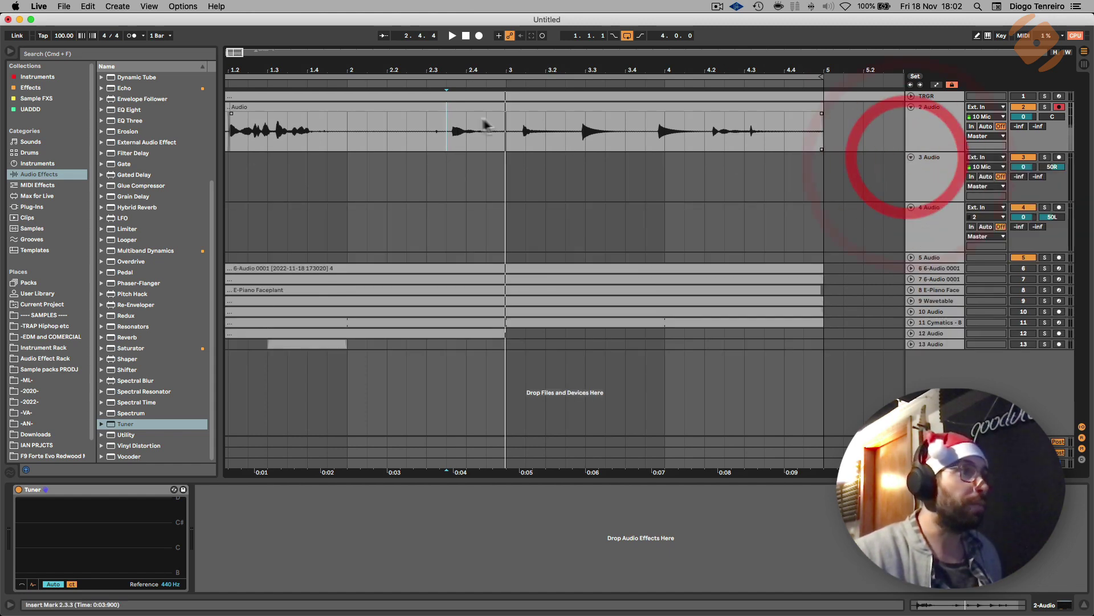
Step: Copy the recorded note spanning about 2.3.3 to 2.4.1 from 2 Audio to the same position on 3 Audio
mouse_move(458, 72)
mouse_down()
mouse_move(464, 95)
mouse_move(463, 73)
mouse_up()
drag(453, 136, 629, 139)
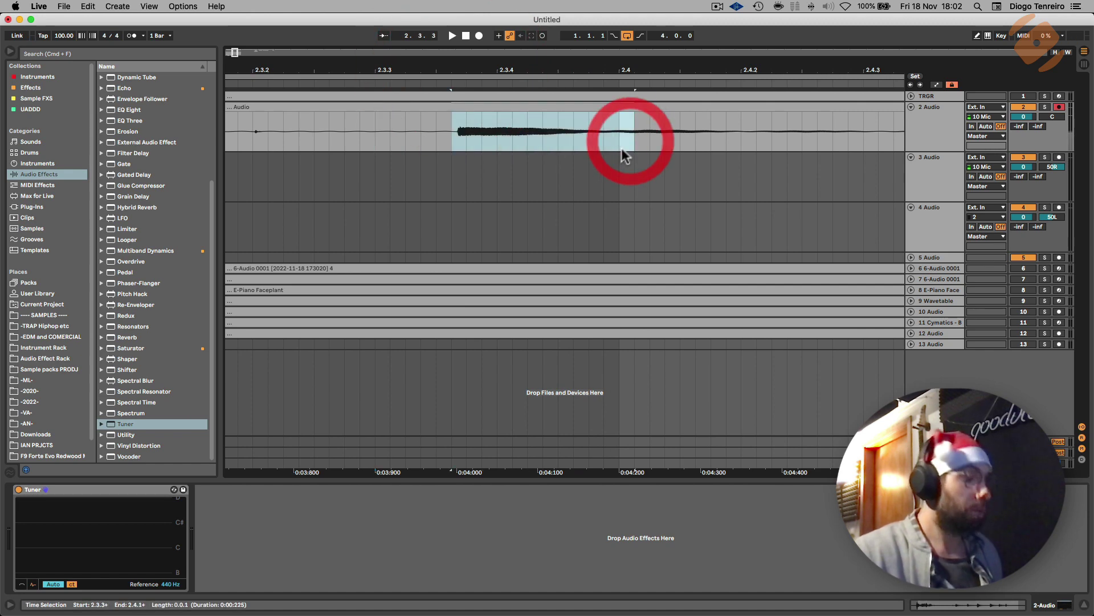
key(super+c)
click(460, 183)
click(456, 182)
key(super+v)
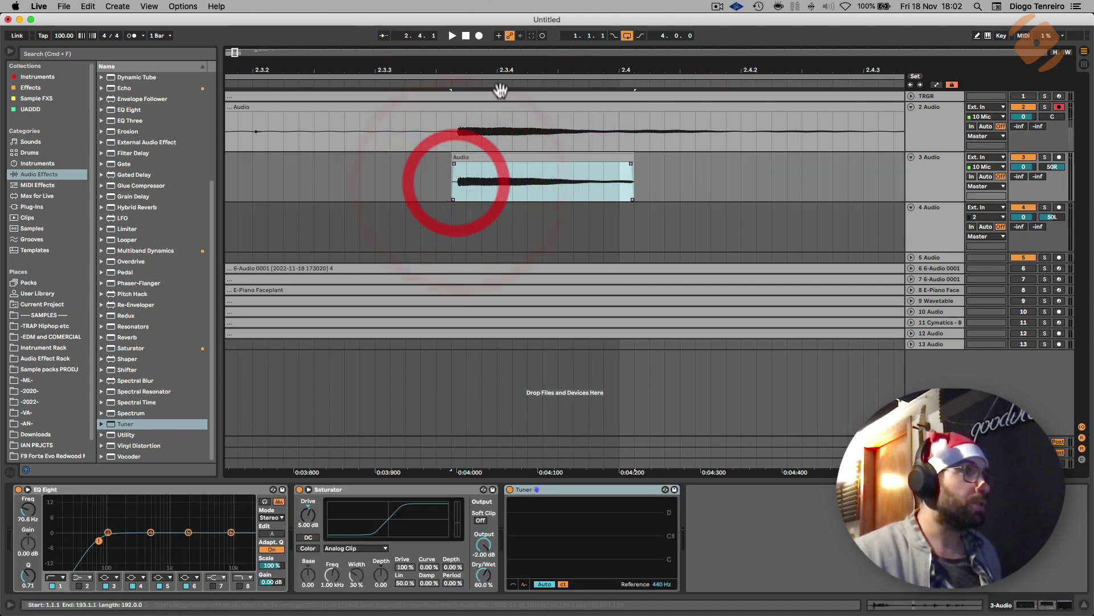
Step: Play the 2 Audio recording from 3.2.4 to check the pitch of the note near beat 3.3
drag(494, 71, 494, 39)
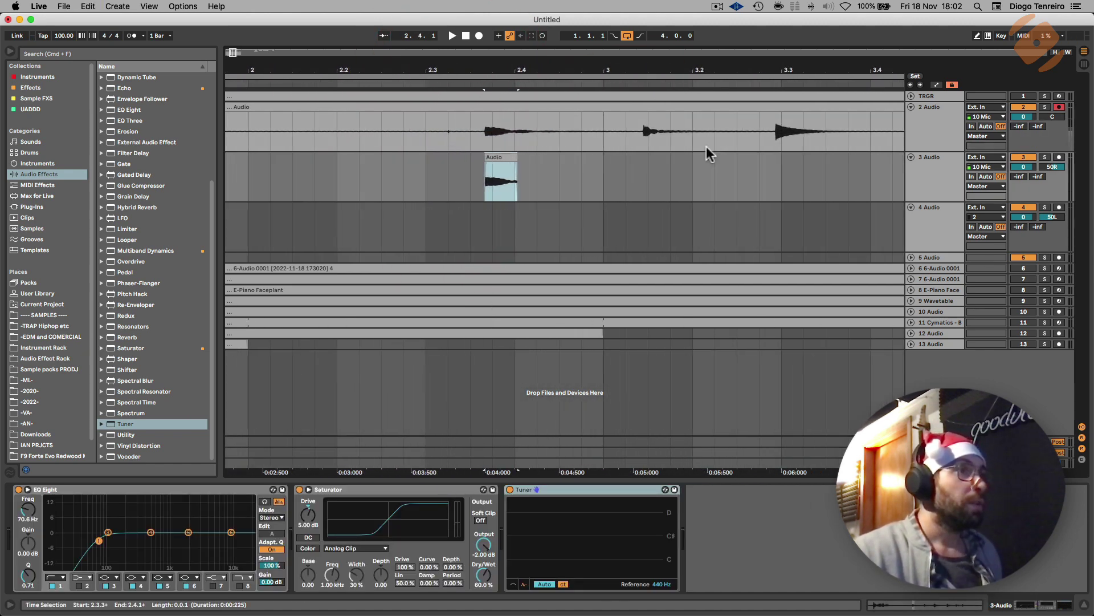
click(759, 136)
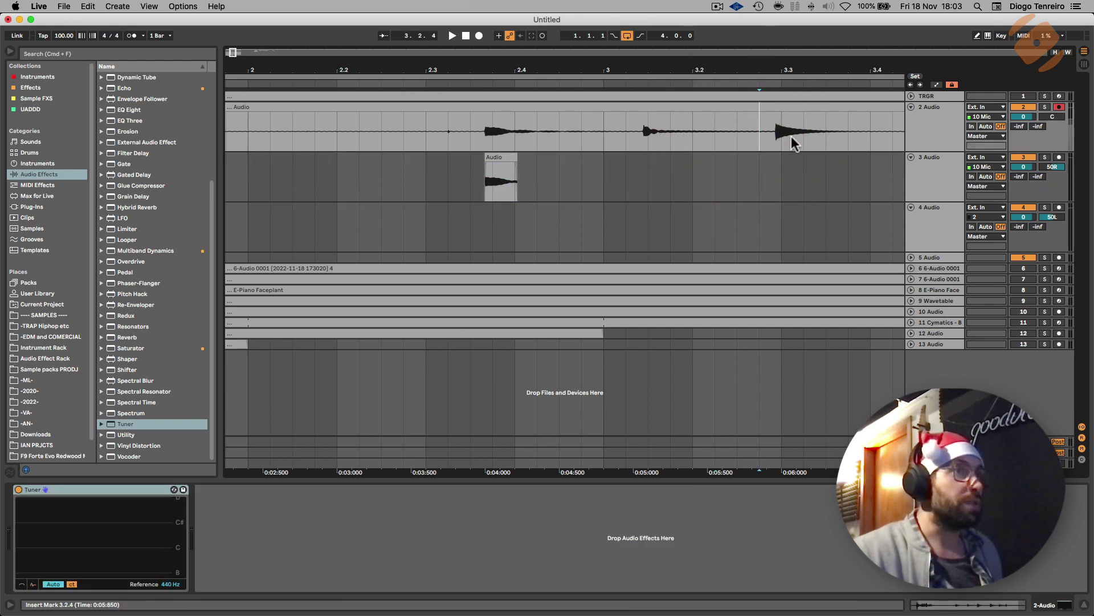
key(space)
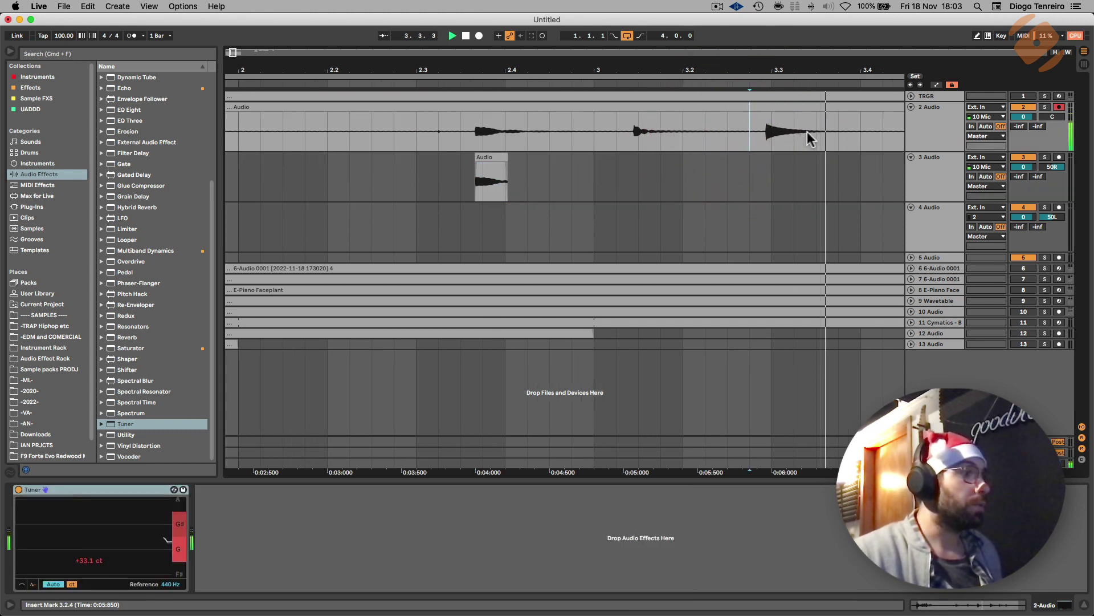
Step: Copy the 3.2.4 to 3.3.4 range of the 2 Audio recording onto 4 Audio, beneath the clip on 3 Audio
drag(757, 138, 841, 143)
key(super+c)
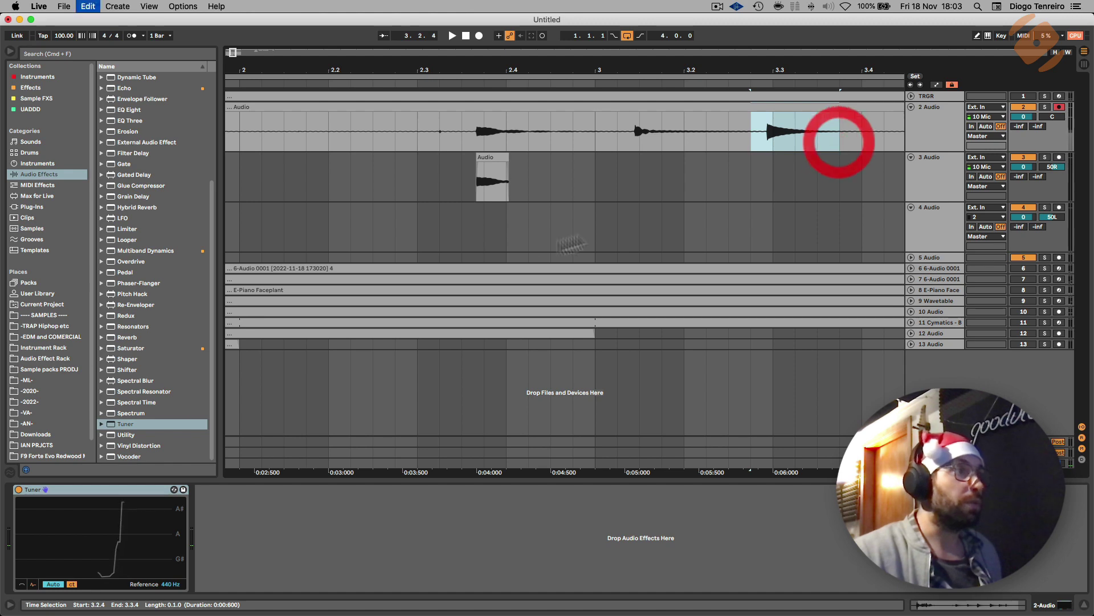
click(476, 236)
key(super+v)
Step: Pan the 4 Audio track to 49L, trim the silence from its clip's start and move the clip to about 2.3.3
drag(486, 74, 537, 131)
mouse_move(1054, 215)
mouse_down()
mouse_move(1053, 200)
mouse_move(1054, 218)
mouse_up()
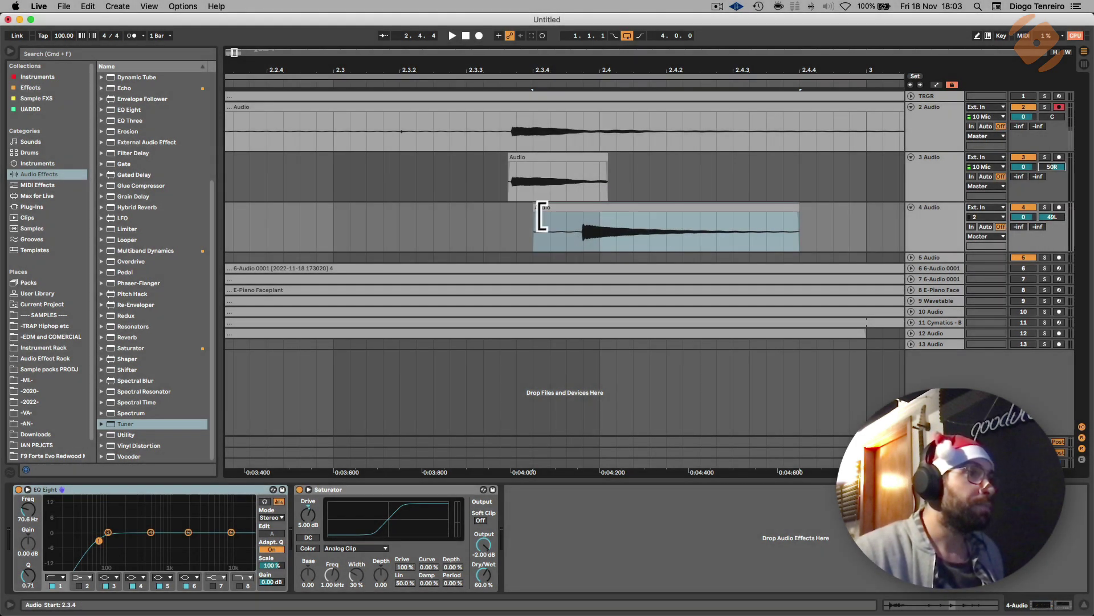
mouse_move(540, 215)
mouse_down()
mouse_move(574, 216)
mouse_move(534, 207)
mouse_up()
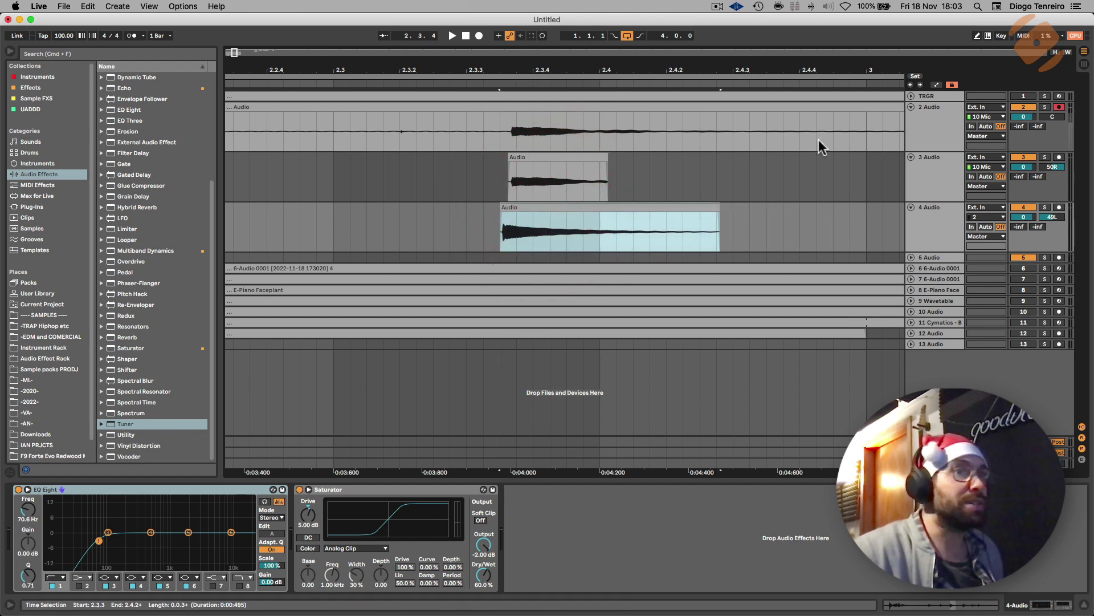
Step: Mute the 2 Audio track and play the two copied notes together from 2.3.2
click(1026, 109)
click(417, 179)
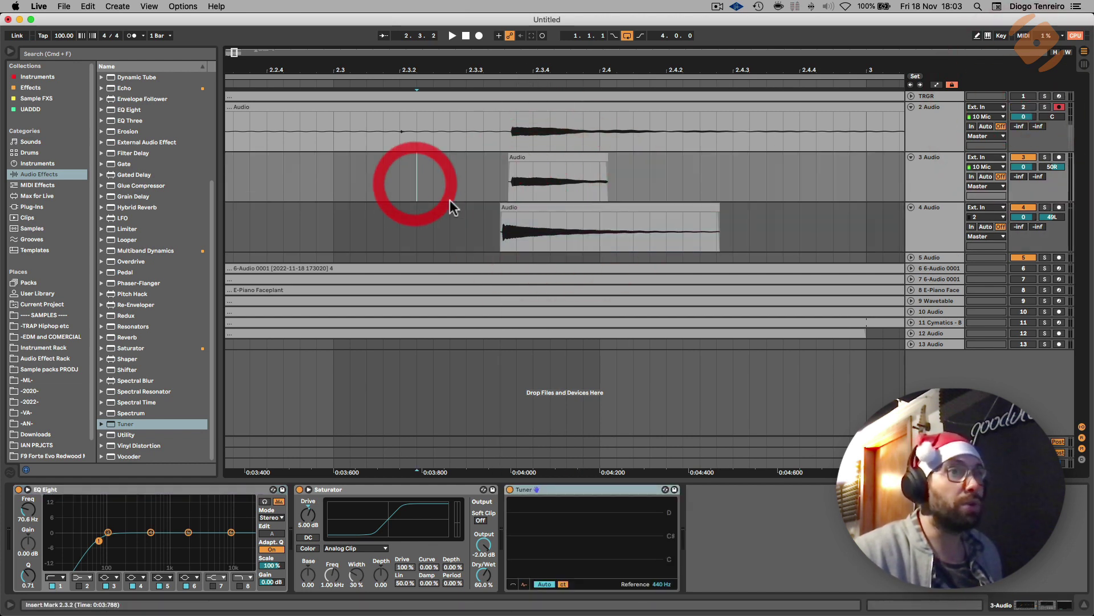
key(space)
Step: Line up the note attack of the 4 Audio clip with the attack of the 3 Audio clip at waveform level
drag(521, 76, 566, 82)
drag(471, 207, 552, 229)
drag(547, 81, 578, 80)
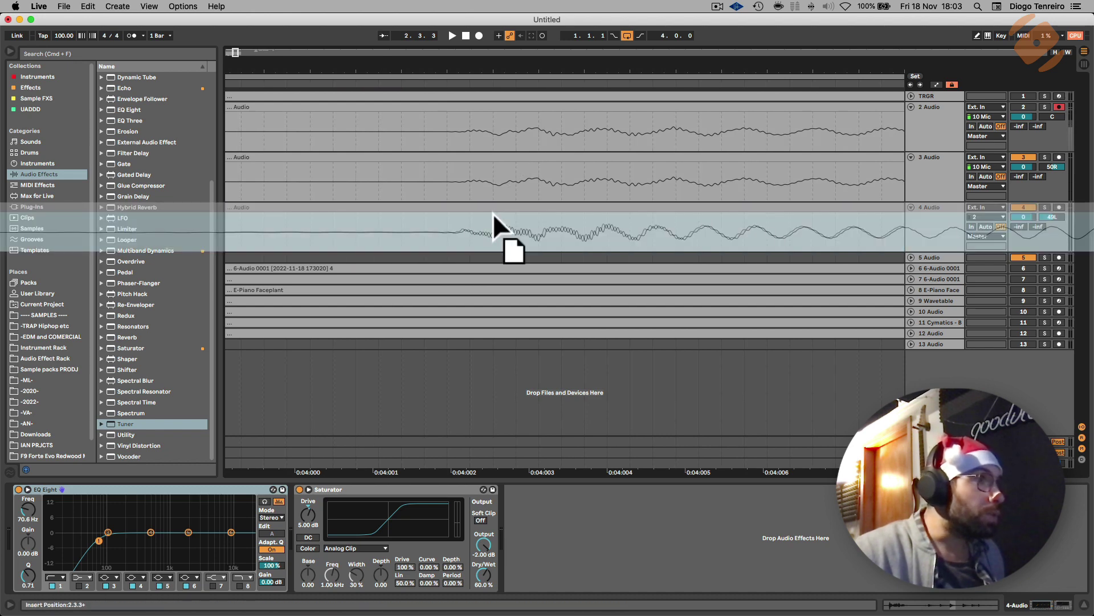
click(489, 208)
drag(536, 73, 536, 29)
Step: Play both aligned notes and extend the end of the 3 Audio clip to about 2.4.3
key(space)
key(space)
drag(539, 74, 539, 25)
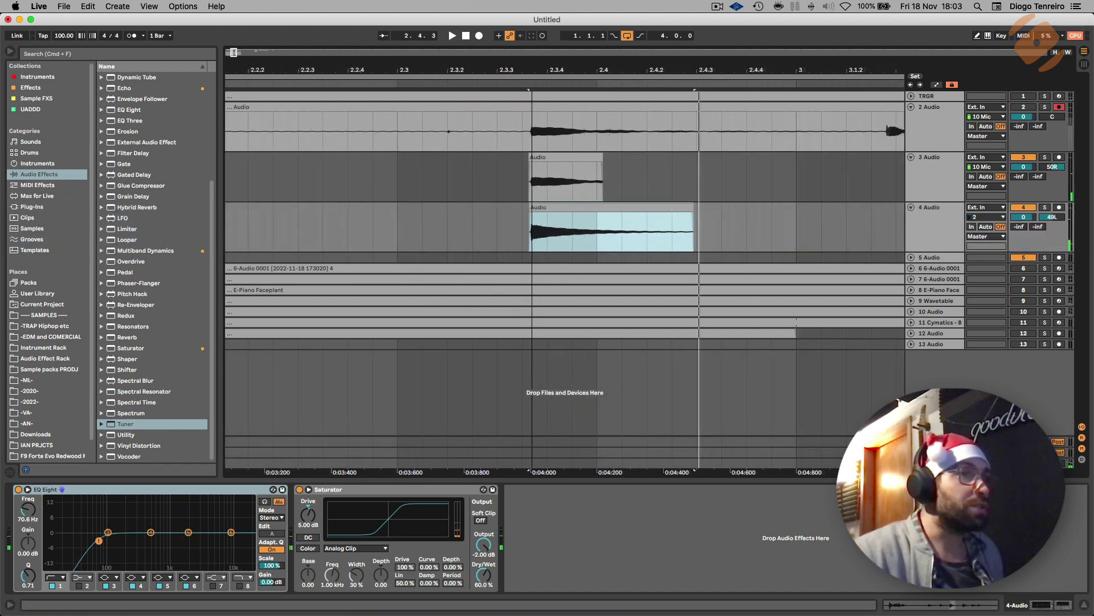
drag(609, 165, 688, 171)
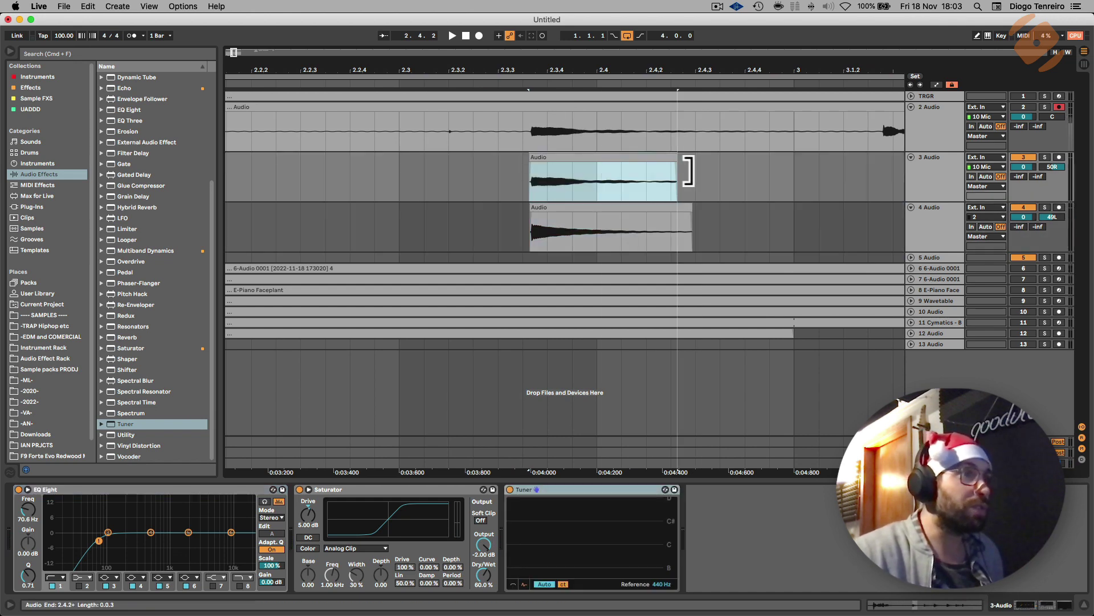
click(711, 172)
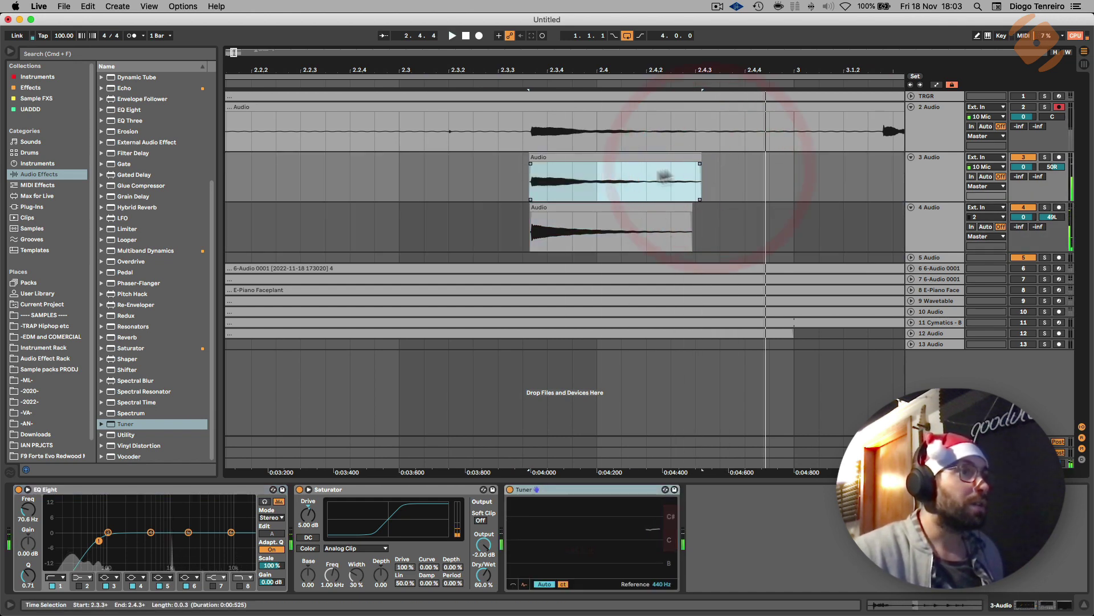
Step: Add the Tuner audio effect to the 4 Audio track and solo the track to check its pitch
double_click(587, 204)
key(shift+Tab)
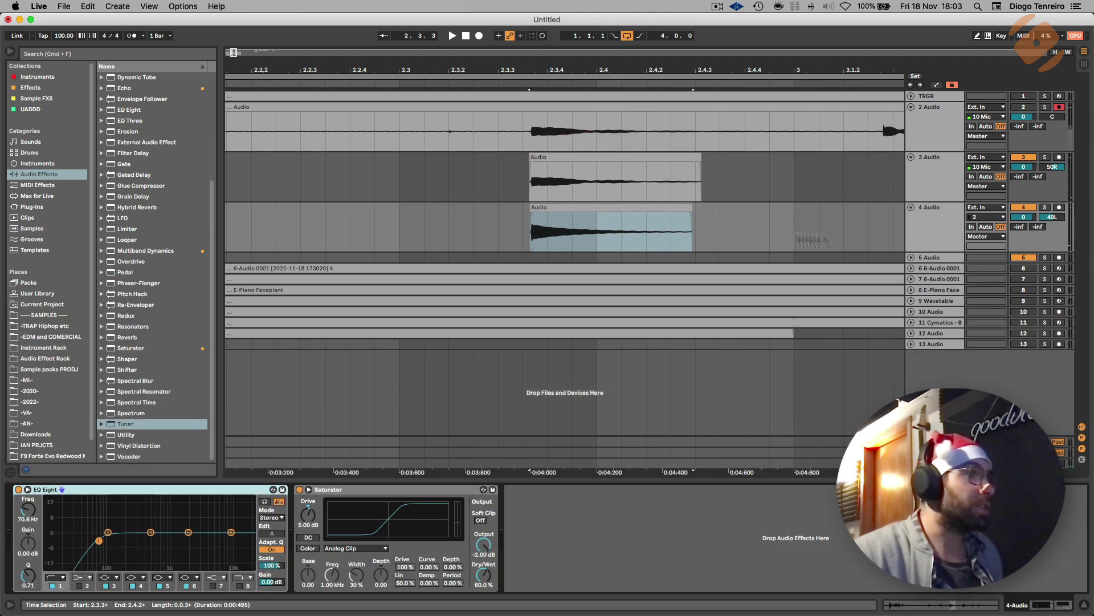
click(935, 232)
double_click(131, 423)
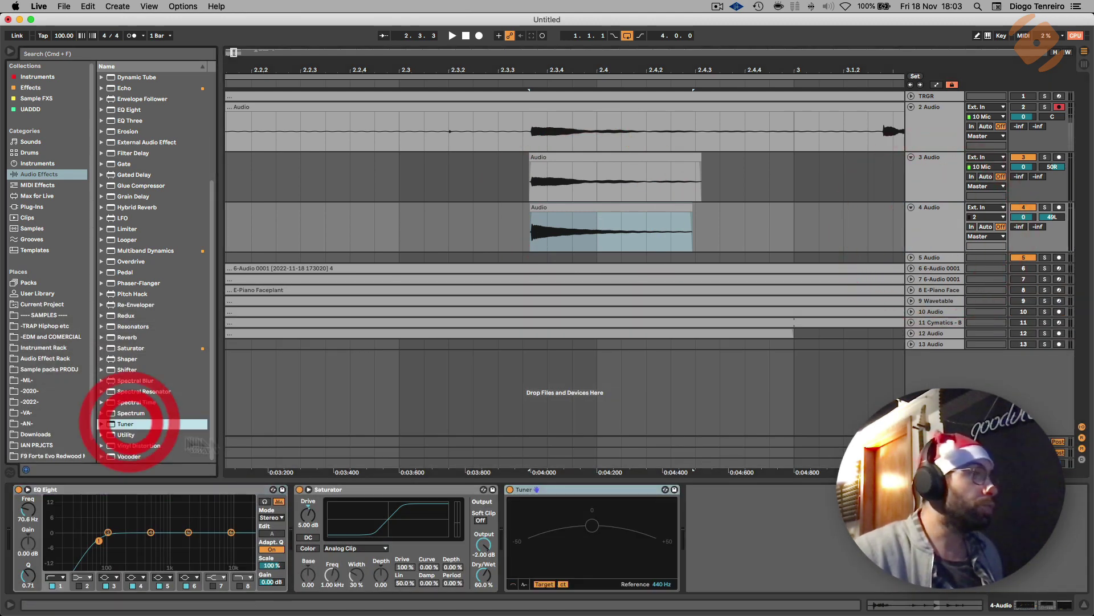
click(1045, 207)
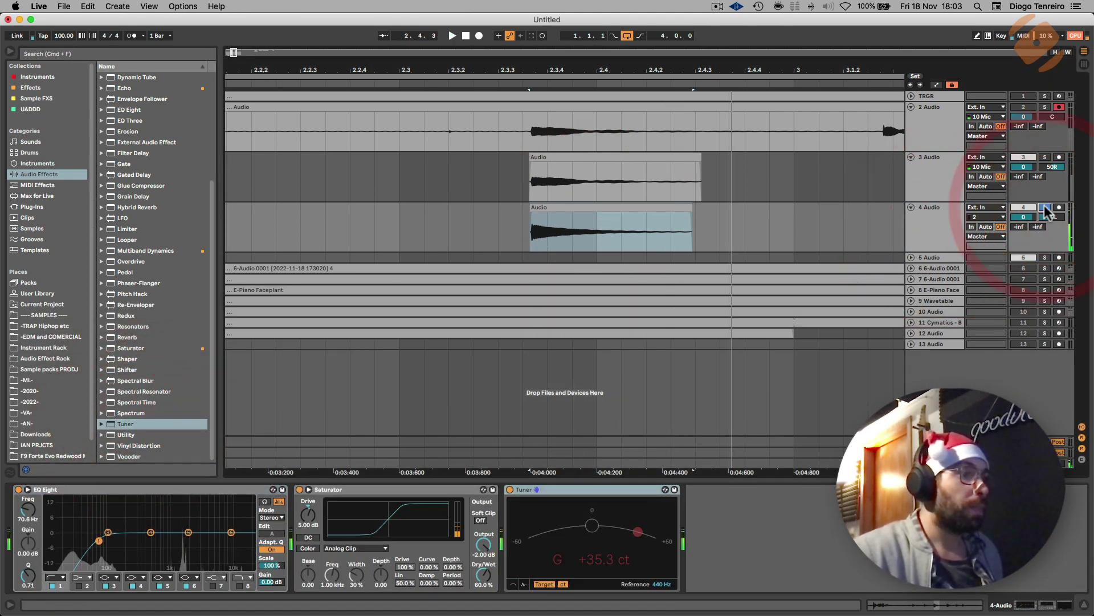
Step: Open the 4 Audio clip's sample properties and bring up the Virtual MIDI Piano Keyboard
double_click(581, 236)
click(570, 206)
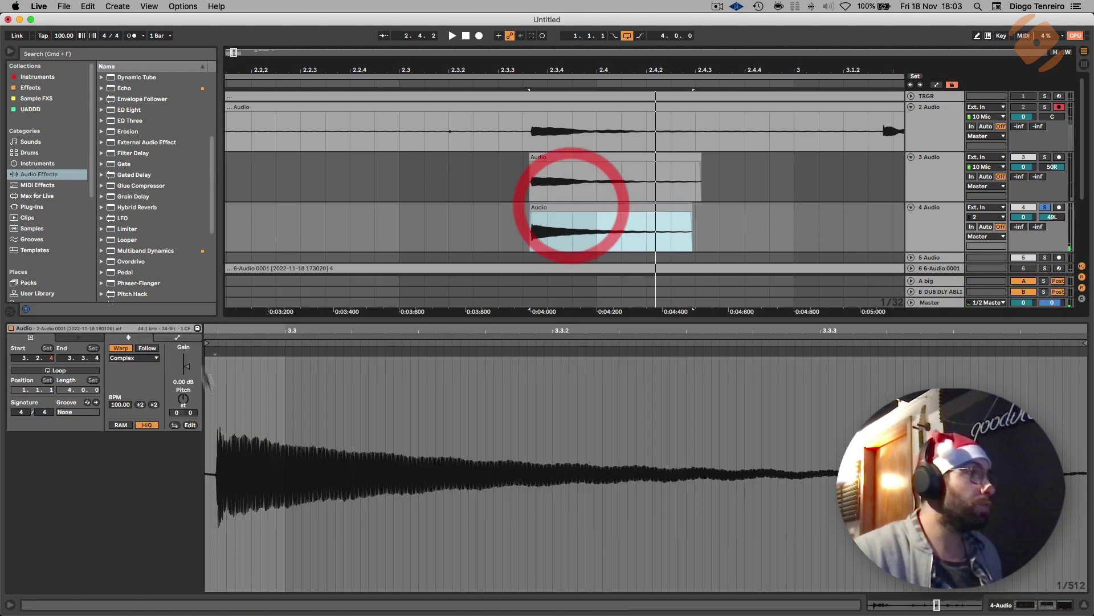
mouse_move(608, 611)
click(697, 602)
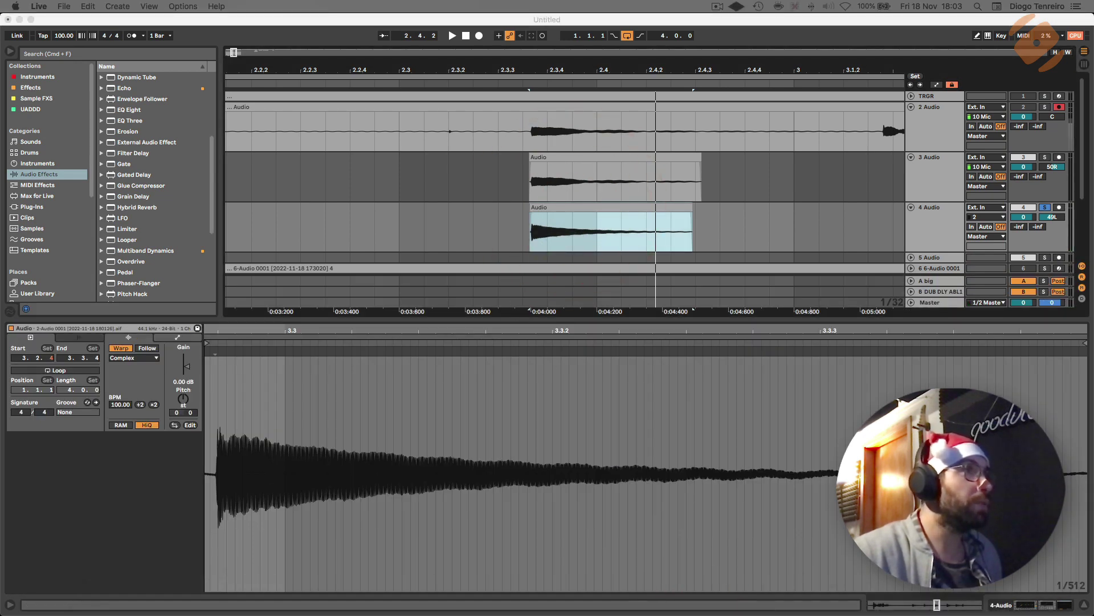
click(481, 273)
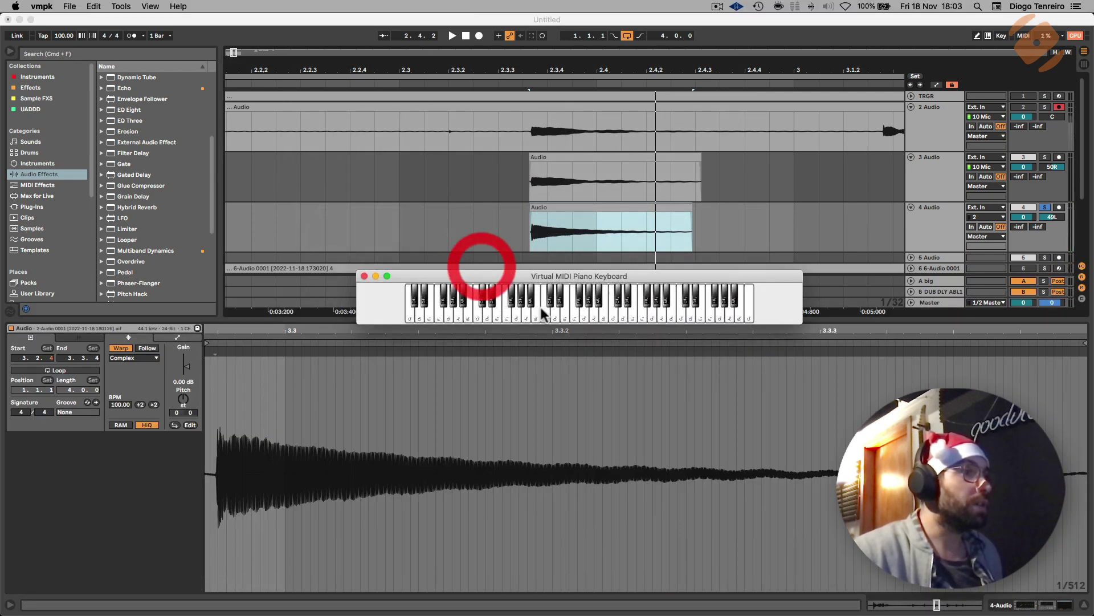
Step: Count the semitones down from G on the Virtual MIDI Piano Keyboard to work out the transposition
click(583, 316)
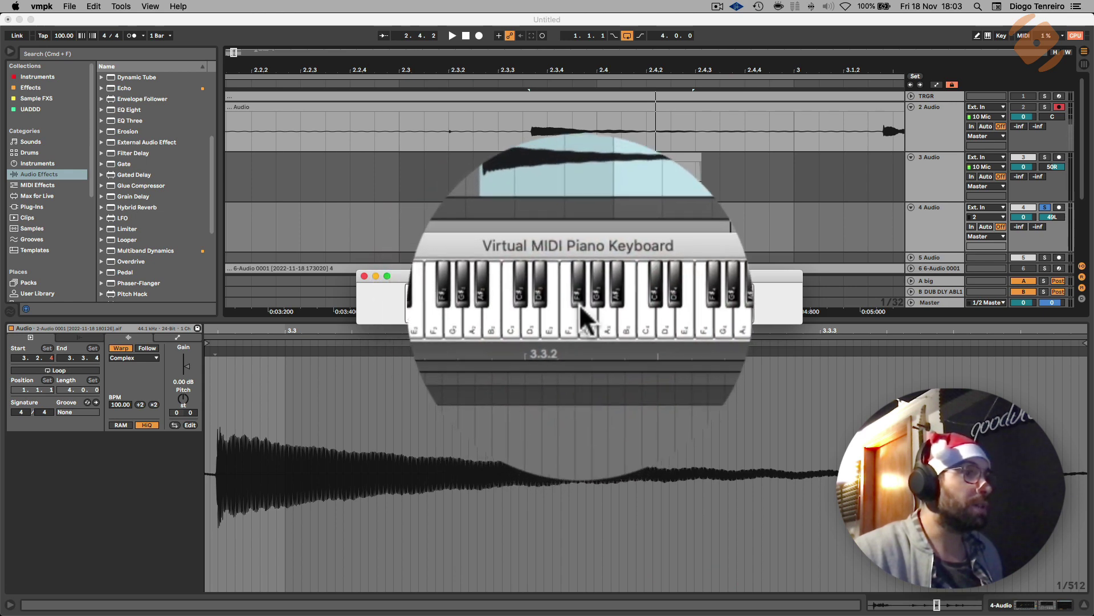
click(574, 312)
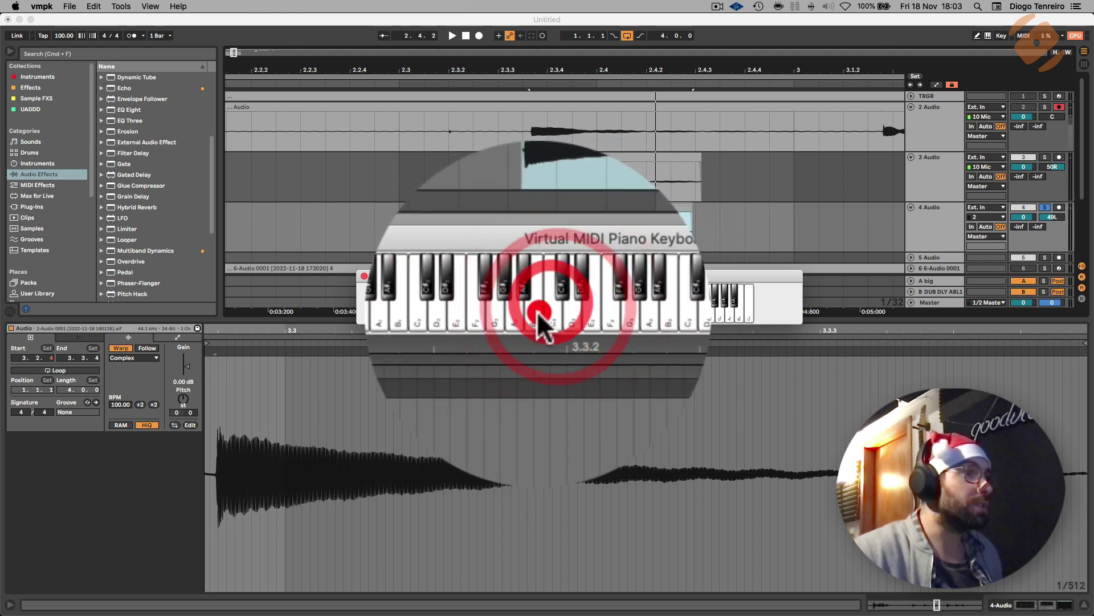
click(545, 315)
Step: Transpose the 4 Audio clip by -7 semitones and play it from 2.3.2
click(183, 399)
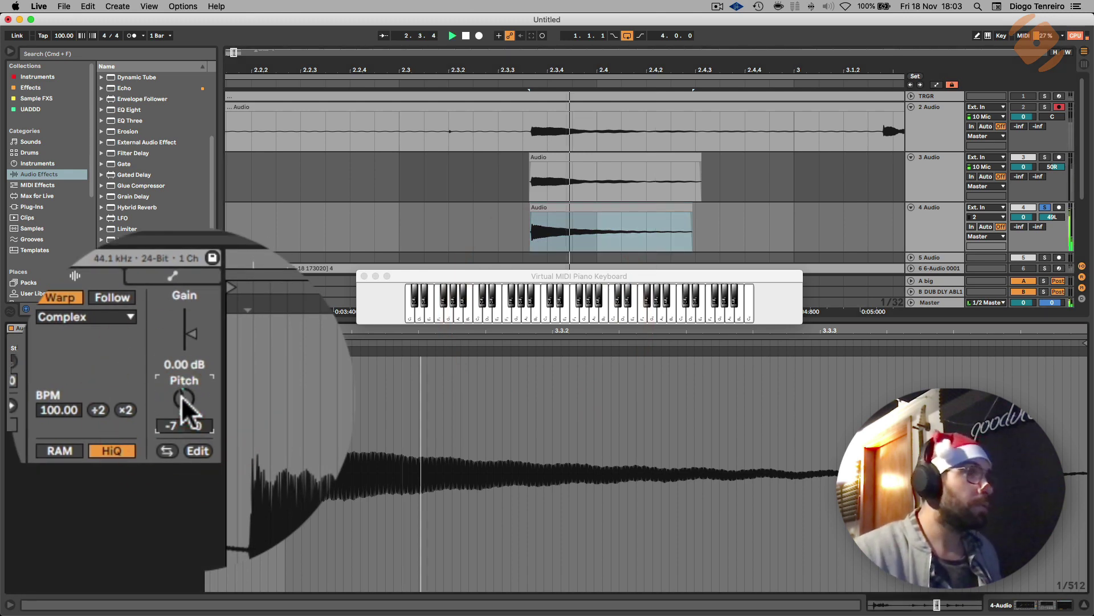
click(467, 165)
key(space)
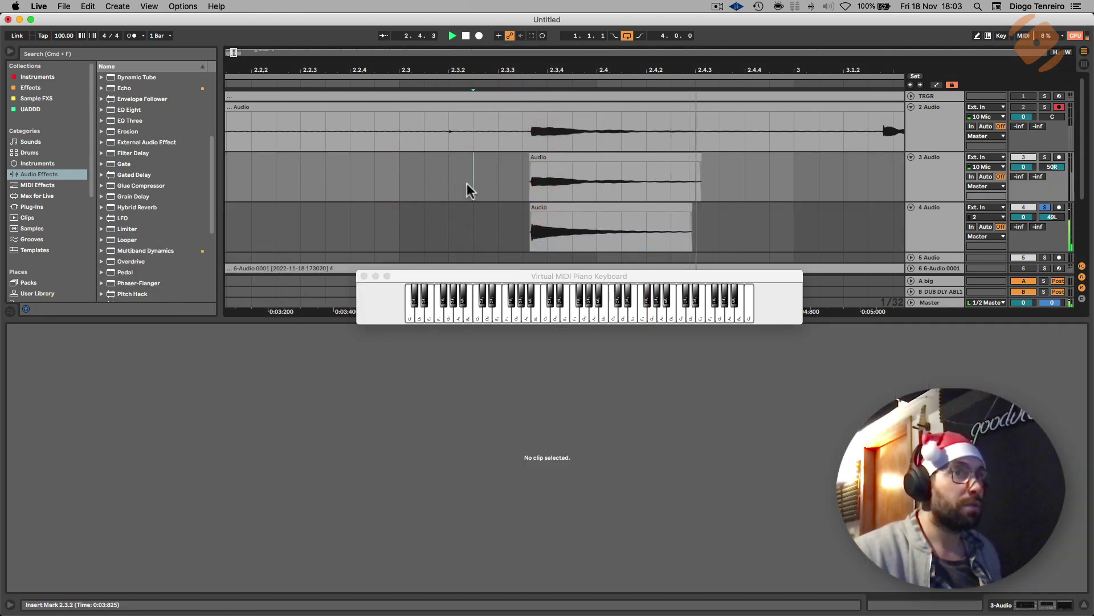
Step: Return to the device chain, unsolo the 4 Audio track and play it together with 3 Audio
key(shift+Tab)
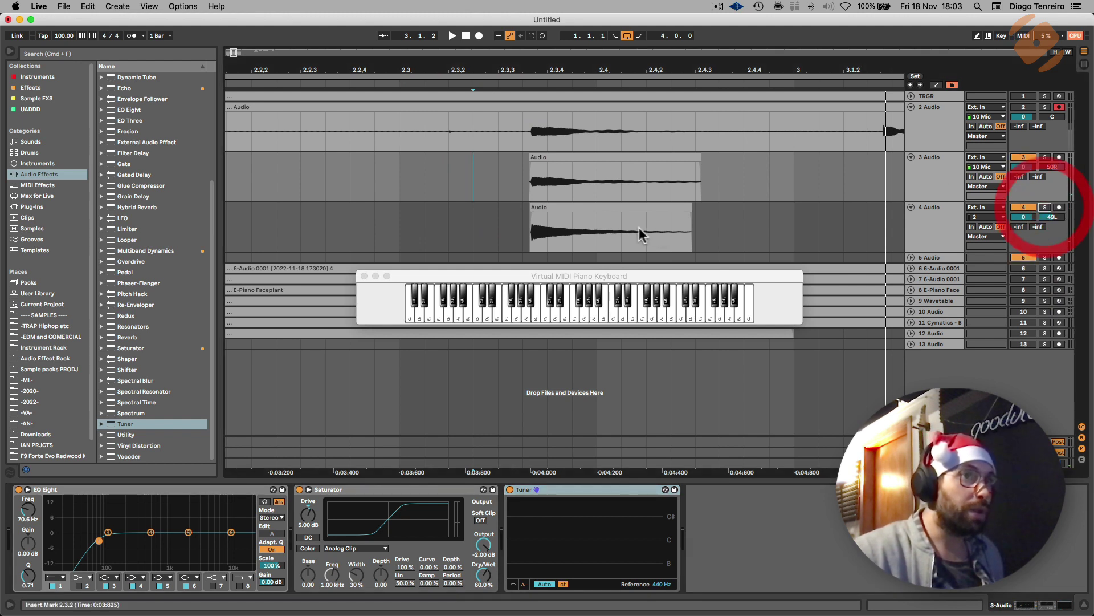
key(space)
key(space)
key(space)
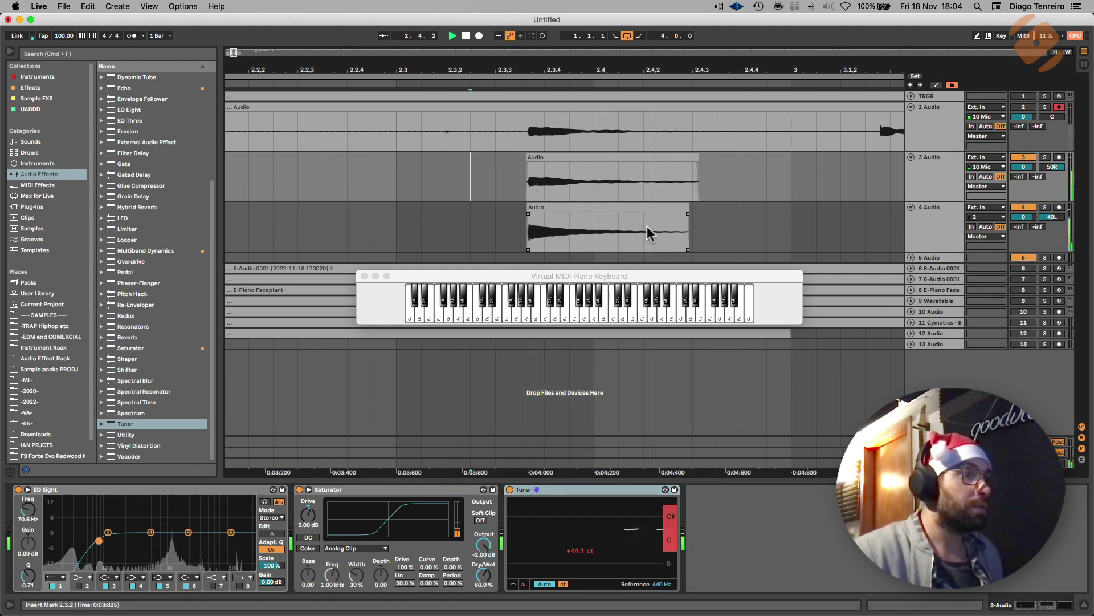
key(space)
Step: Unfold the 5 Audio resampling track, arm it for recording and place the insert marker on it at 2.3.2
click(928, 234)
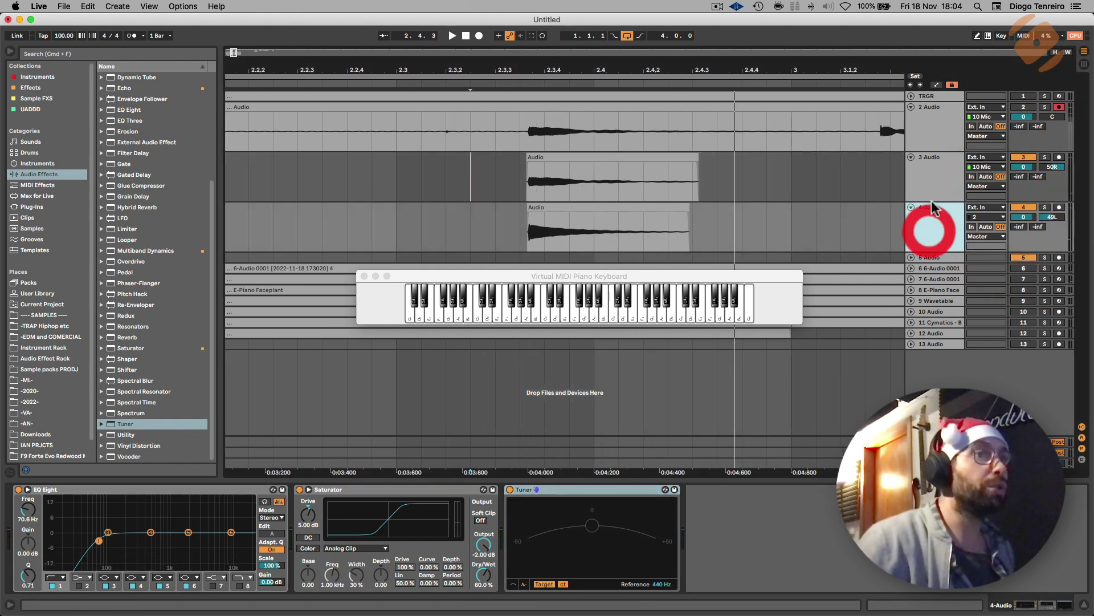
click(912, 258)
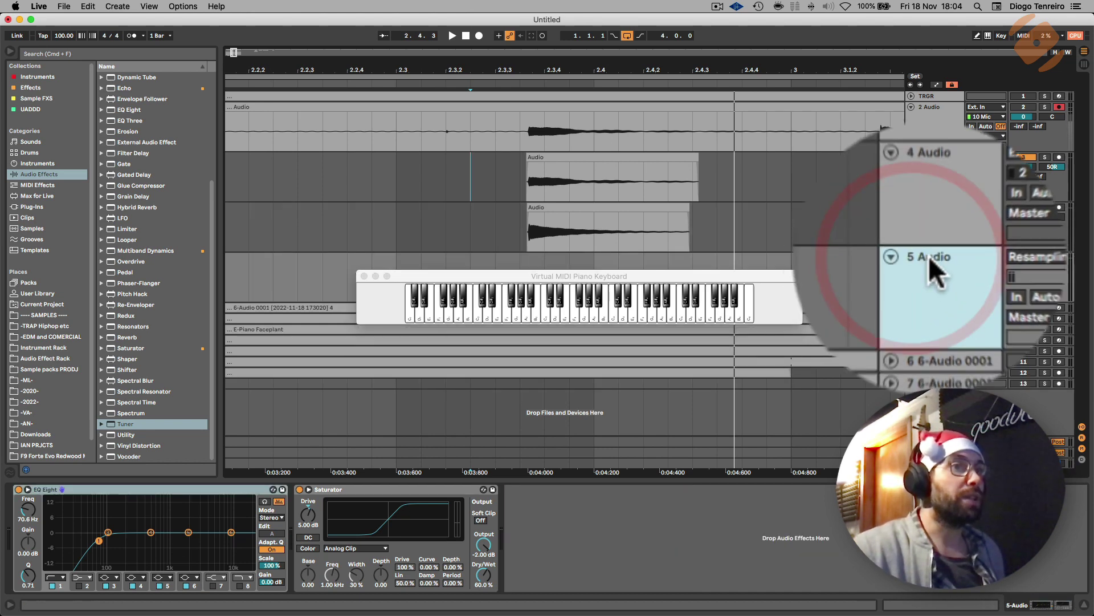
click(991, 257)
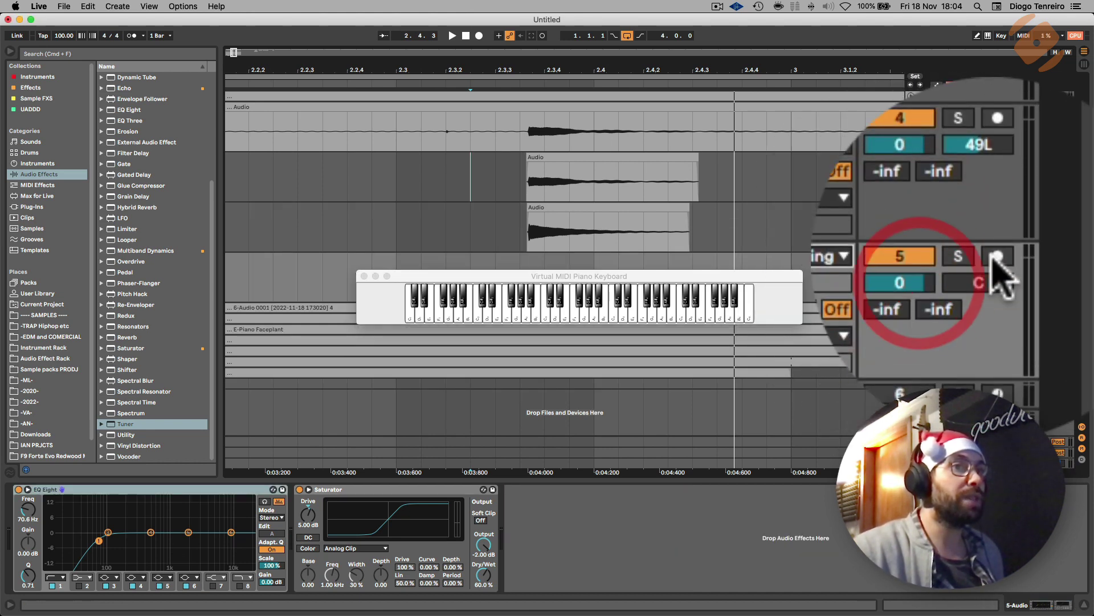
click(1059, 257)
drag(509, 276, 539, 463)
click(446, 283)
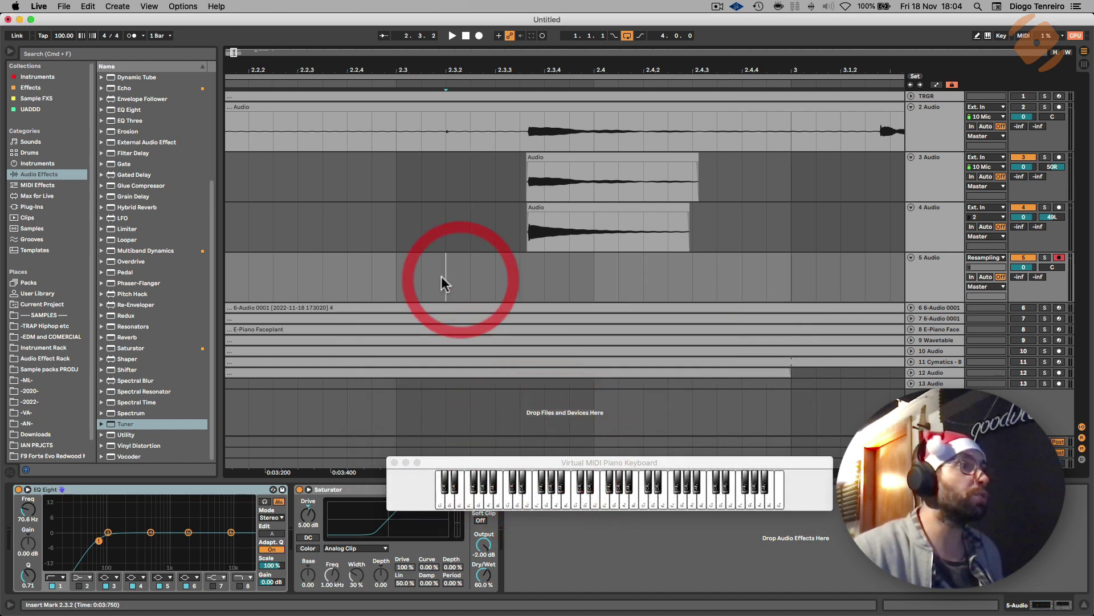
Step: Record the layered notes onto the 5 Audio resampling track, stop playback, and deactivate the 3 Audio and 4 Audio tracks
click(479, 35)
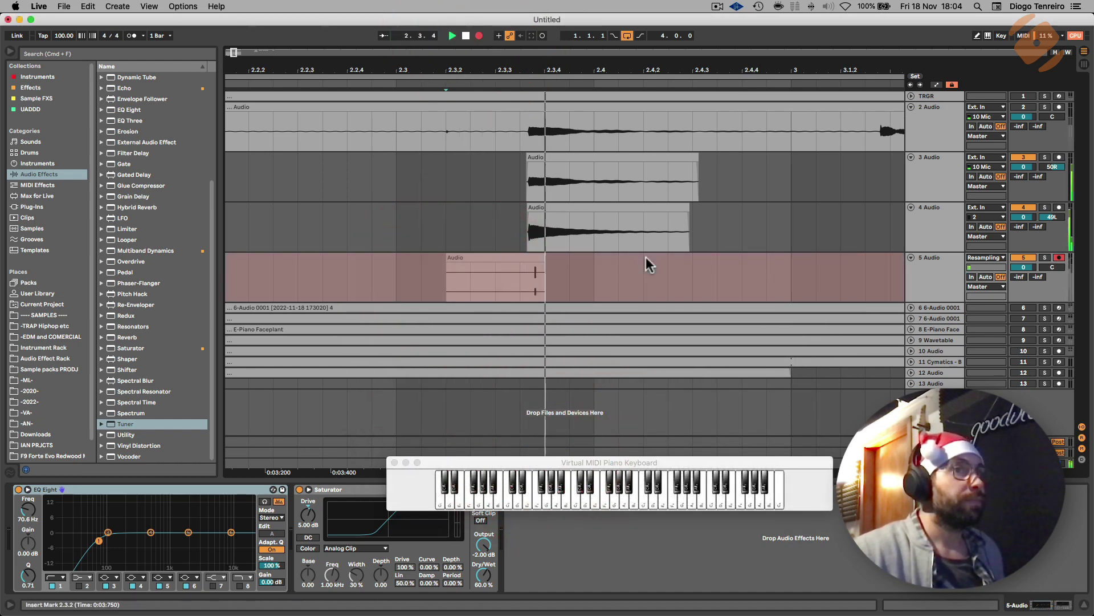
key(space)
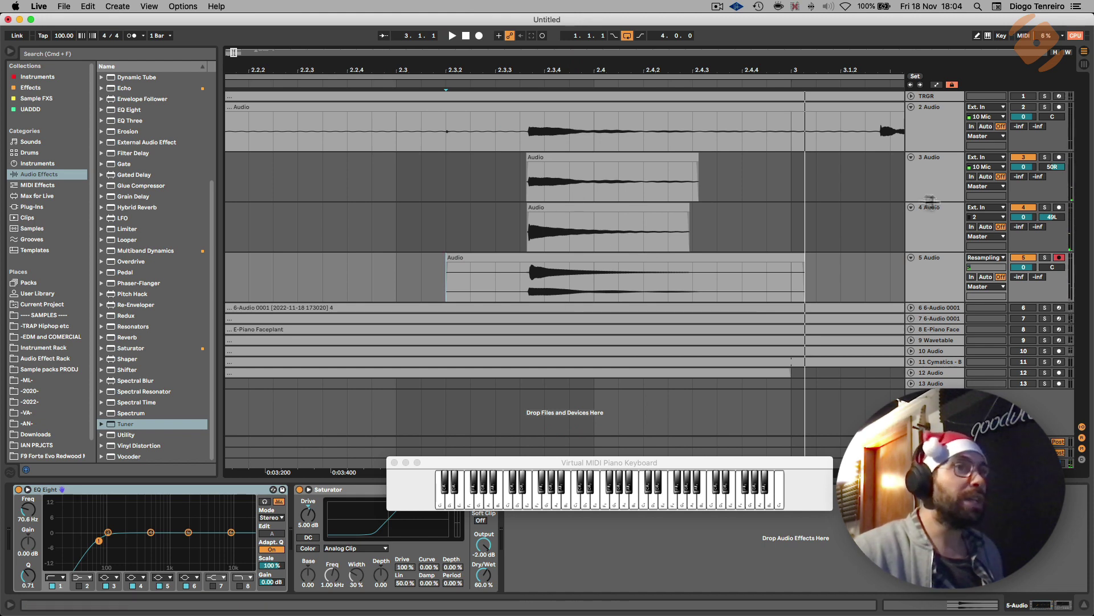
click(938, 225)
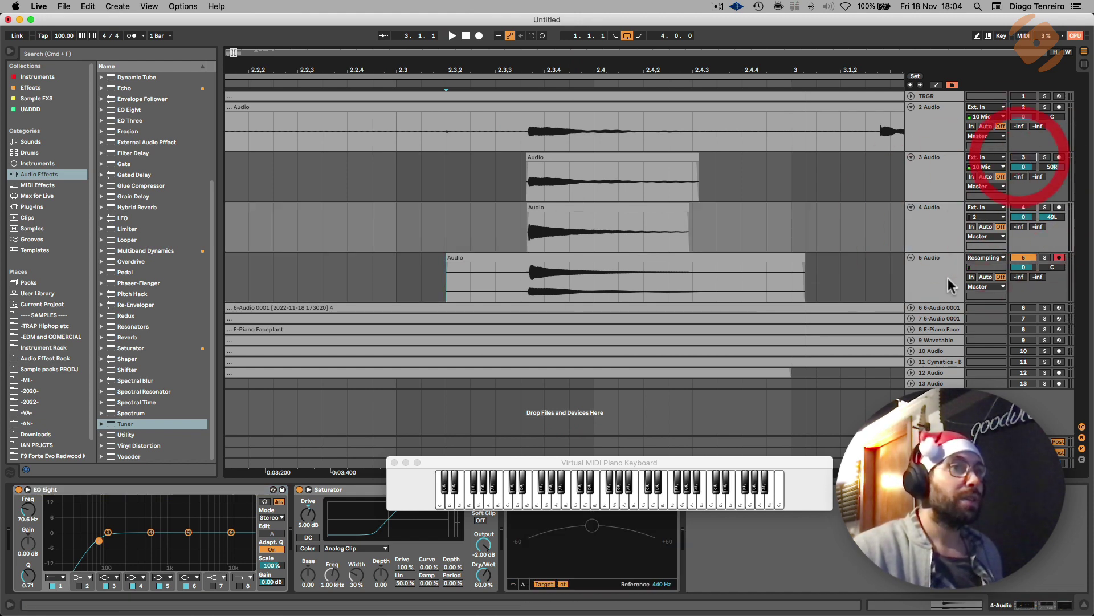
Step: Insert a new MIDI track below 5 Audio, unfold it and move the Virtual MIDI Piano Keyboard away from the tracks
right_click(950, 285)
click(938, 367)
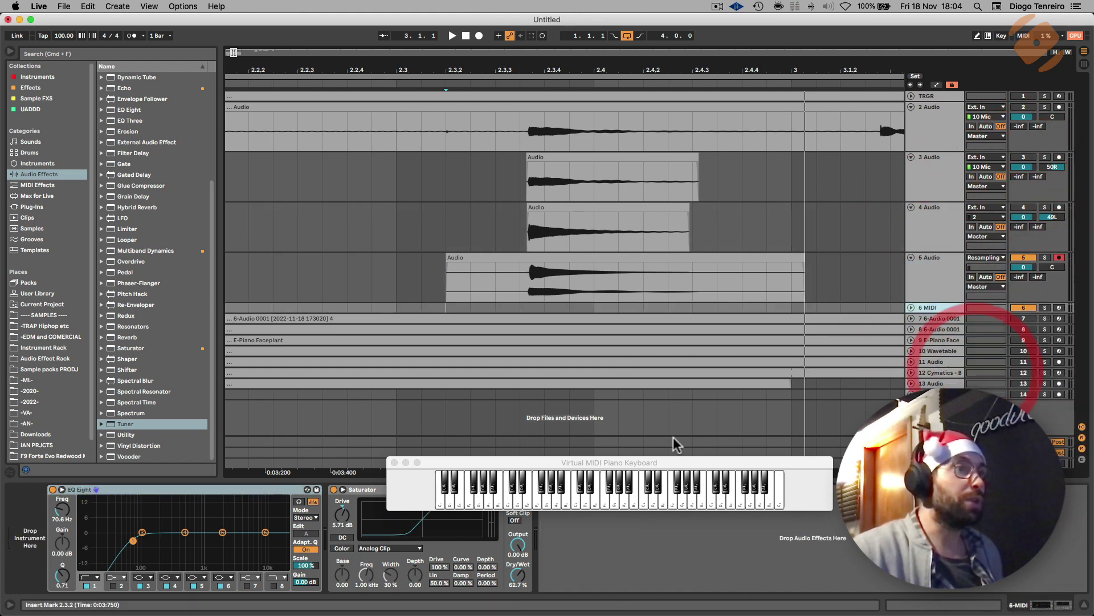
drag(675, 462, 864, 488)
click(909, 307)
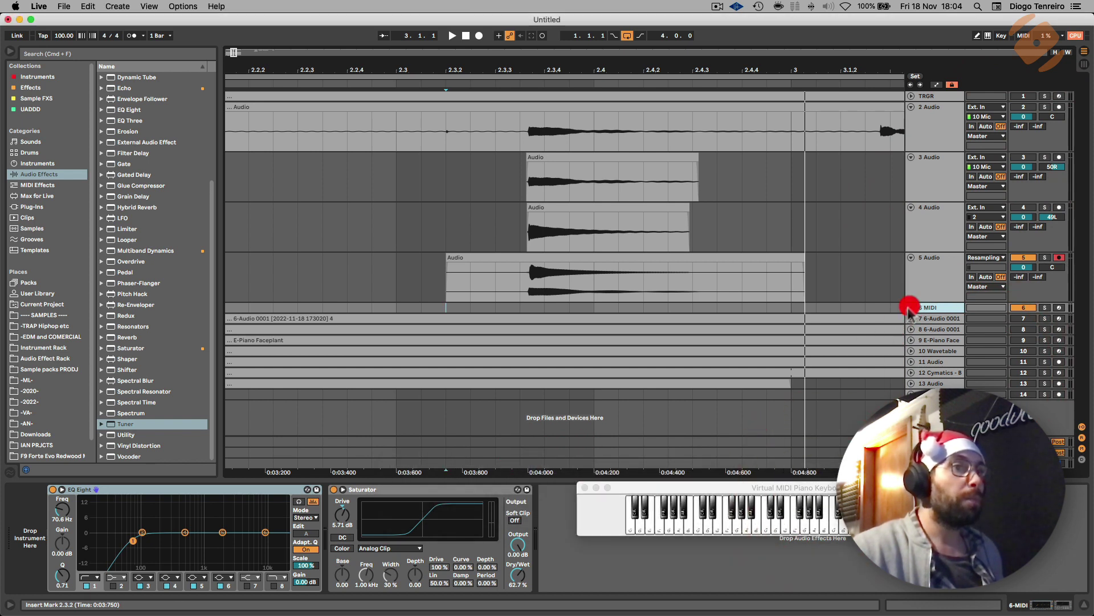
click(910, 308)
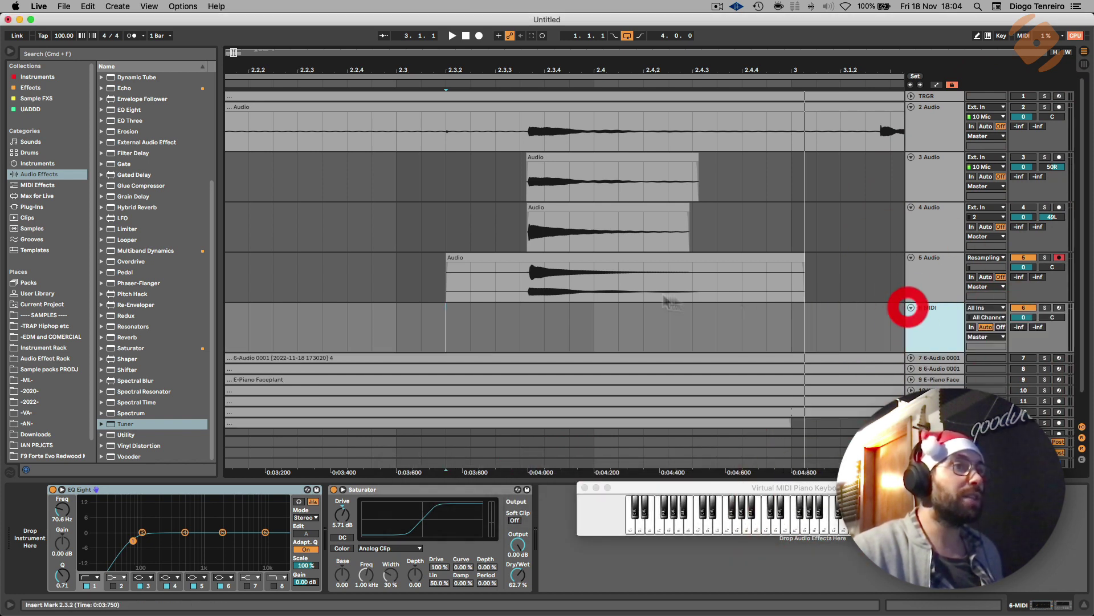
Step: Load the resampled clip from 5 Audio into the new MIDI track as a Simpler instrument
click(540, 256)
click(929, 318)
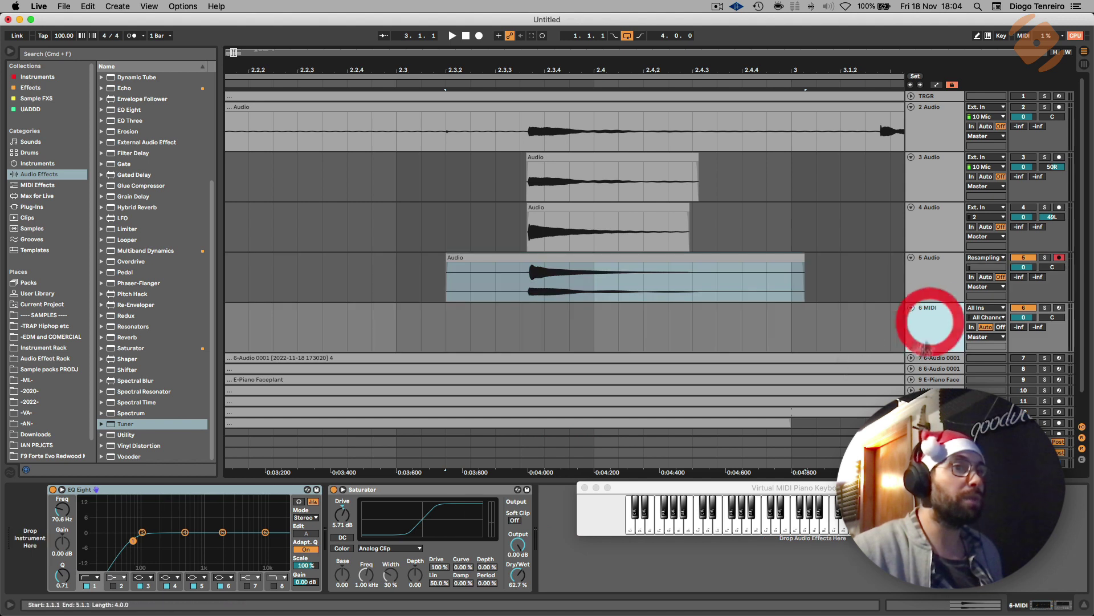
click(597, 256)
drag(597, 257, 25, 536)
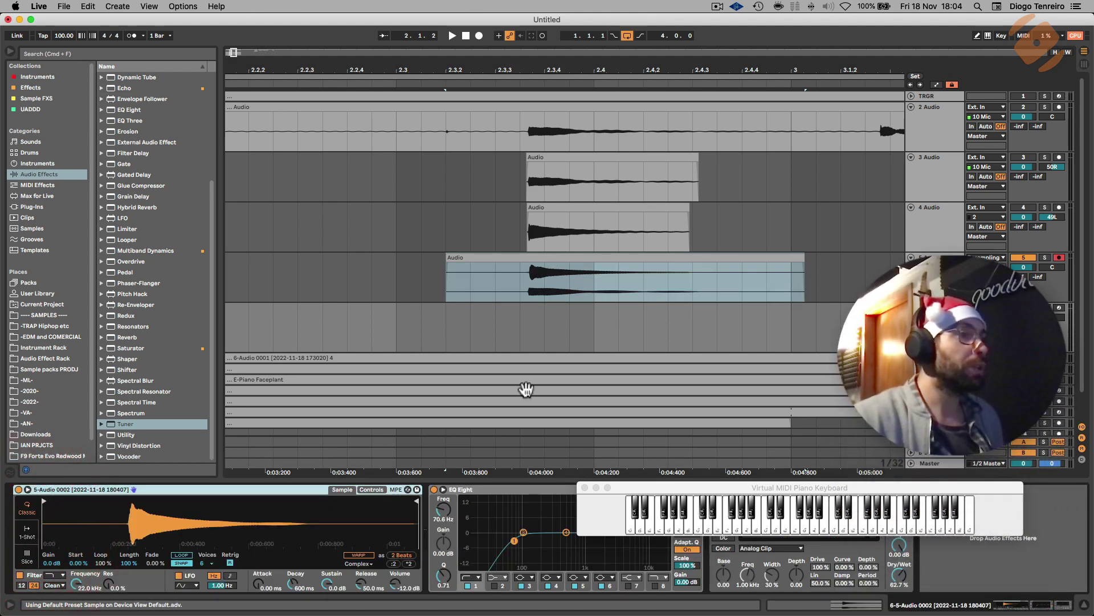
Step: Arm the Simpler track and move the sample's start marker to the attack of the note
click(1059, 308)
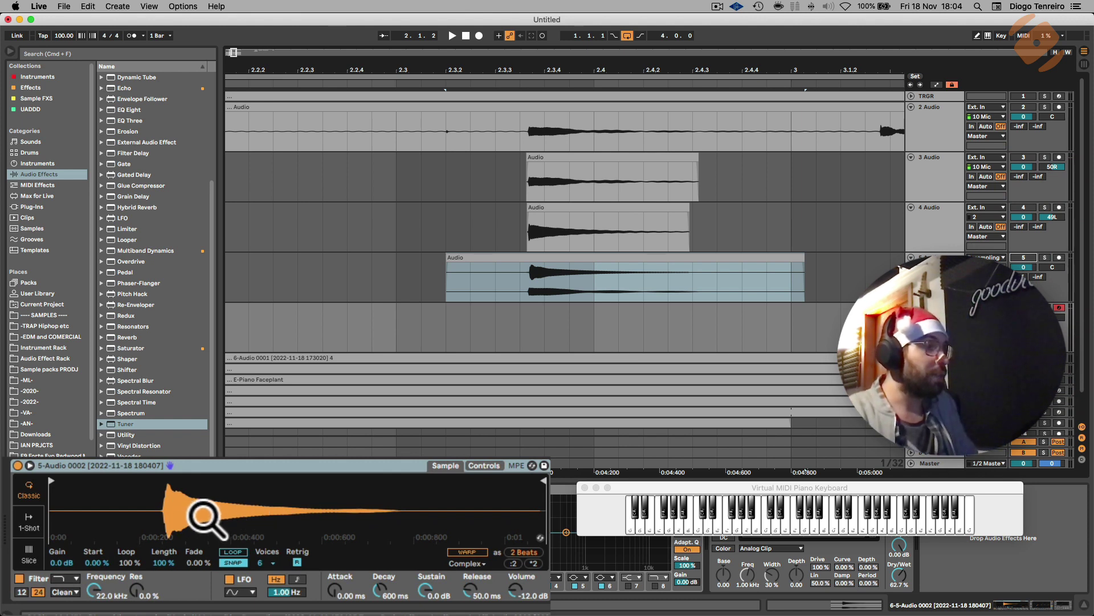
drag(50, 481, 125, 482)
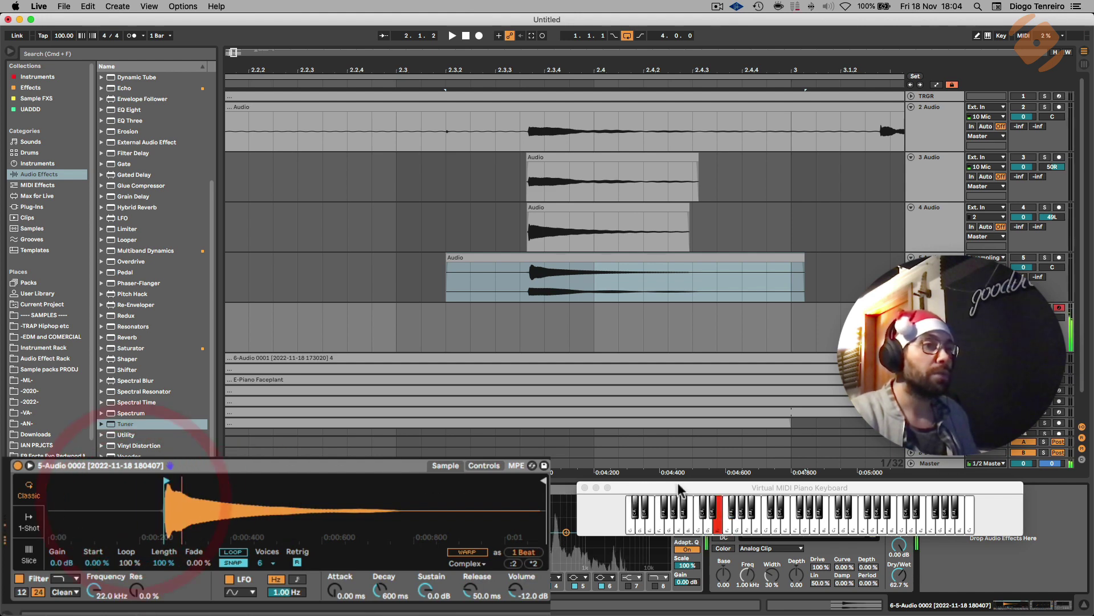
Step: Move the piano keyboard window off the device chain, add Tuner to the Simpler track and delete its Saturator
drag(685, 486, 413, 335)
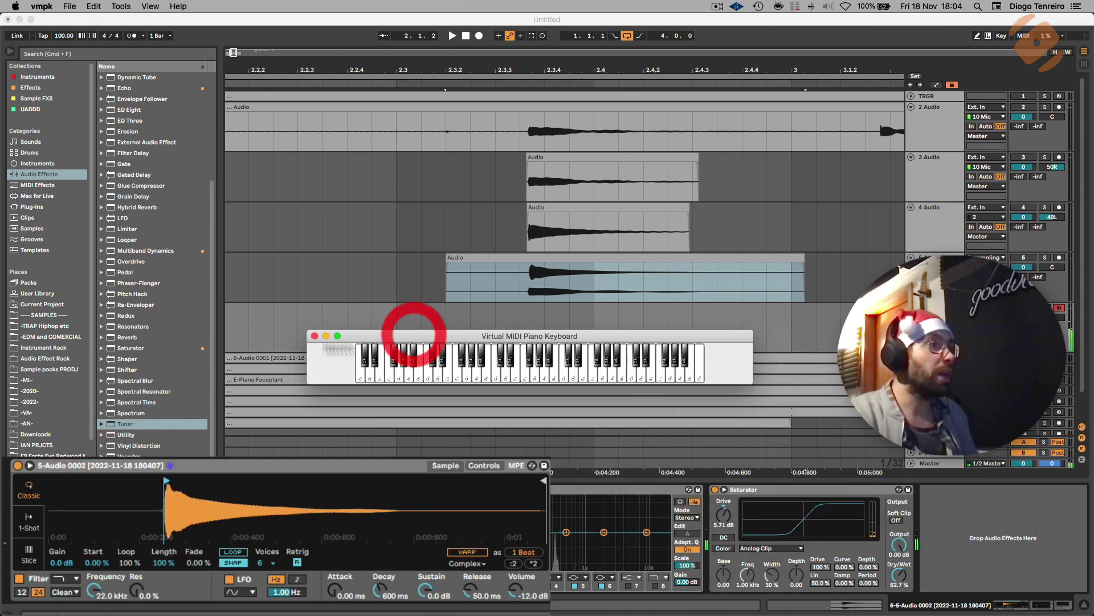
double_click(122, 423)
click(815, 489)
key(Delete)
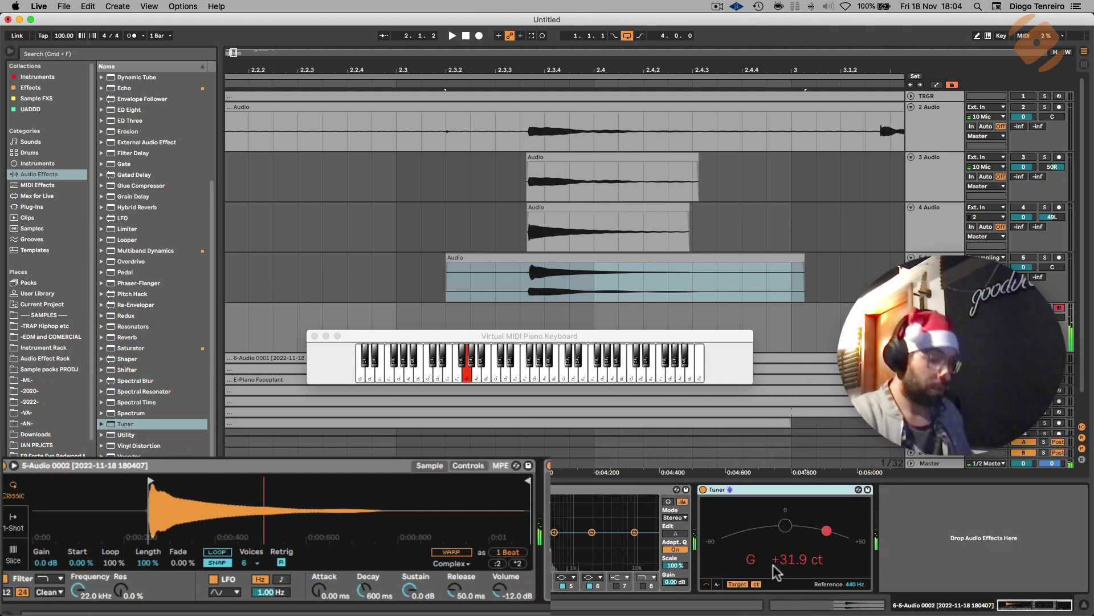
Step: Enlarge and reposition the Virtual MIDI Piano Keyboard, and play C to check its pitch in Tuner
drag(753, 383, 896, 480)
drag(634, 336, 572, 234)
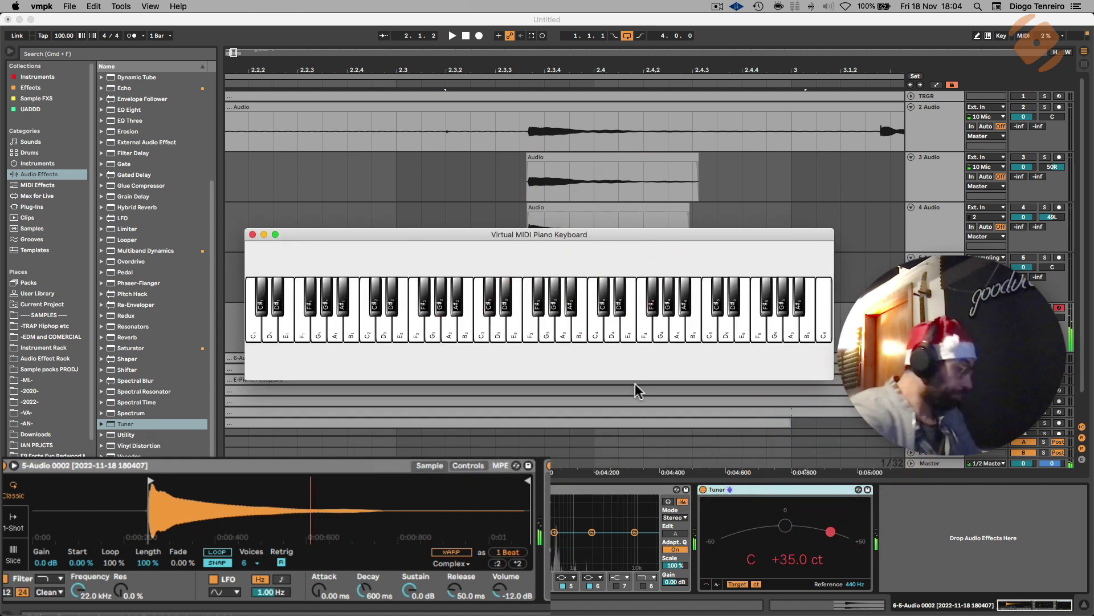
key(i)
key(i)
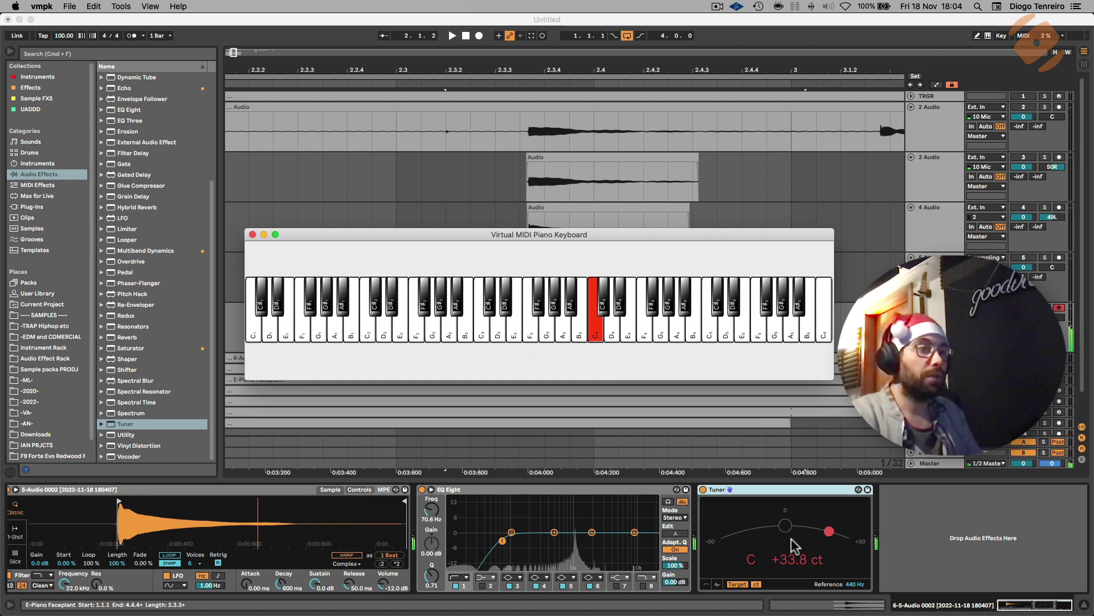
Step: Switch Tuner to its histogram view with Auto mode and set Simpler's Detune to -32 ct
click(718, 584)
click(719, 583)
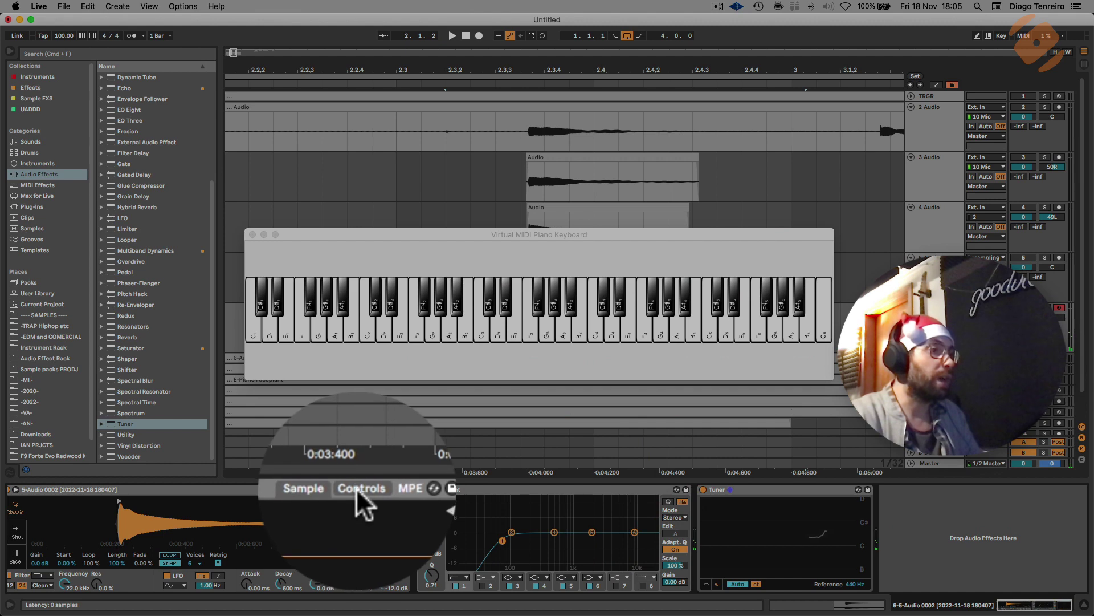
click(358, 489)
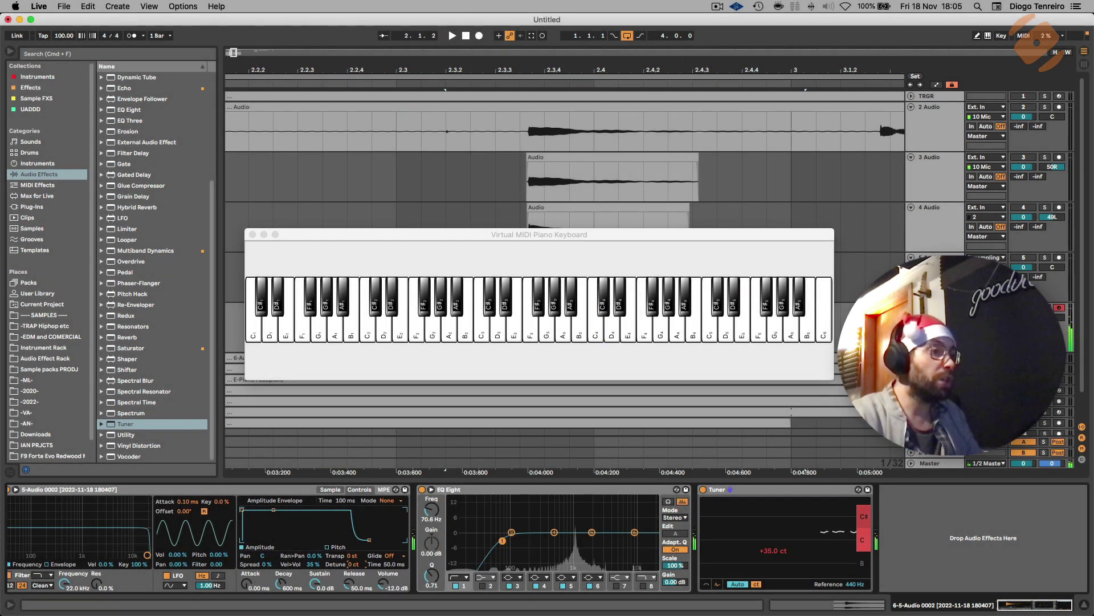
drag(353, 565, 353, 567)
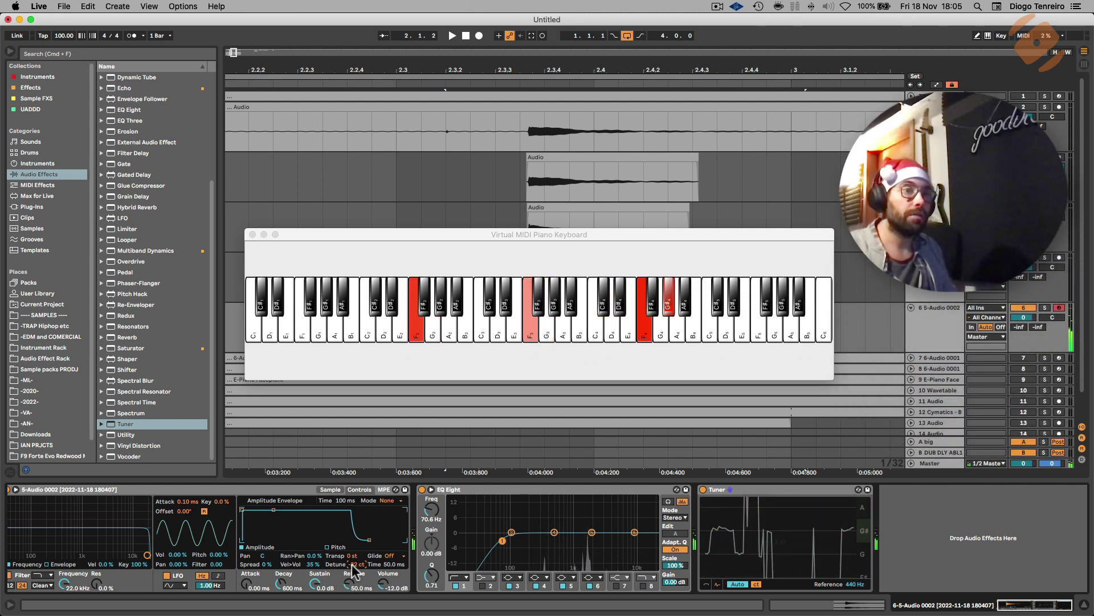
Step: Return to Simpler's sample view and turn on Warp for the sample
click(330, 489)
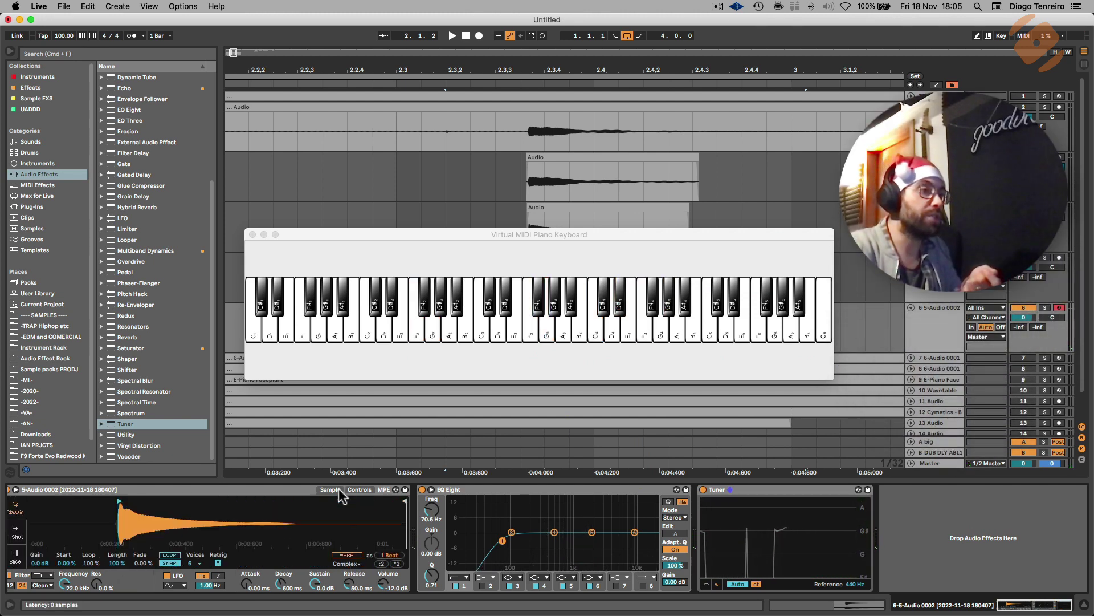
click(348, 555)
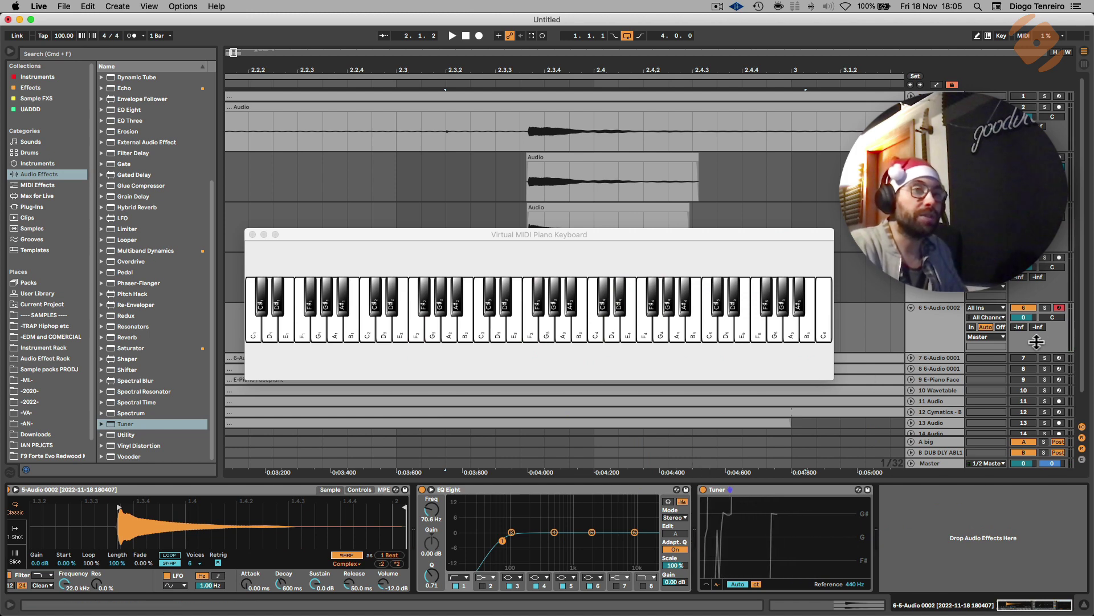
Step: Inspect the A big and B DUB DLY ABL10 return effects and set the Simpler track's sends to -10.0 and -8.4
click(952, 329)
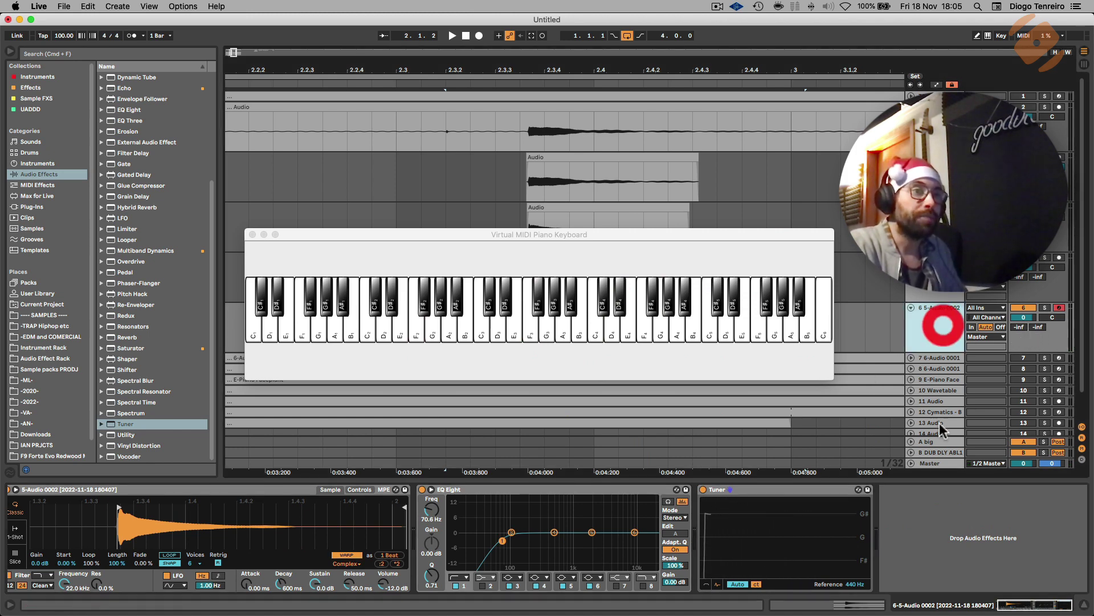
click(933, 440)
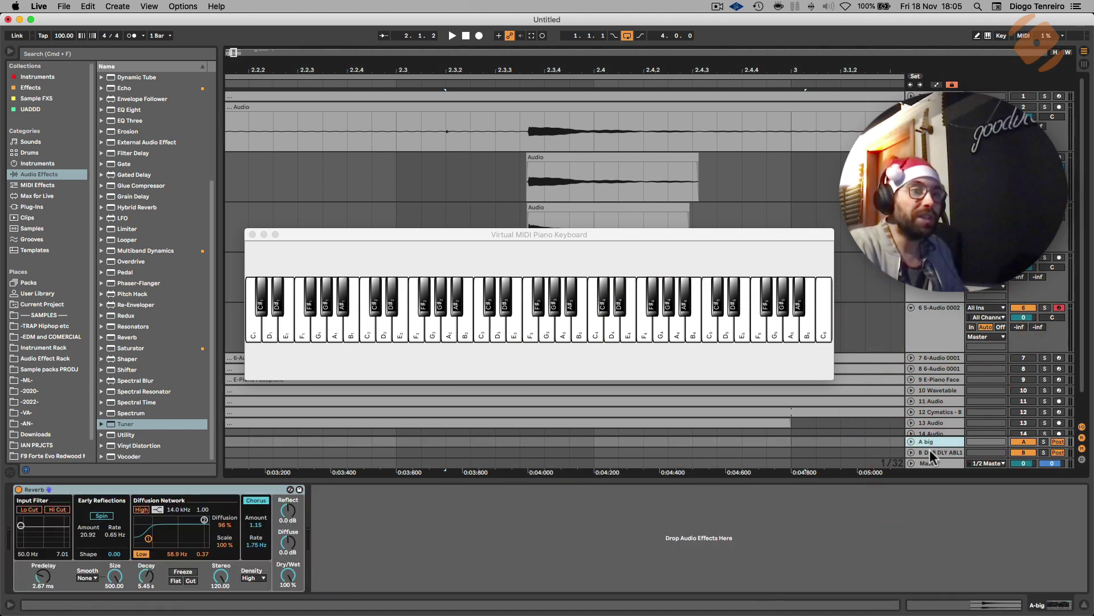
click(930, 445)
click(928, 442)
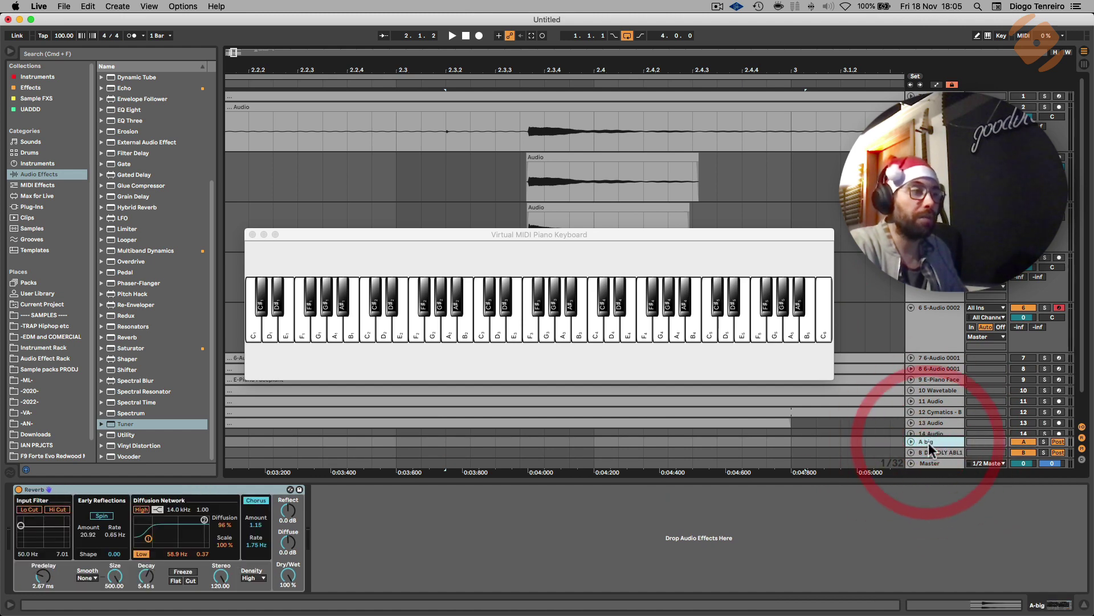
click(935, 453)
drag(1019, 327, 981, 313)
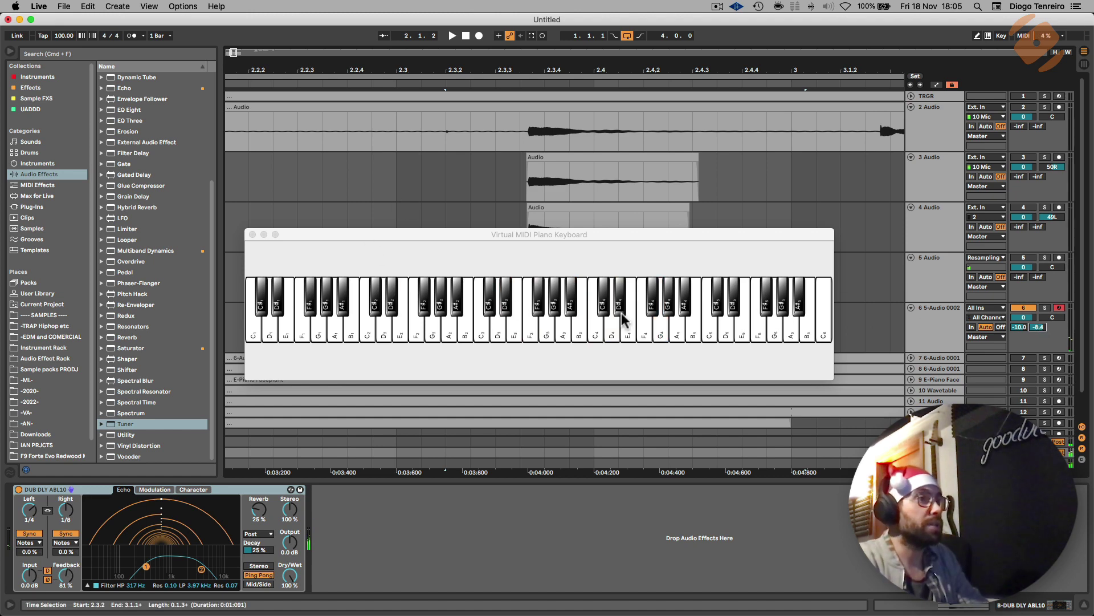
Step: Shrink the piano keyboard window and review the device chains of the 5 Audio and 4 Audio tracks, including Tuner
drag(832, 234, 720, 204)
click(938, 325)
click(930, 273)
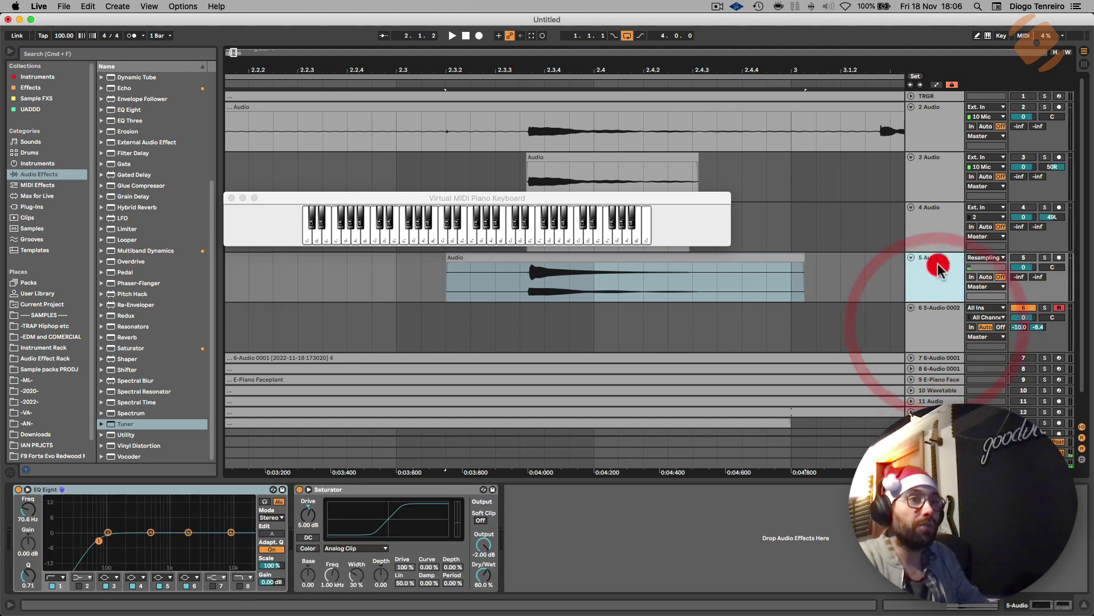
click(942, 230)
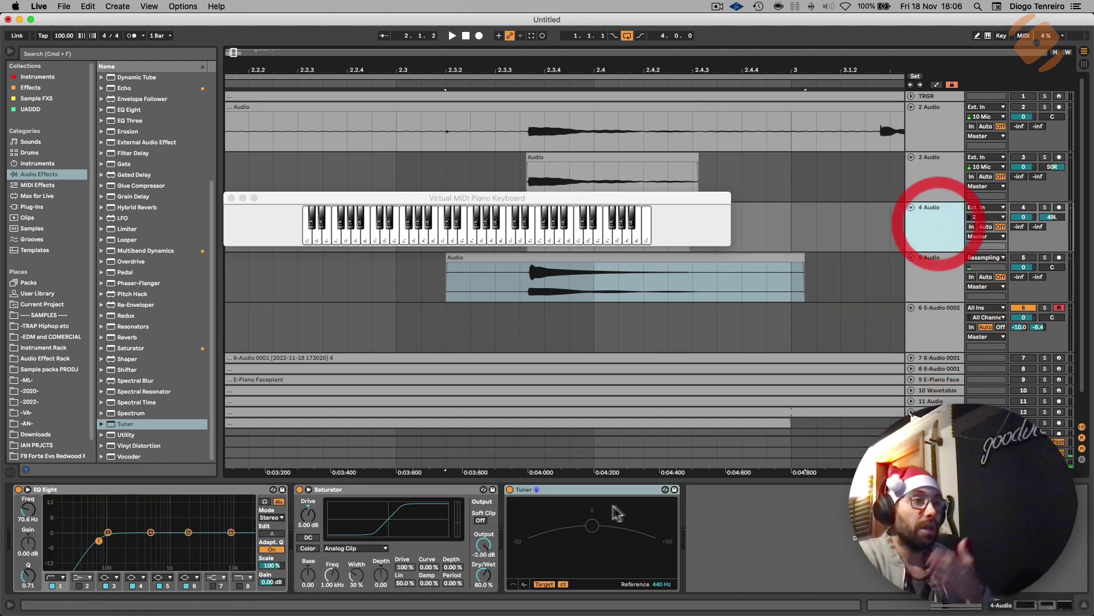
click(573, 498)
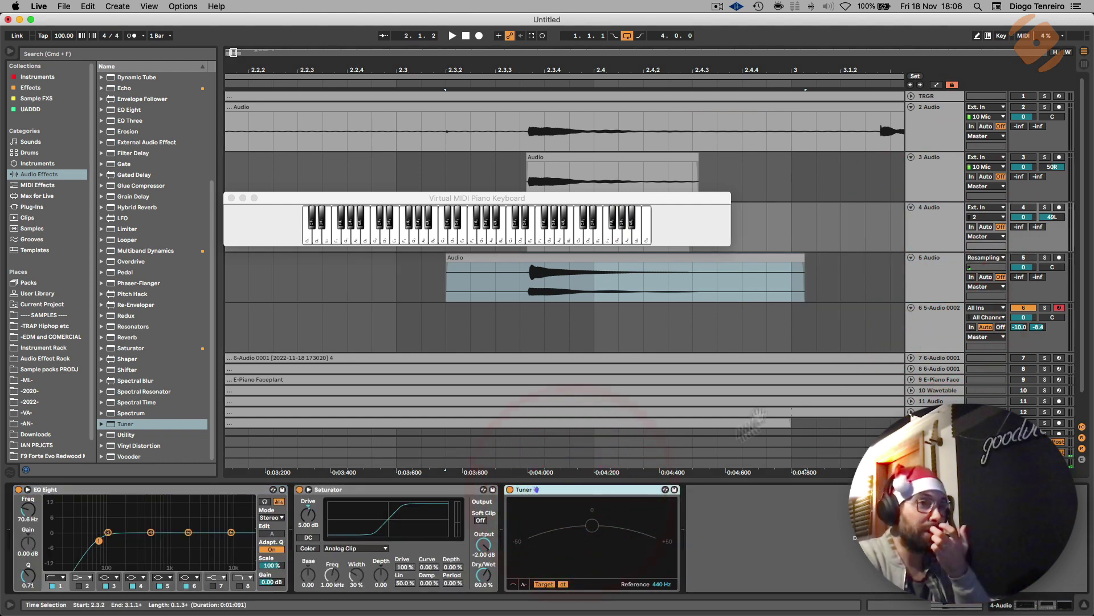
Step: Adjust the transposition in Simpler's controls on the 6 5-Audio 0002 track and return to the sample view
click(956, 338)
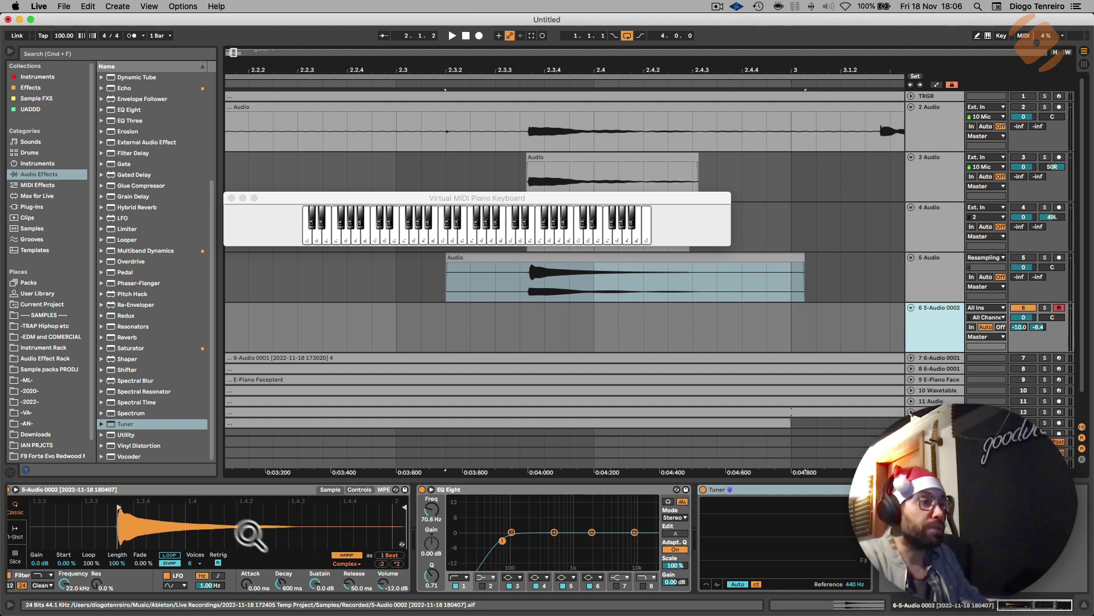
click(359, 490)
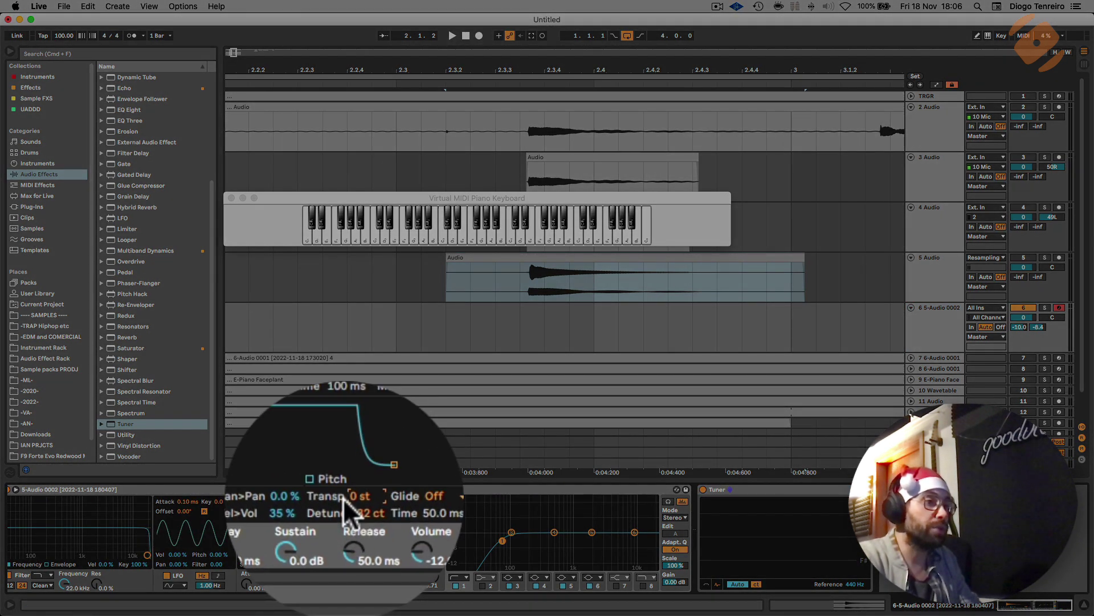
drag(343, 498, 343, 513)
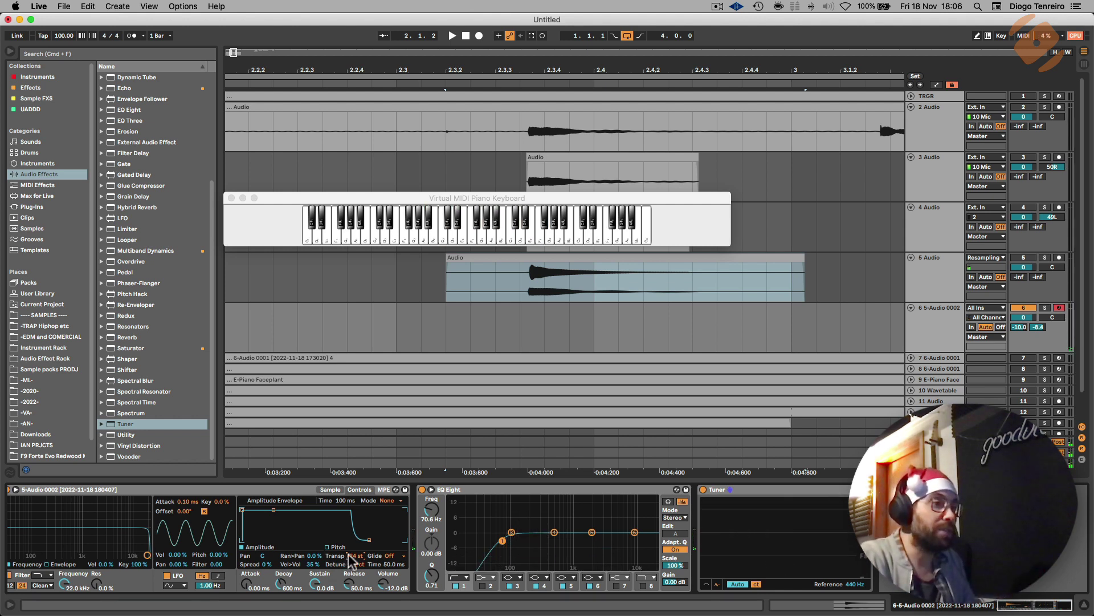
click(331, 490)
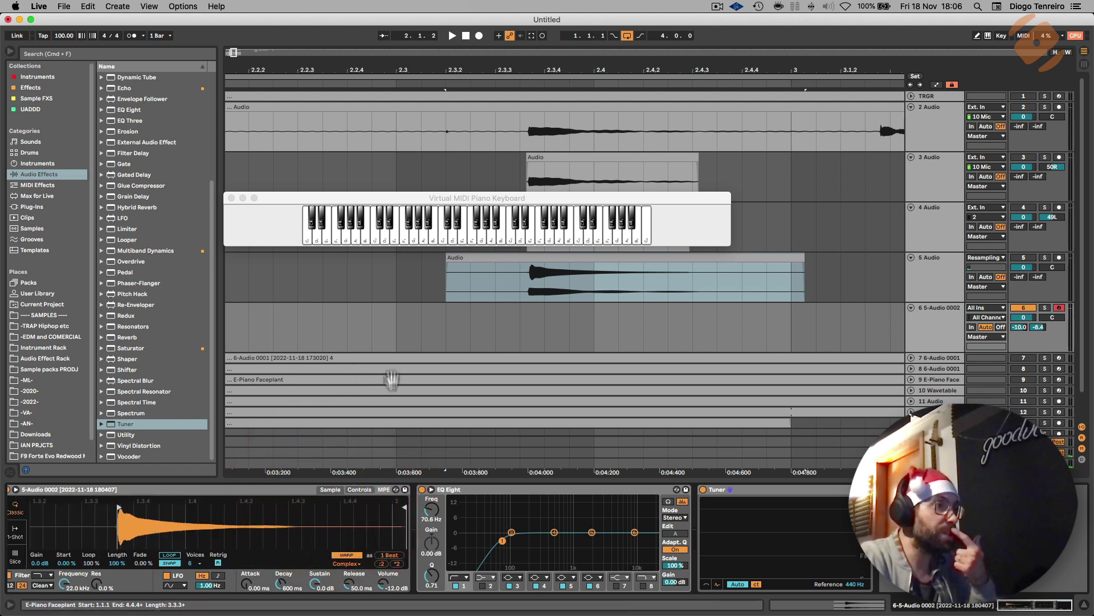
Step: Duplicate the 6 5-Audio 0002 Simpler track
right_click(250, 532)
click(645, 308)
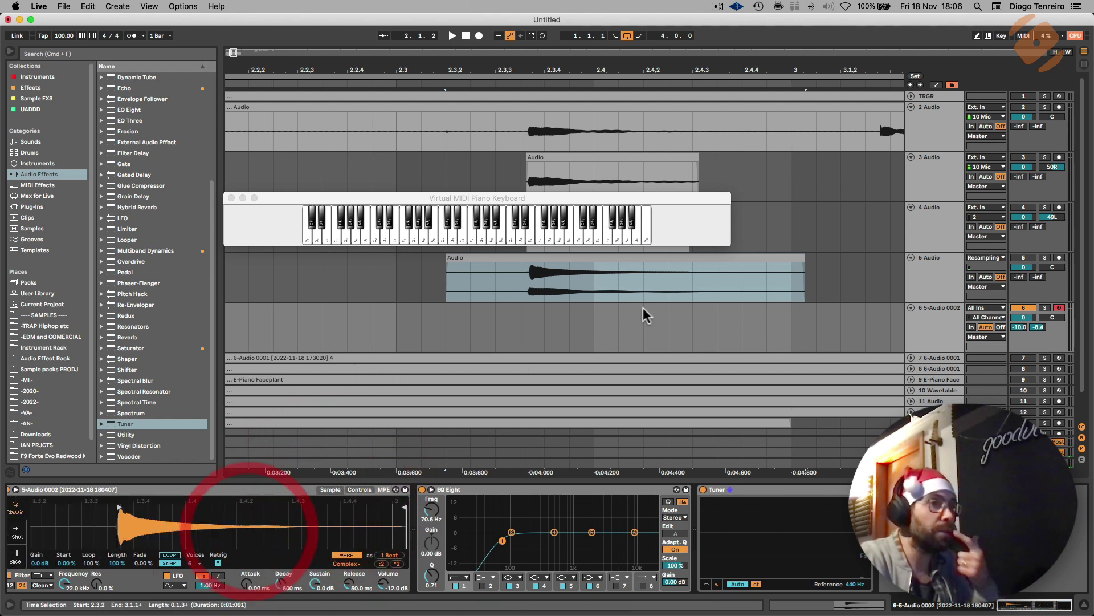
right_click(953, 327)
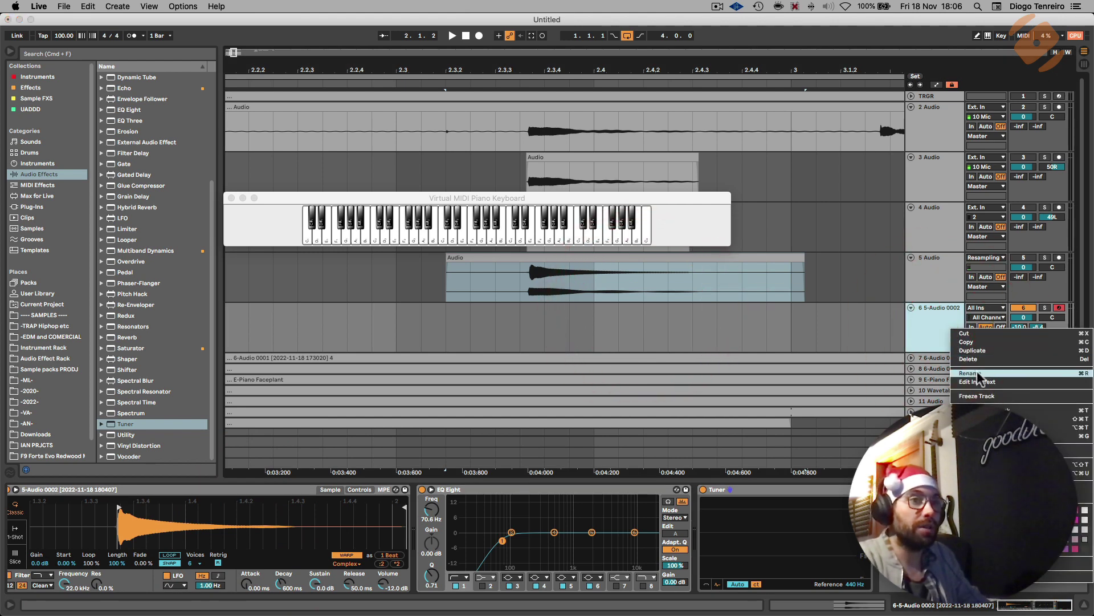
click(972, 350)
Step: Arm the duplicated 7 5-Audio 0002 track and reverse the sample in its Simpler
click(938, 360)
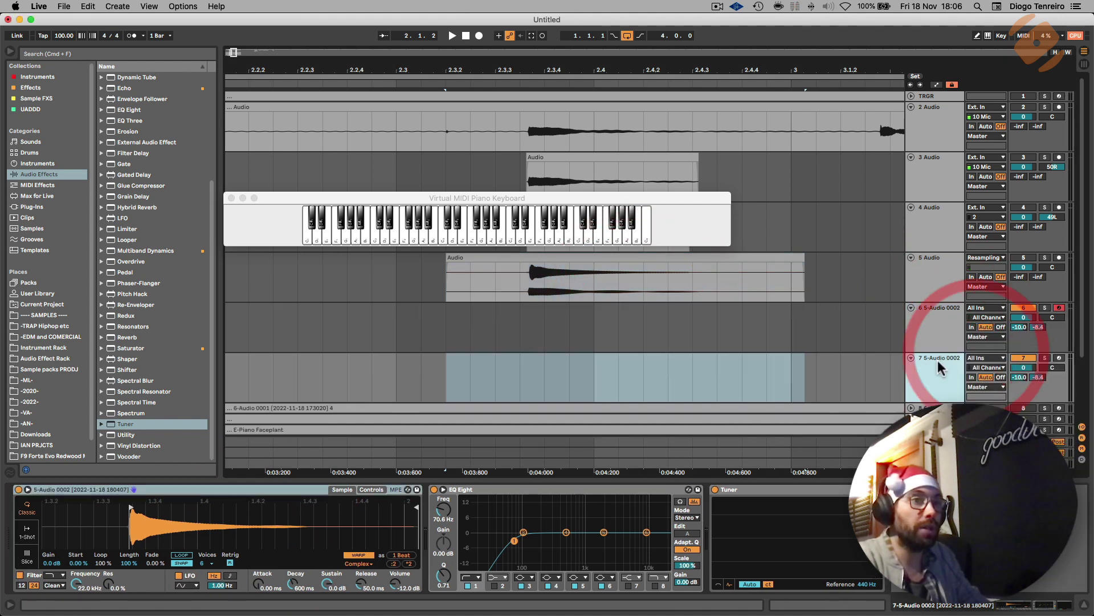
click(1059, 358)
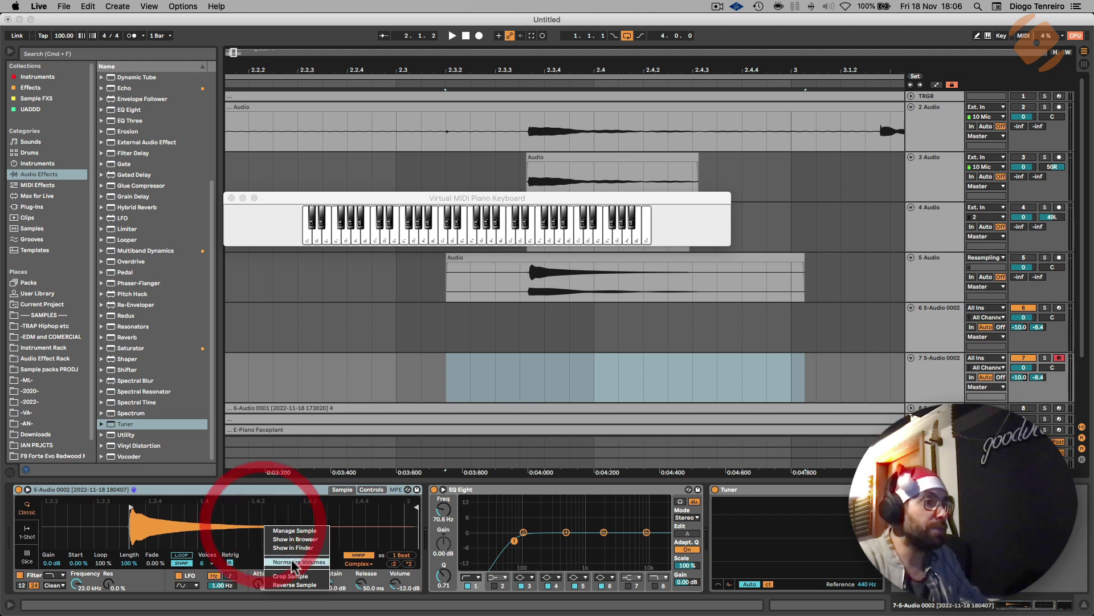
click(294, 584)
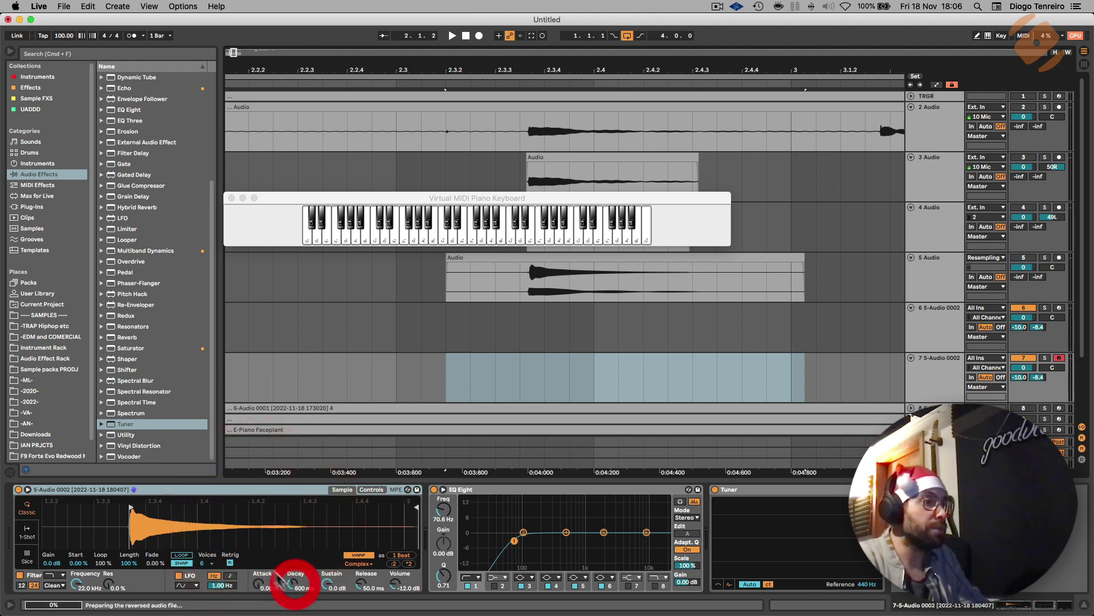
click(57, 516)
click(210, 506)
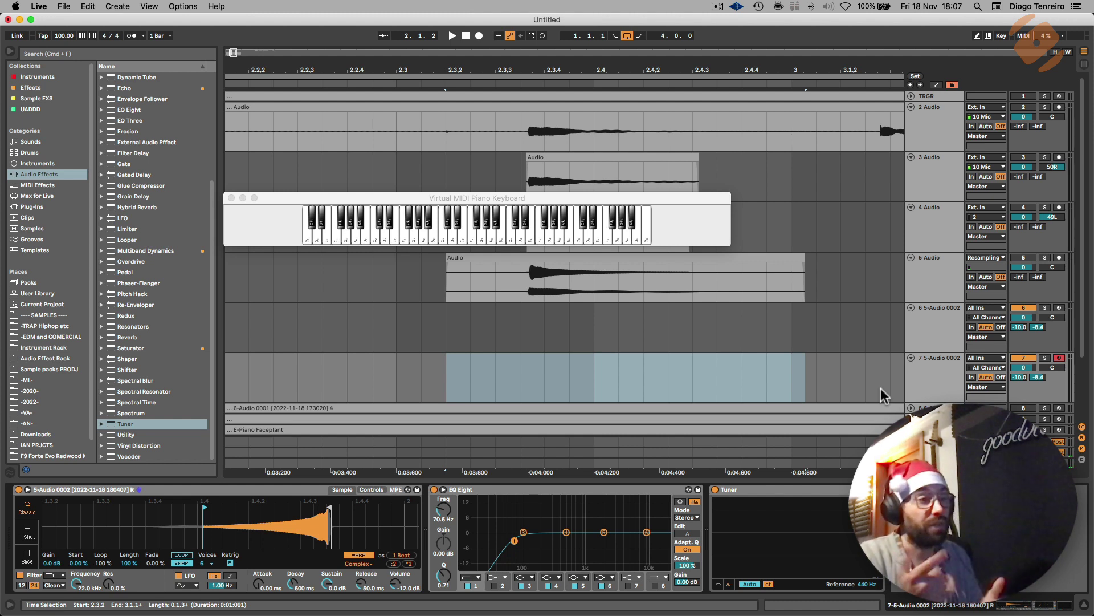
Step: Unfold all the collapsed tracks in the arrangement, including those after the 7 5-Audio 0002 track
scroll(516, 320, left, 15)
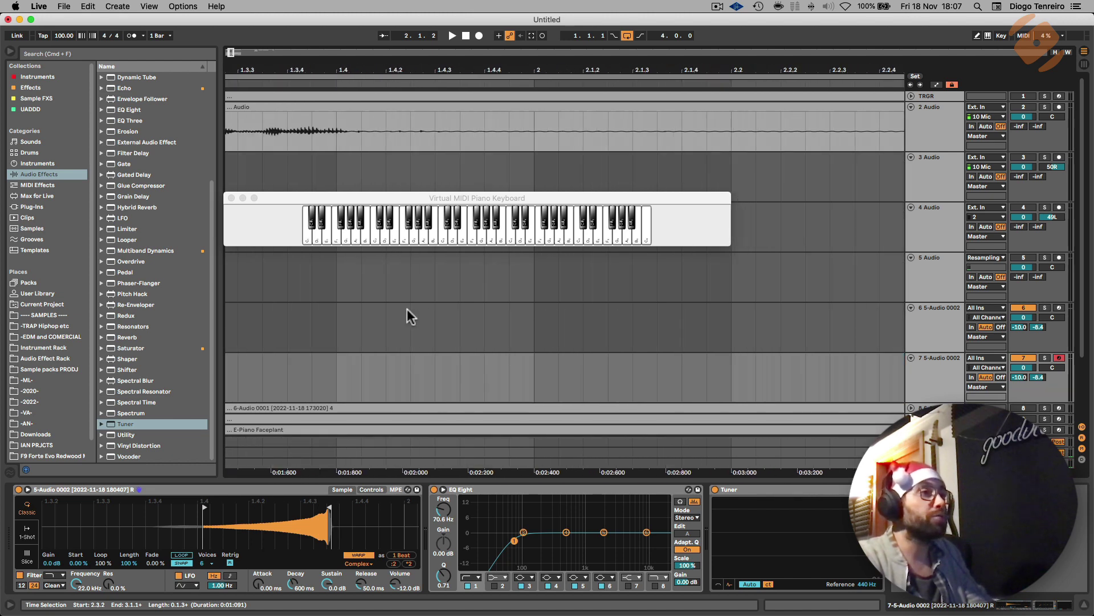
mouse_move(324, 74)
mouse_down()
mouse_move(323, 45)
mouse_move(337, 80)
mouse_up()
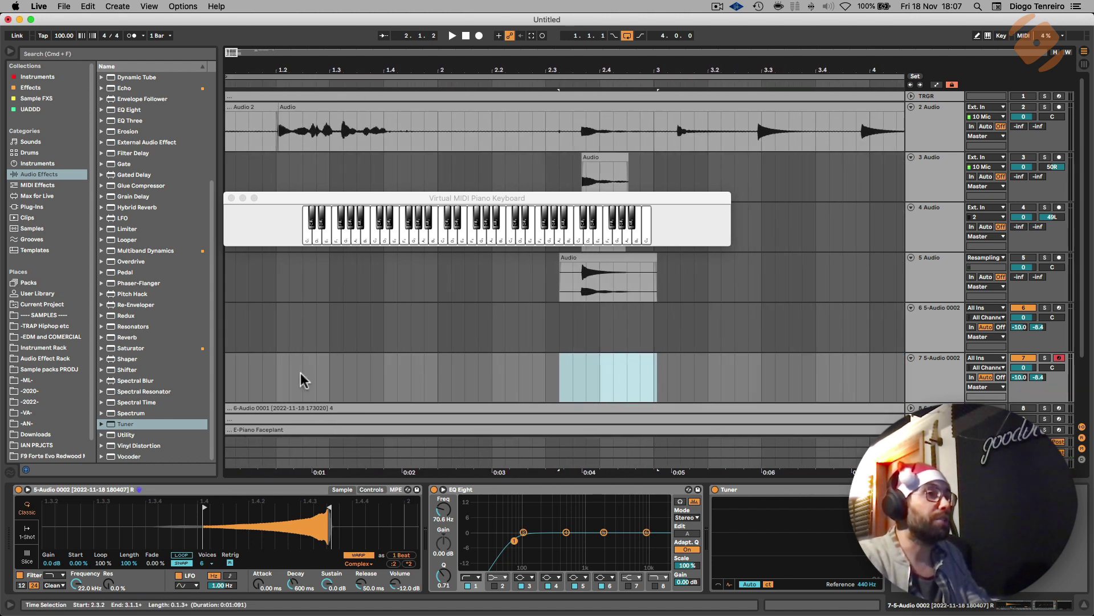
scroll(300, 374, down, 5)
alt+click(912, 345)
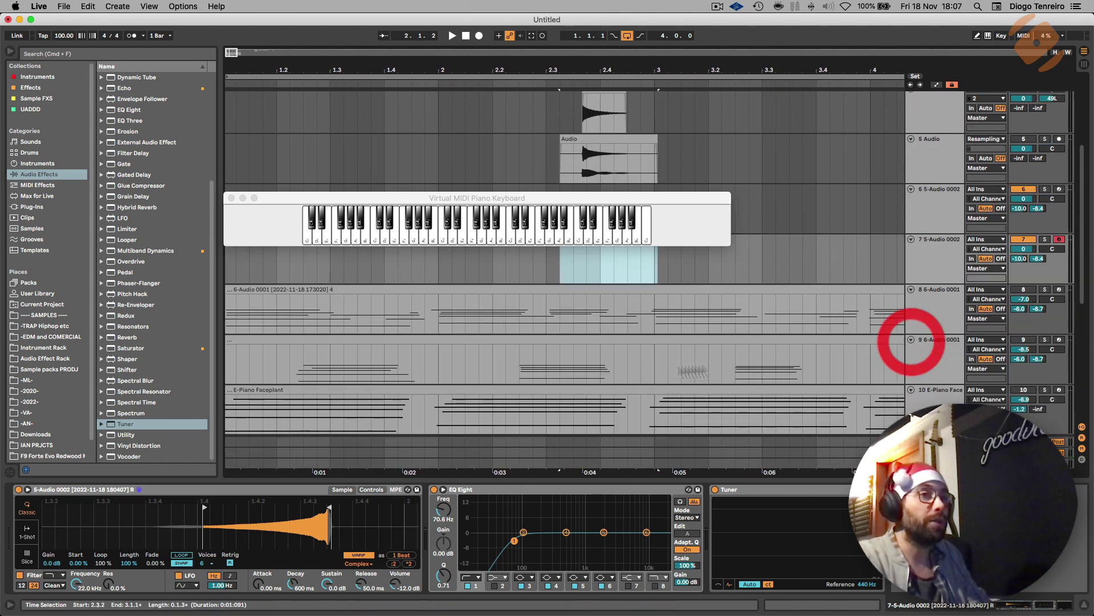
Step: Open the MIDI clip on the 8 6-Audio 0001 track to examine its notes, and return to the track's devices
click(304, 288)
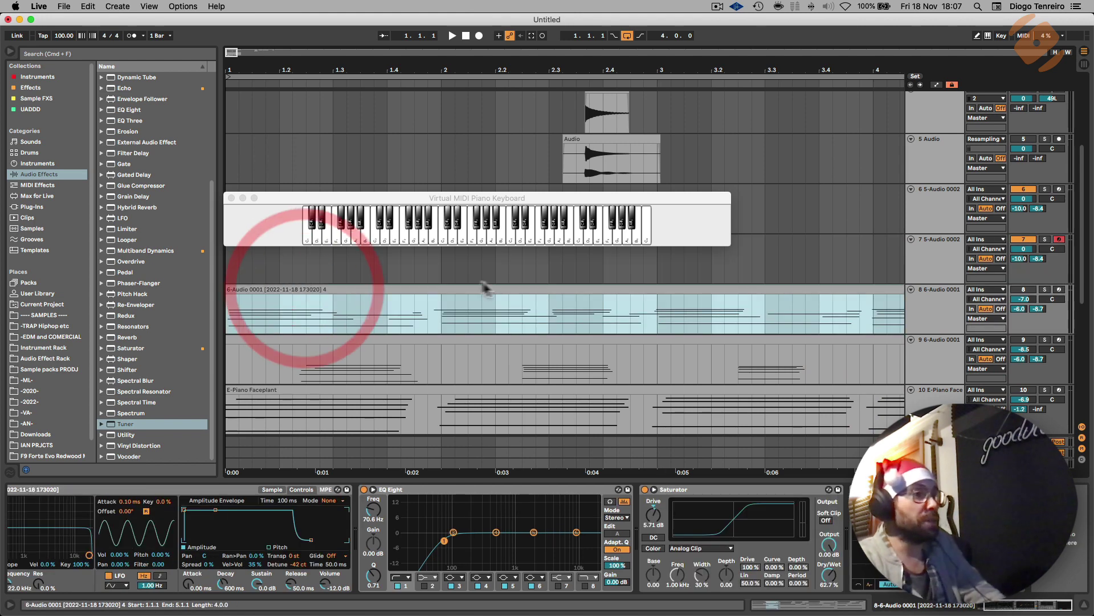
double_click(652, 291)
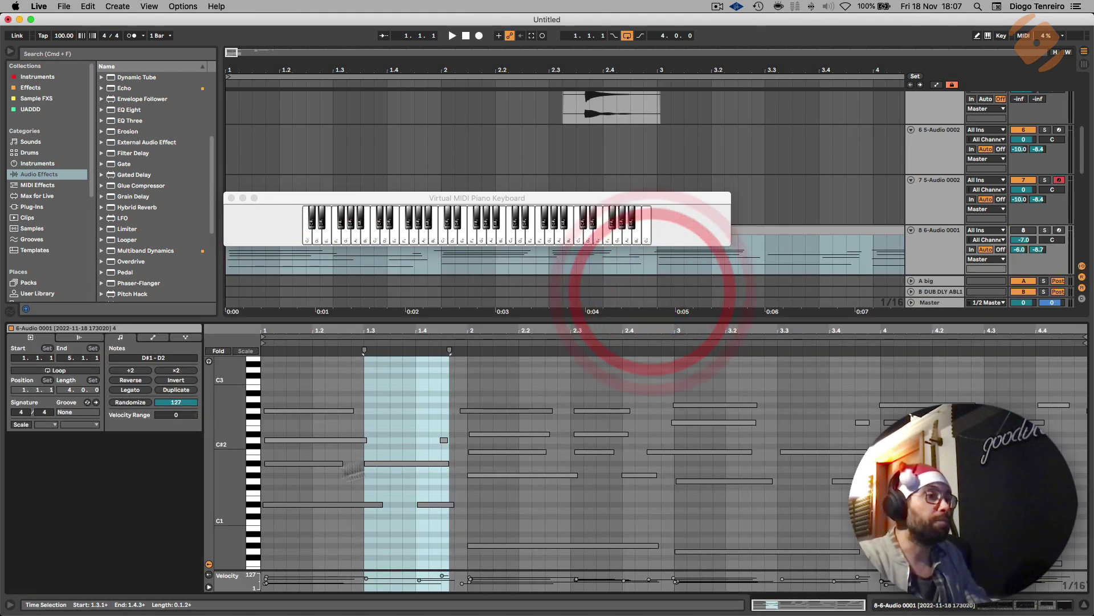
drag(230, 513, 259, 513)
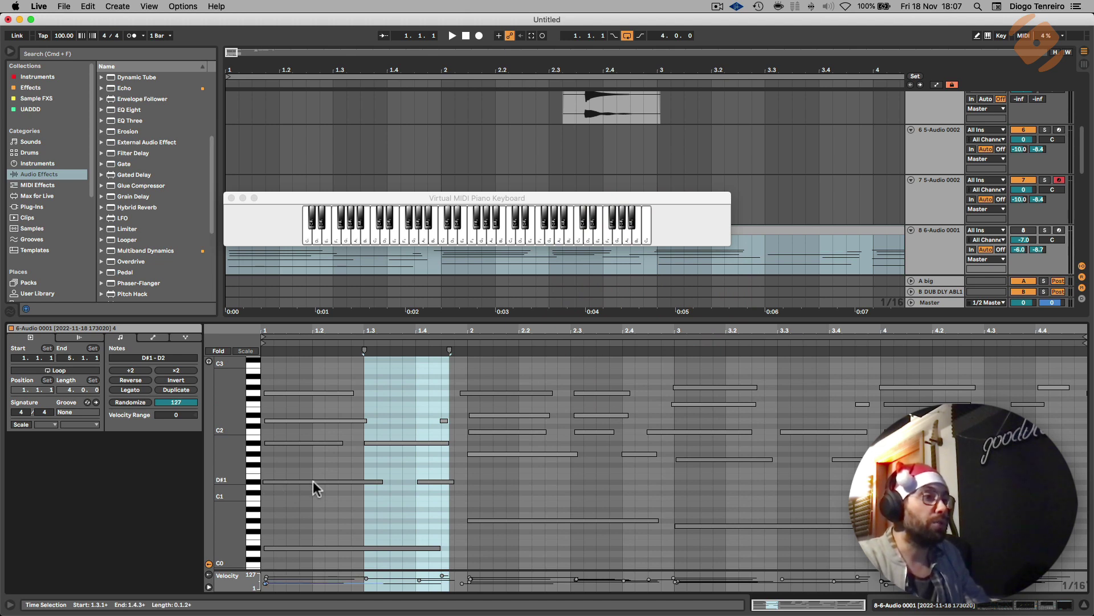
key(shift+Tab)
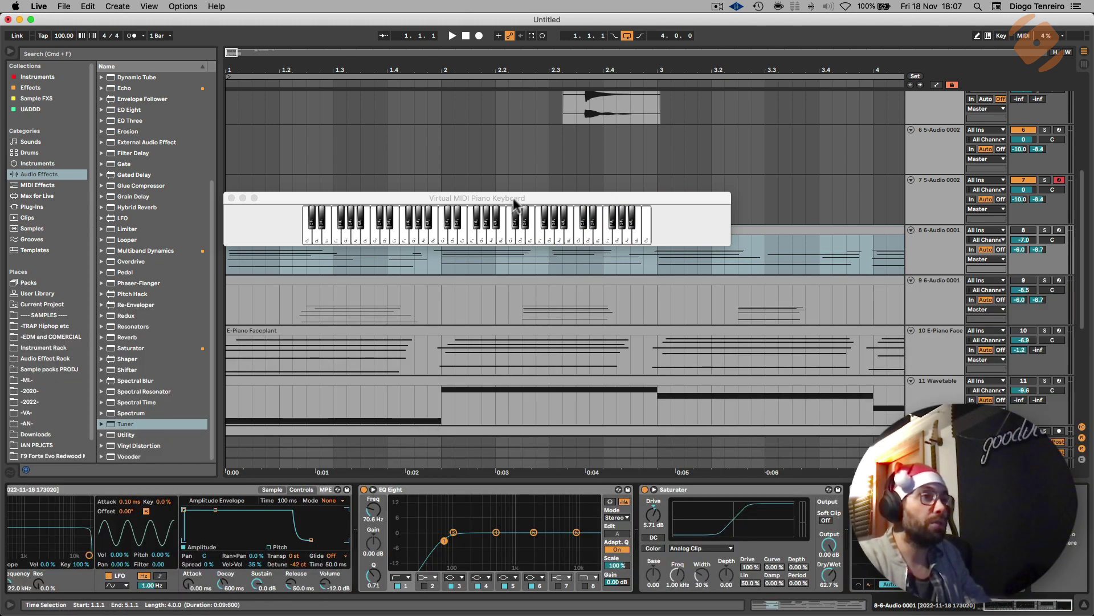
Step: Move the piano keyboard window clear of the MIDI clips, then solo the 8 6-Audio 0001 track and play it
drag(514, 204, 521, 122)
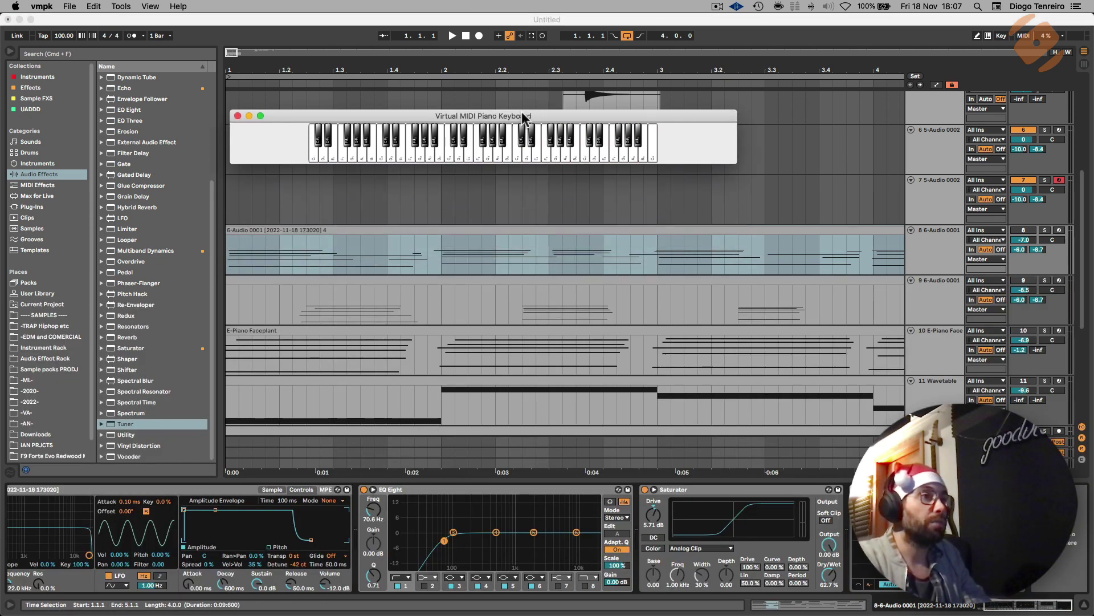
click(1027, 231)
click(1028, 231)
click(1043, 230)
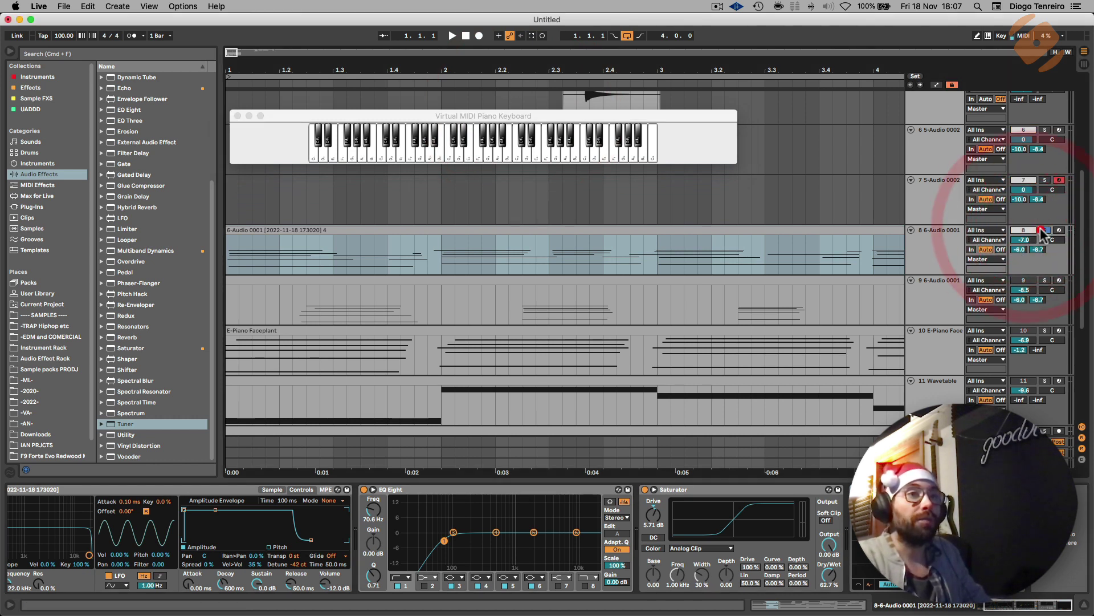
key(space)
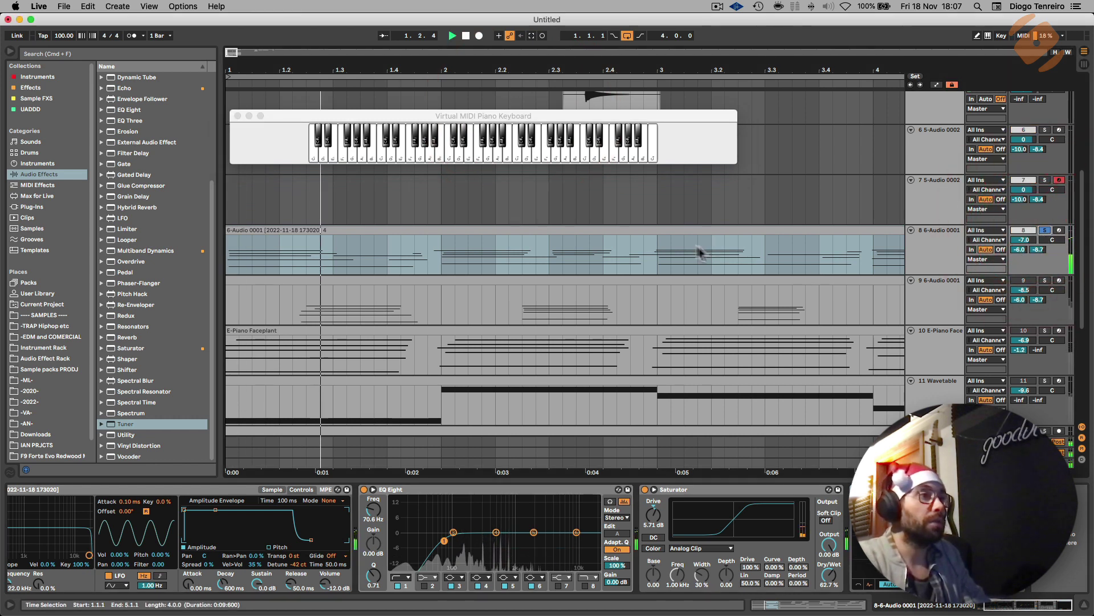
drag(538, 73, 439, 74)
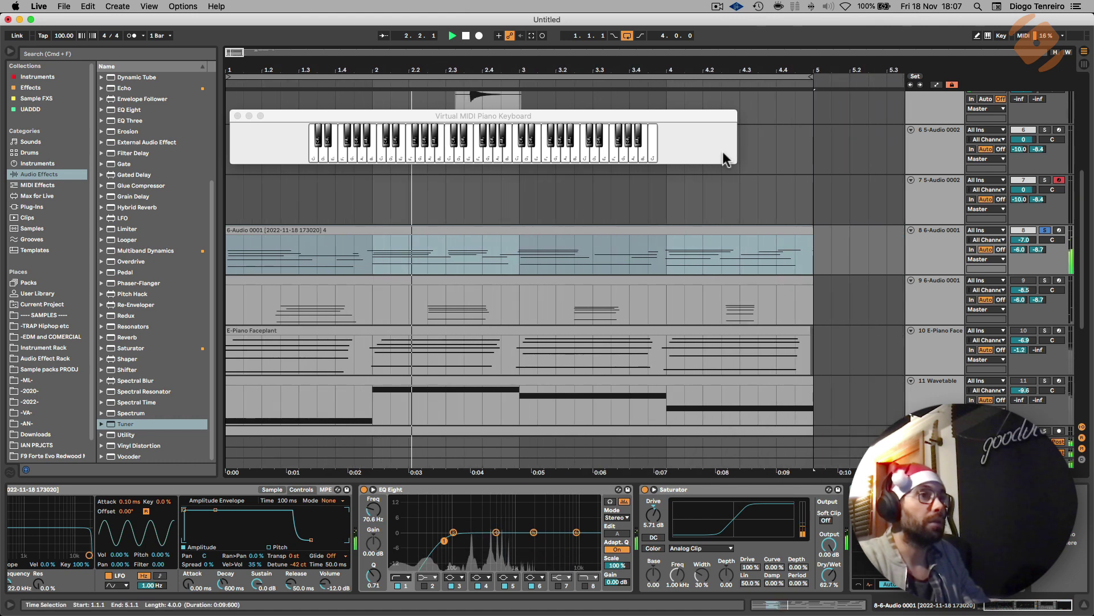
Step: Enlarge the piano keyboard window and arm the 8 6-Audio 0001 track
drag(737, 166, 830, 249)
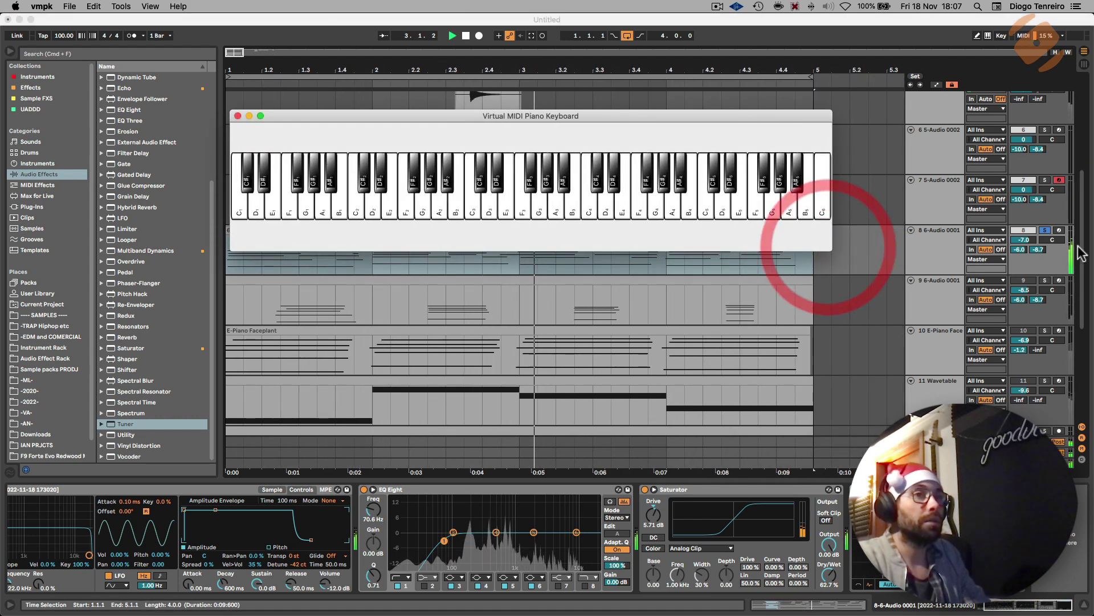
click(1057, 230)
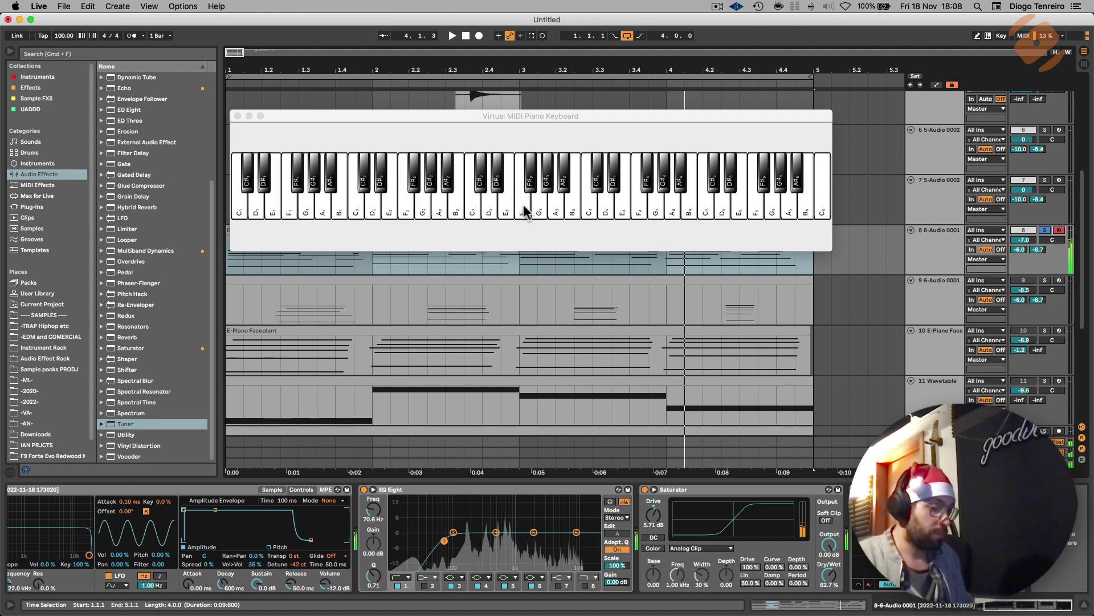
Step: Solo the 9 6-Audio 0001 and 10 E-Piano Faceplant tracks in turn to hear each layer and view its devices
click(949, 293)
click(1043, 280)
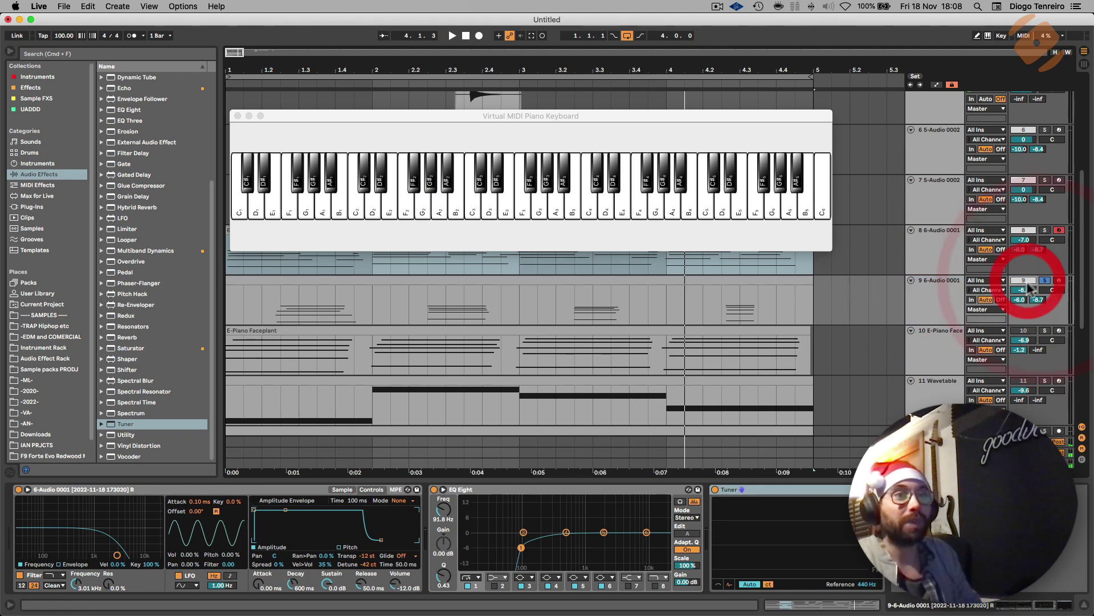
click(940, 302)
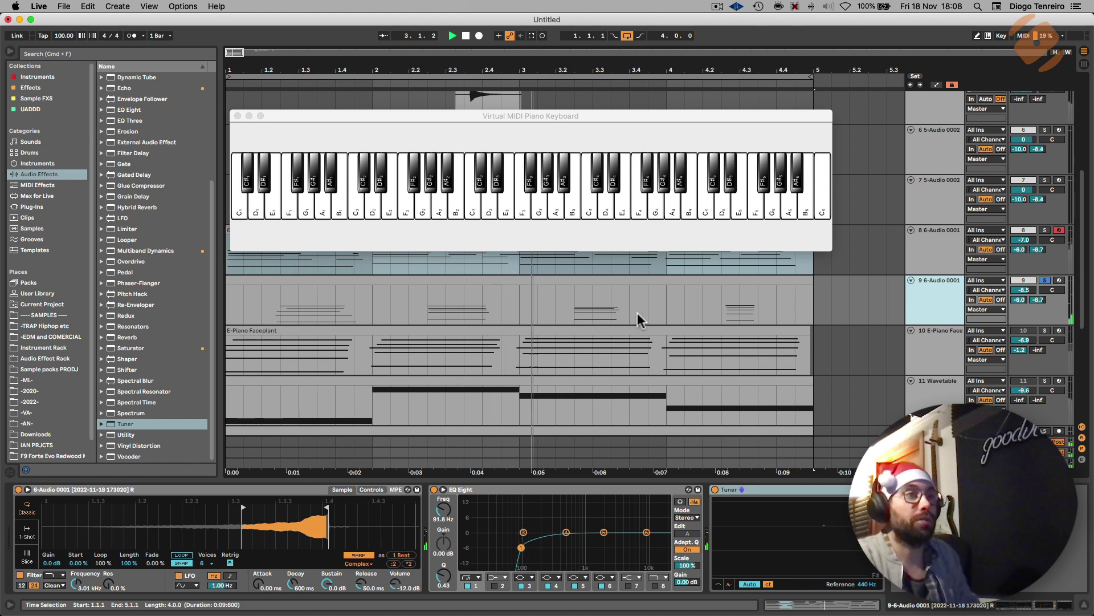
click(942, 355)
click(1046, 330)
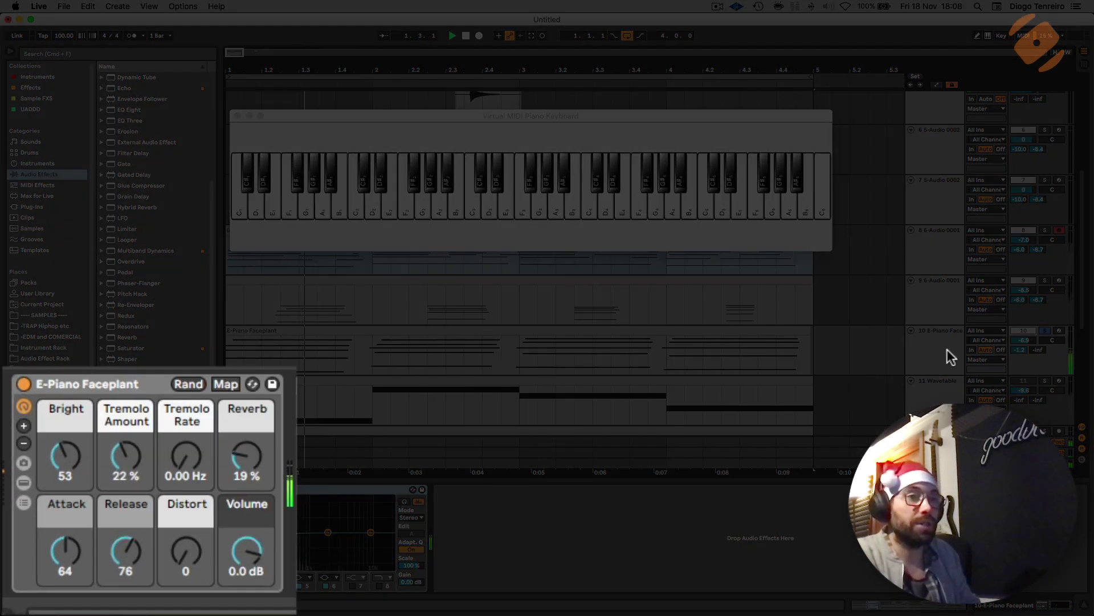
Step: Solo the 11 Wavetable and 12 Audio tracks in turn, listening to each and viewing its device chain
scroll(875, 372, down, 3)
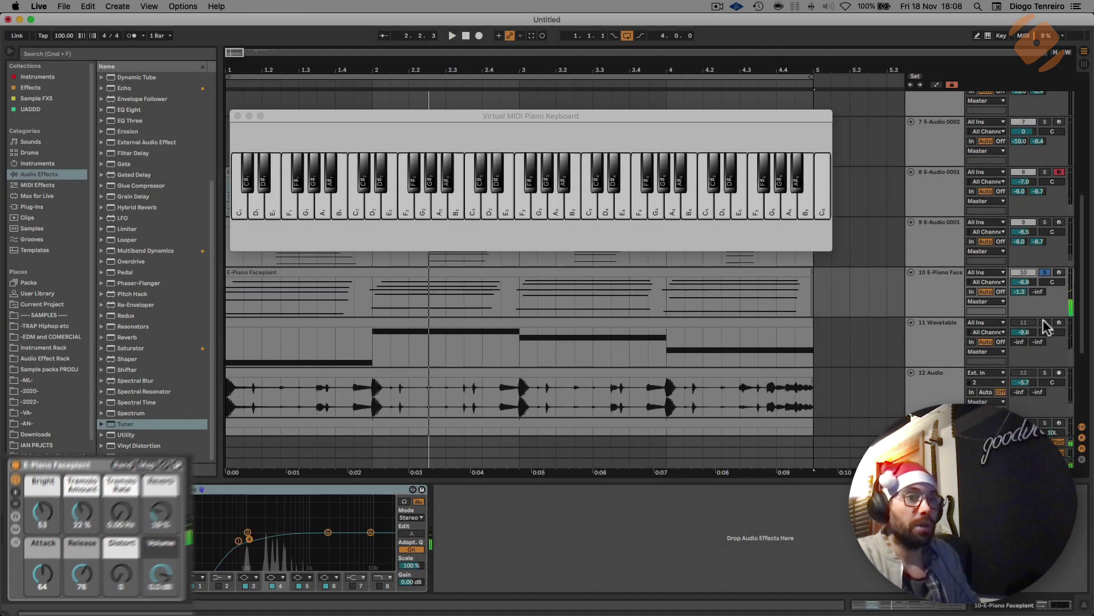
click(1045, 323)
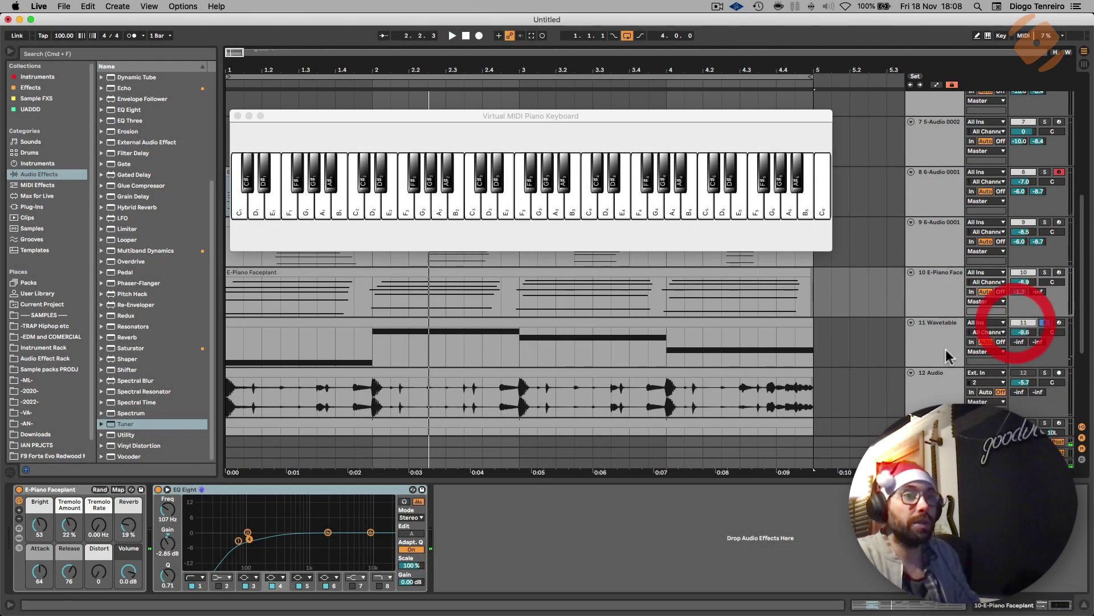
click(935, 354)
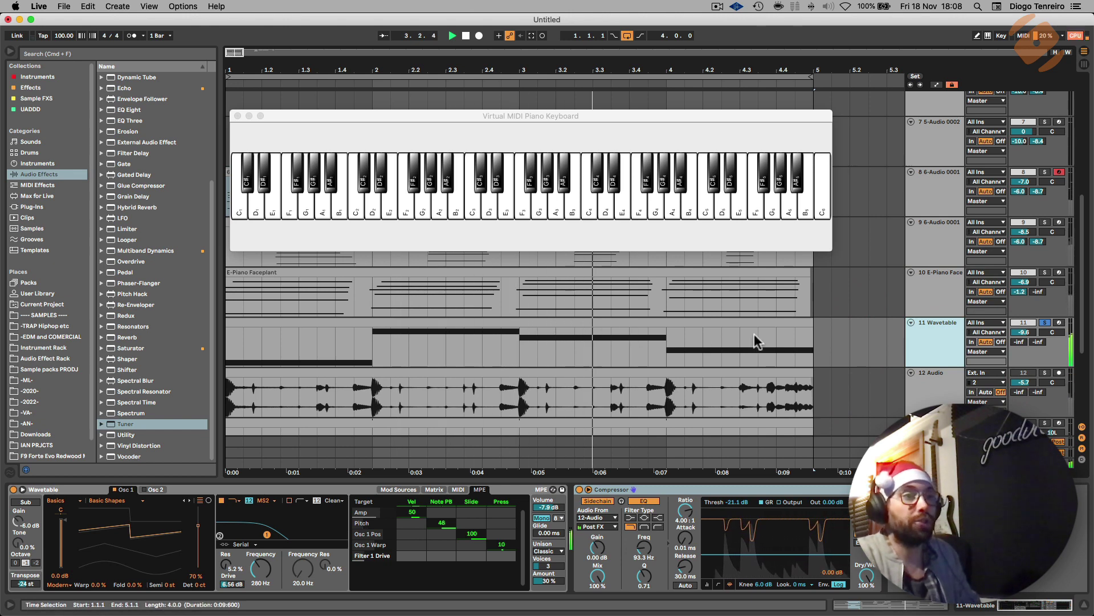
scroll(679, 354, down, 3)
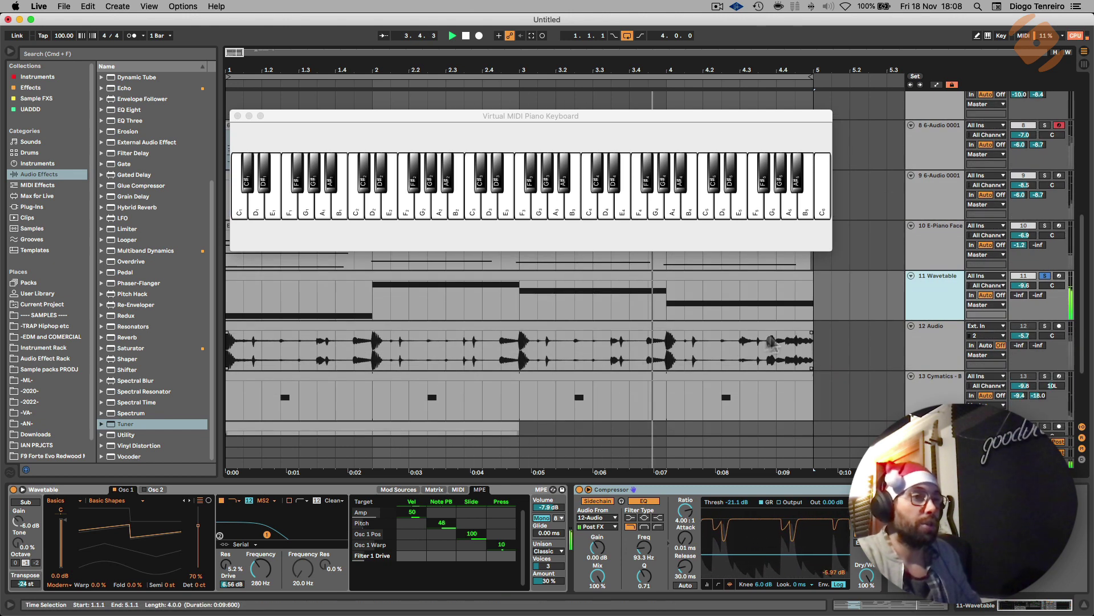
click(1044, 326)
click(953, 346)
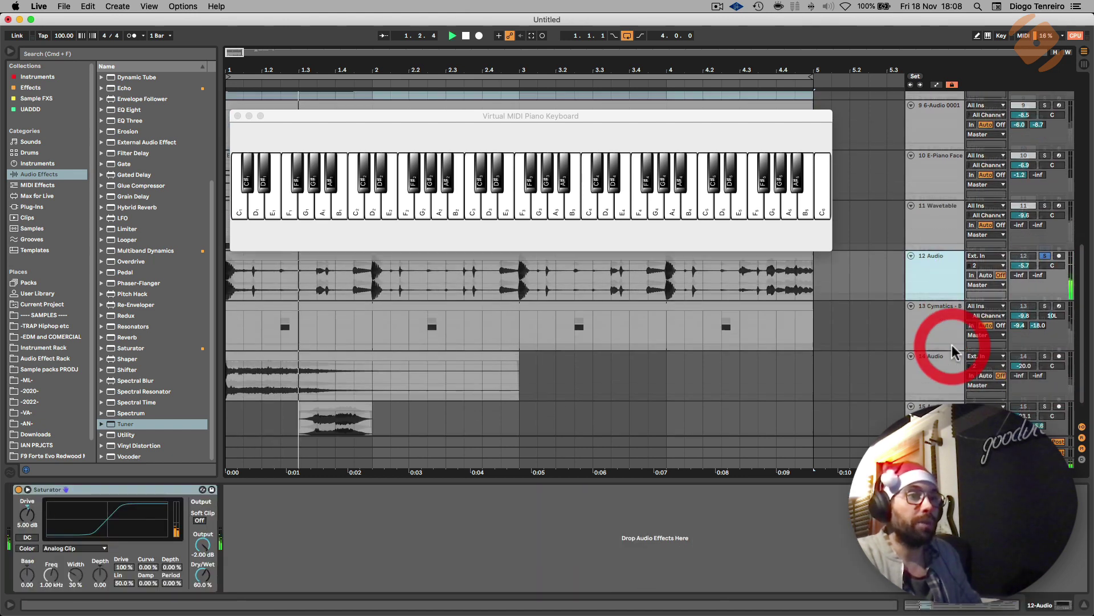
Step: Solo the 13 Cymatics, 14 Audio and 15 Audio tracks in turn to listen to each layer
scroll(969, 331, down, 5)
click(1044, 294)
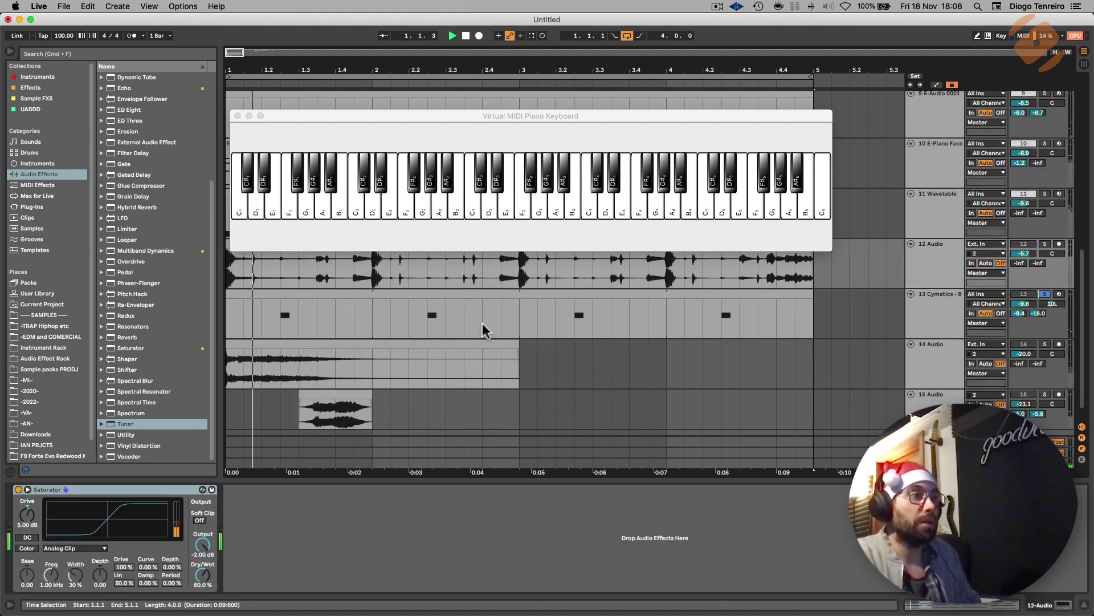
click(950, 354)
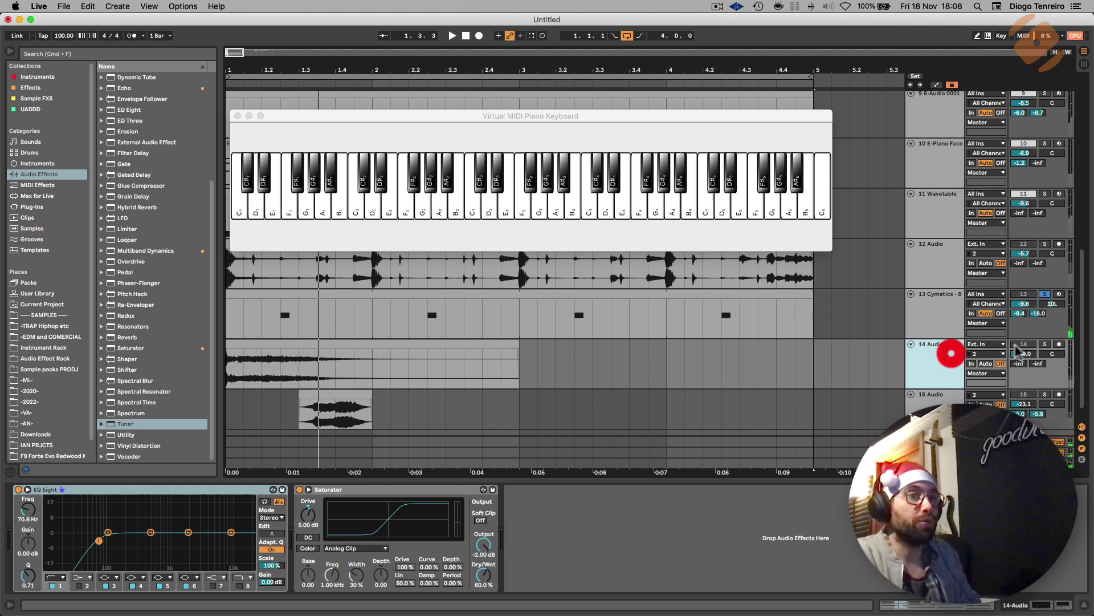
click(1045, 344)
click(1045, 394)
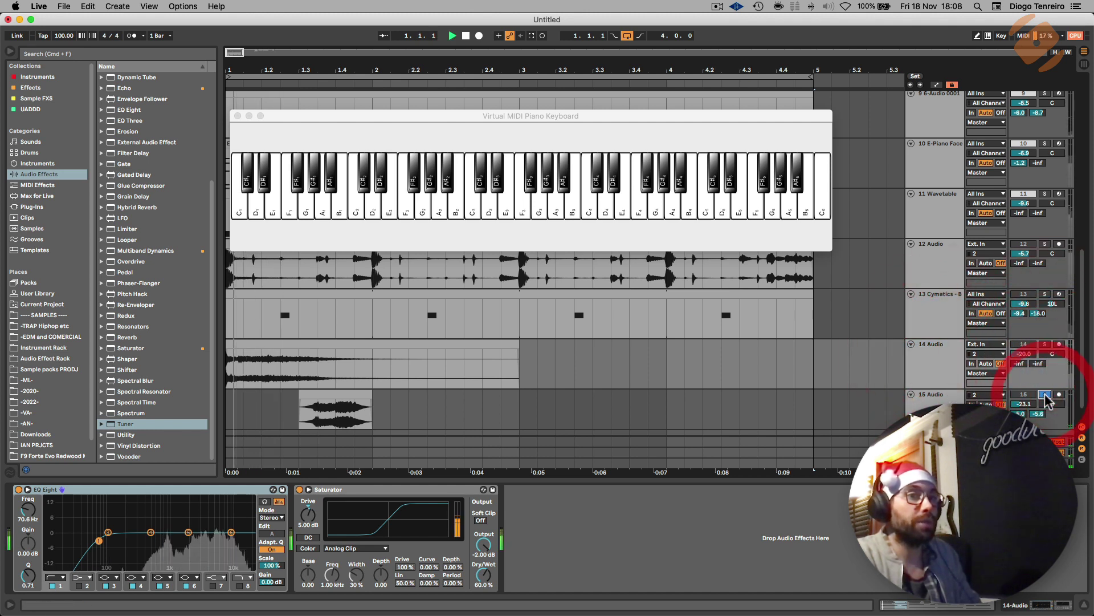
key(space)
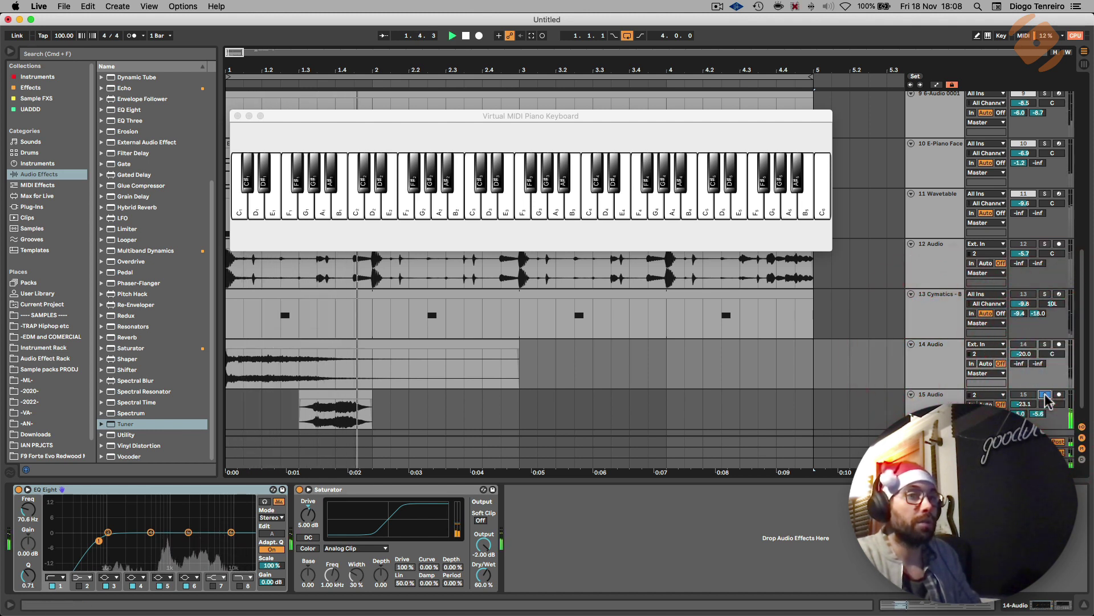
Step: Turn off the solo on the 15 Audio track and view the devices on the 15 Audio and 12 Audio tracks
click(1044, 395)
click(949, 401)
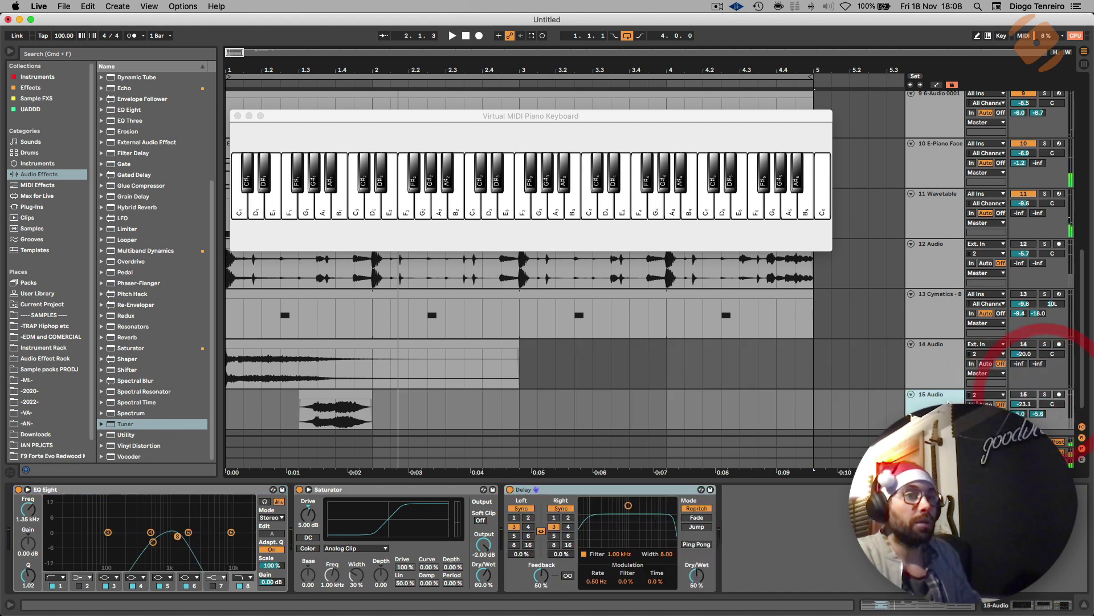
click(940, 263)
Step: Play the full arrangement without solos, move the piano keyboard window out of view, and select the 8 6-Audio 0001 clip before stopping playback
scroll(1014, 294, up, 3)
scroll(1013, 293, up, 5)
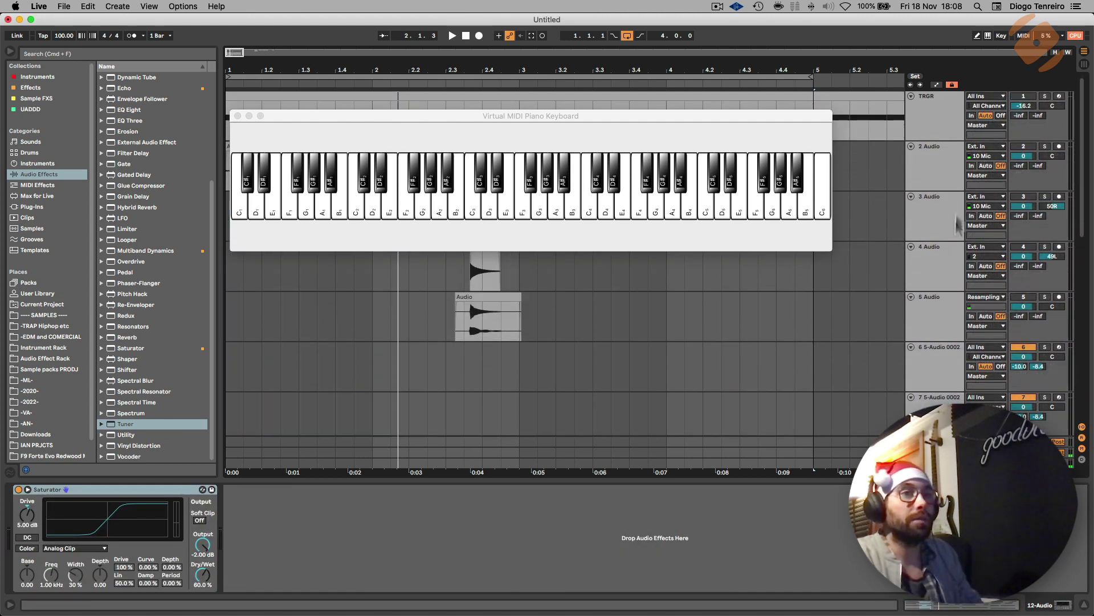
scroll(899, 329, down, 2)
key(space)
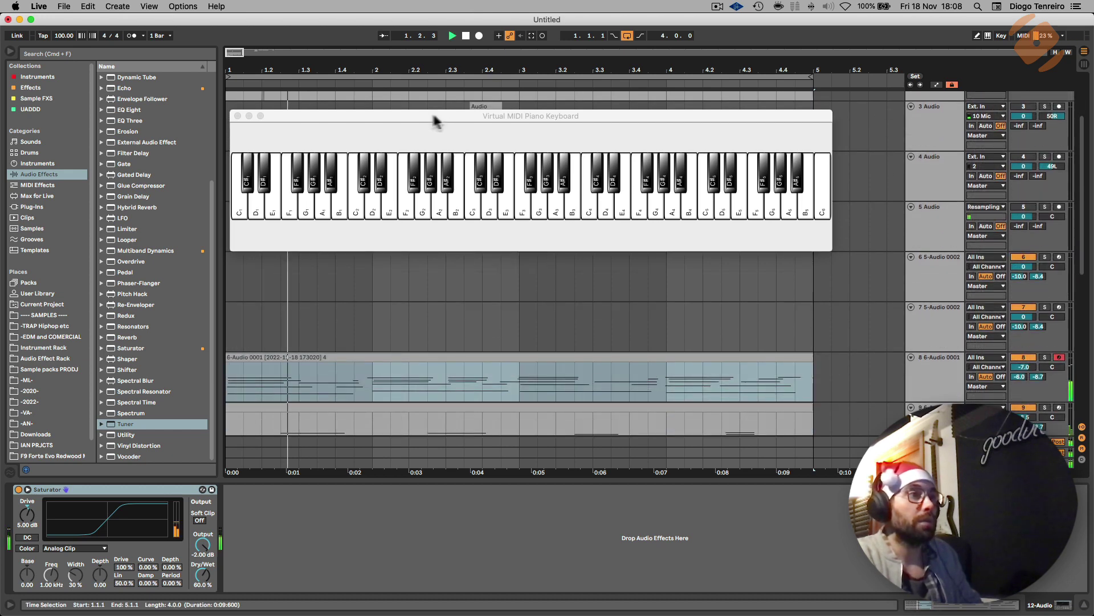
drag(405, 116, 474, 615)
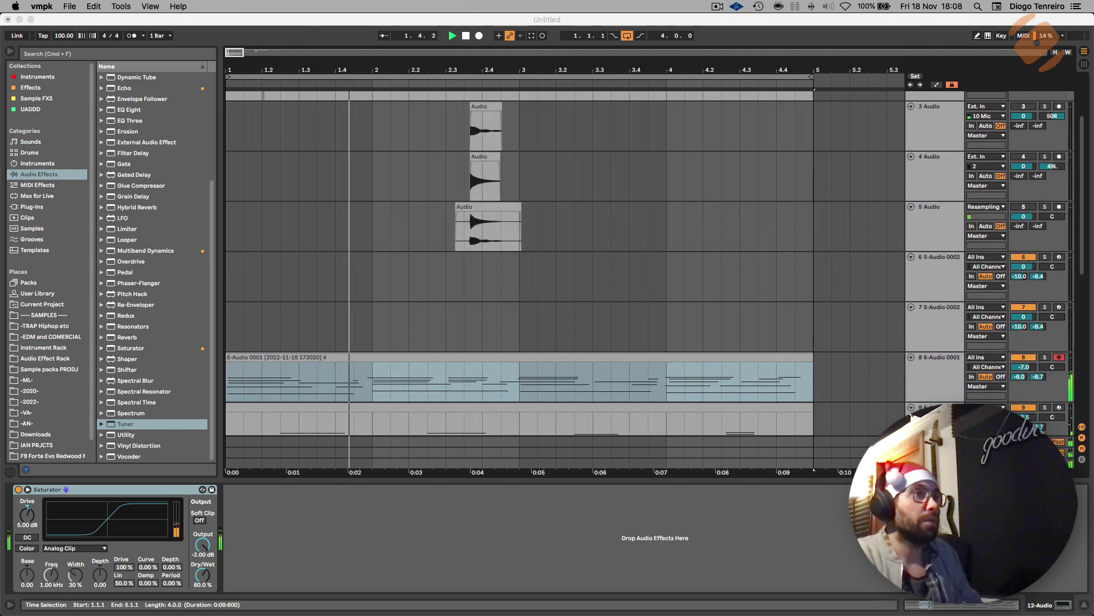
click(461, 350)
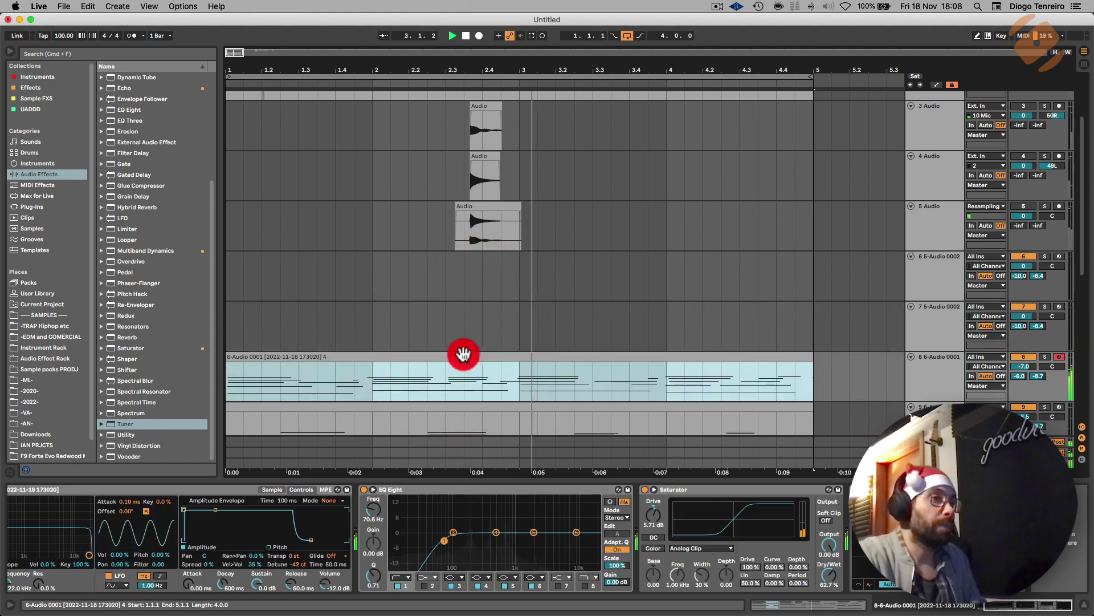
key(space)
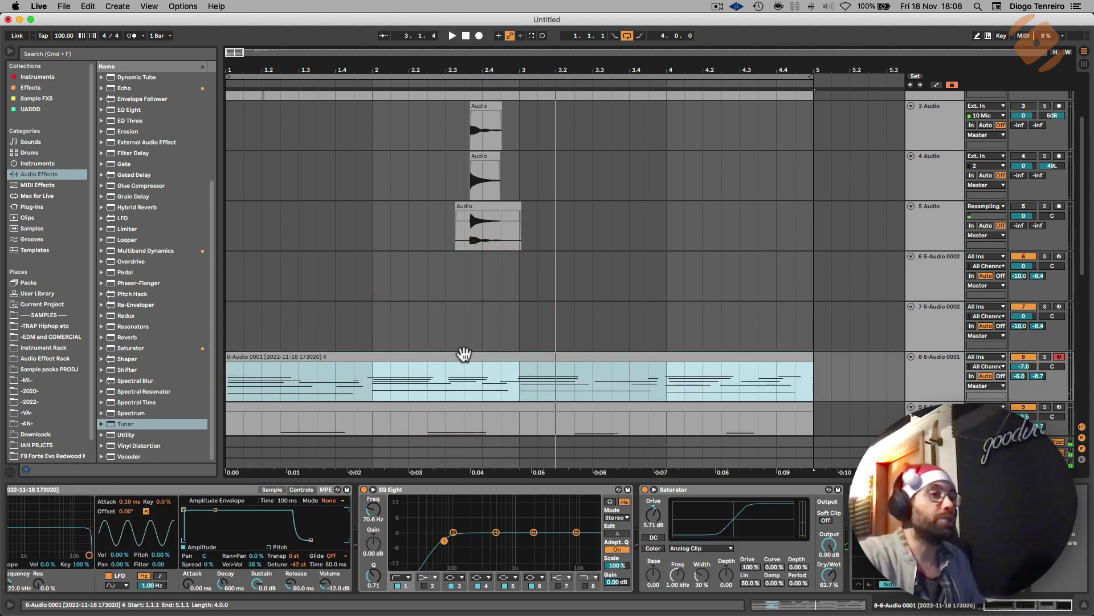
Step: Compare the 6 5-Audio 0002 and 8 6-Audio 0001 tracks, and select the MIDI clip on the 8 6-Audio 0001 track
click(937, 367)
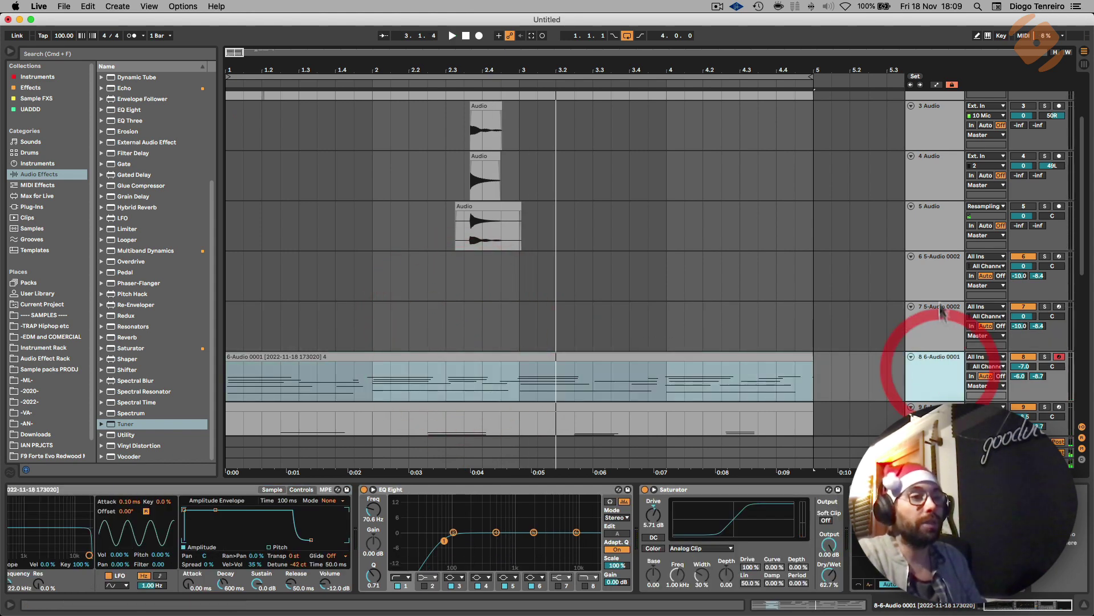
click(937, 283)
click(935, 368)
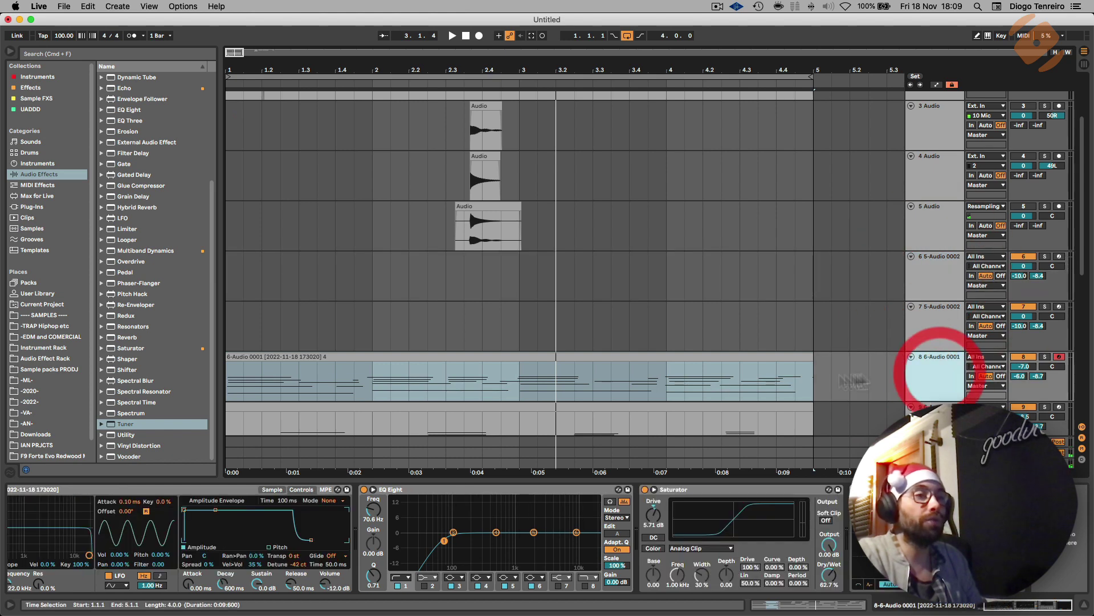
click(593, 357)
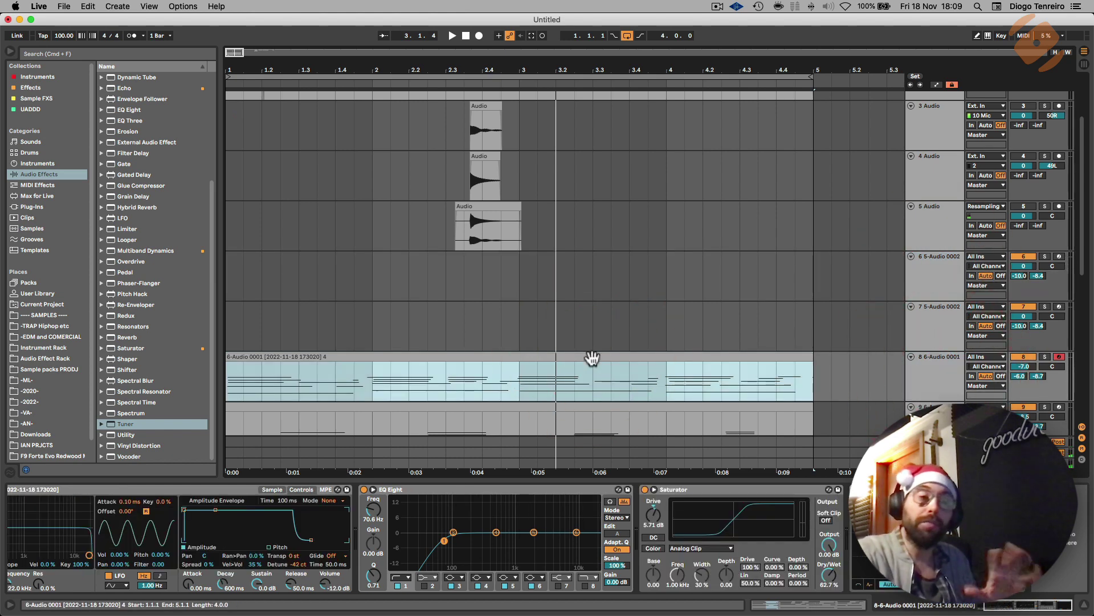
Step: Move the MIDI clip from 8 6-Audio 0001 to the 6 5-Audio 0002 track, play it, and examine the start of its Simpler sample closely
drag(552, 360, 542, 282)
key(space)
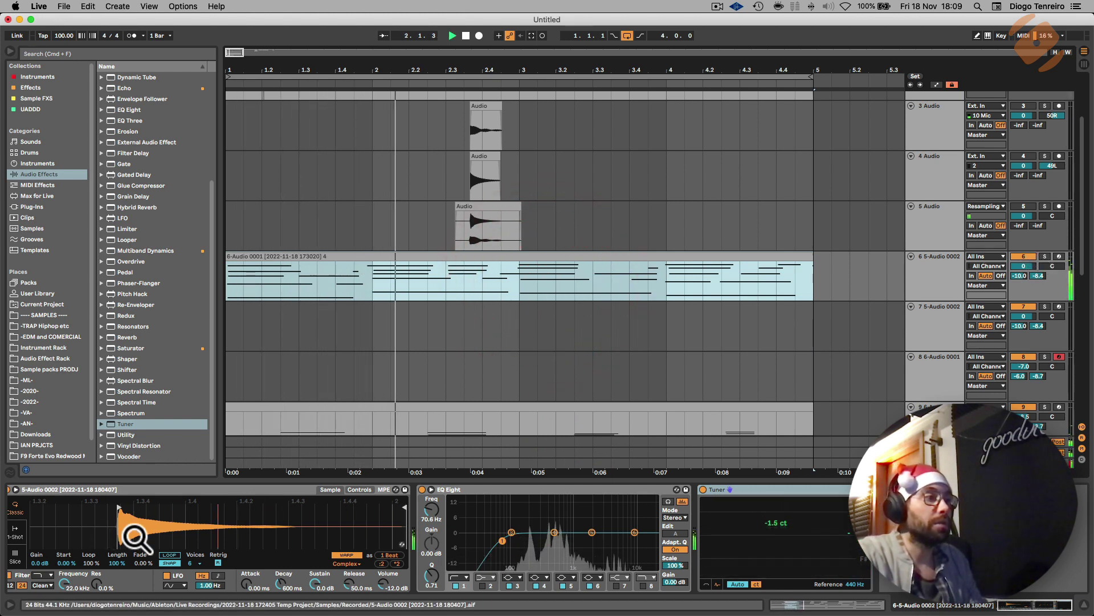
drag(135, 533, 230, 533)
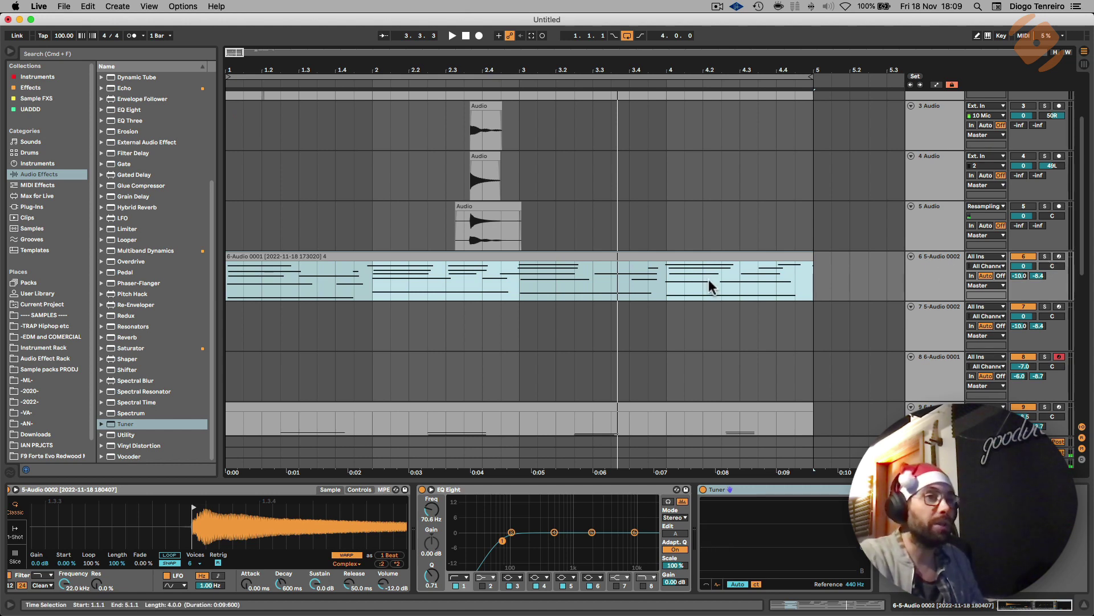
Step: Copy the MIDI clip back to the 8 6-Audio 0001 track, lower the 6 5-Audio 0002 track volume to -8.4 dB, and play both layers
drag(634, 260, 640, 364)
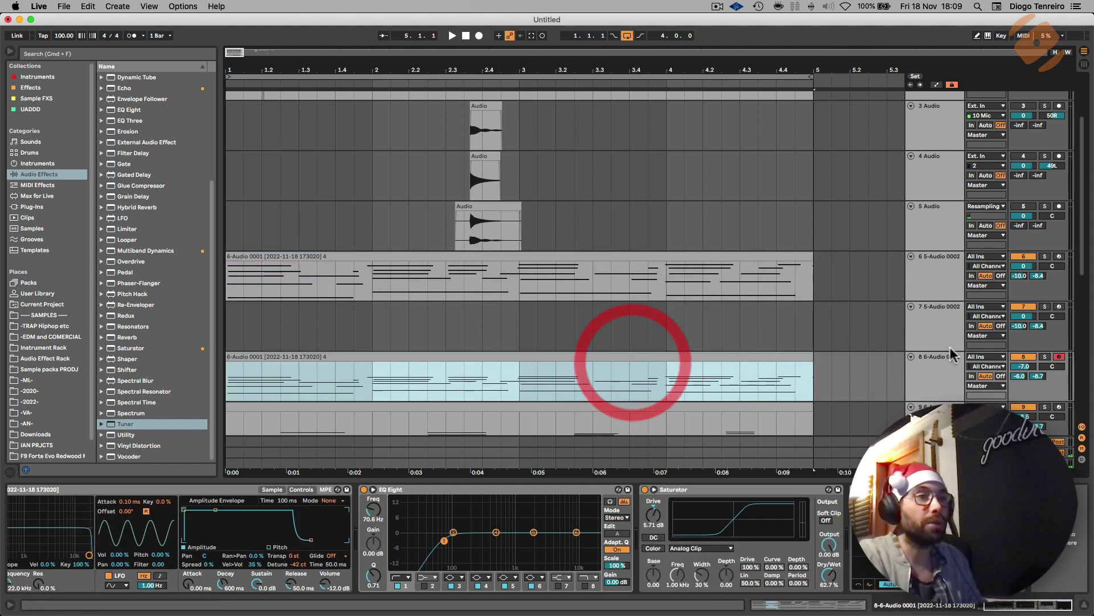
click(948, 291)
drag(1024, 266, 1024, 280)
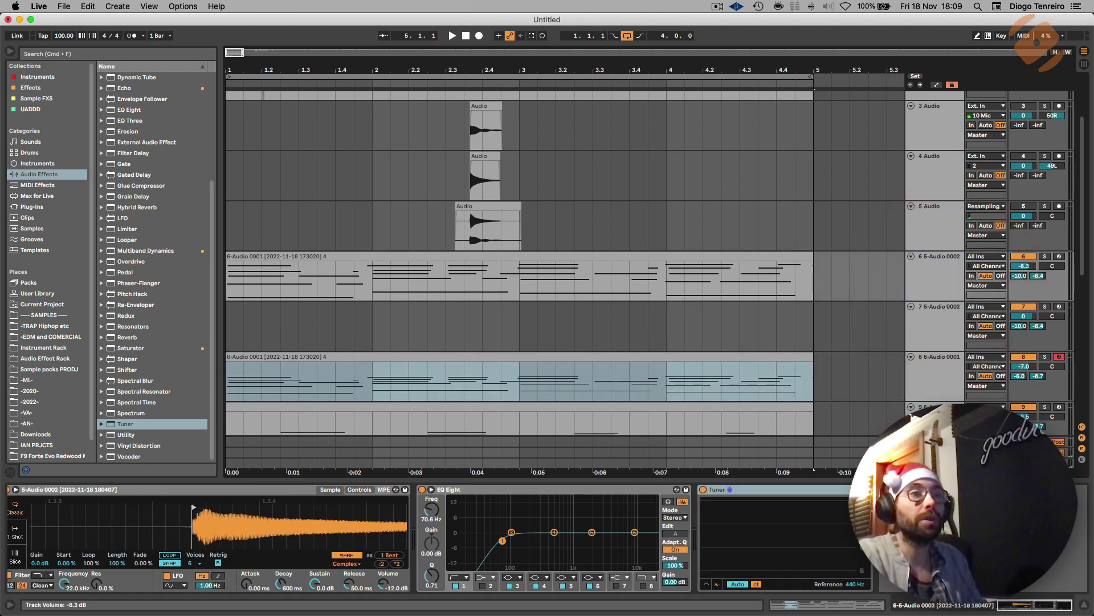
key(space)
Step: View the devices of the 8 6-Audio 0001 and reversed 7 5-Audio 0002 tracks, and move the 6 5-Audio 0002 track below the reversed one
click(939, 372)
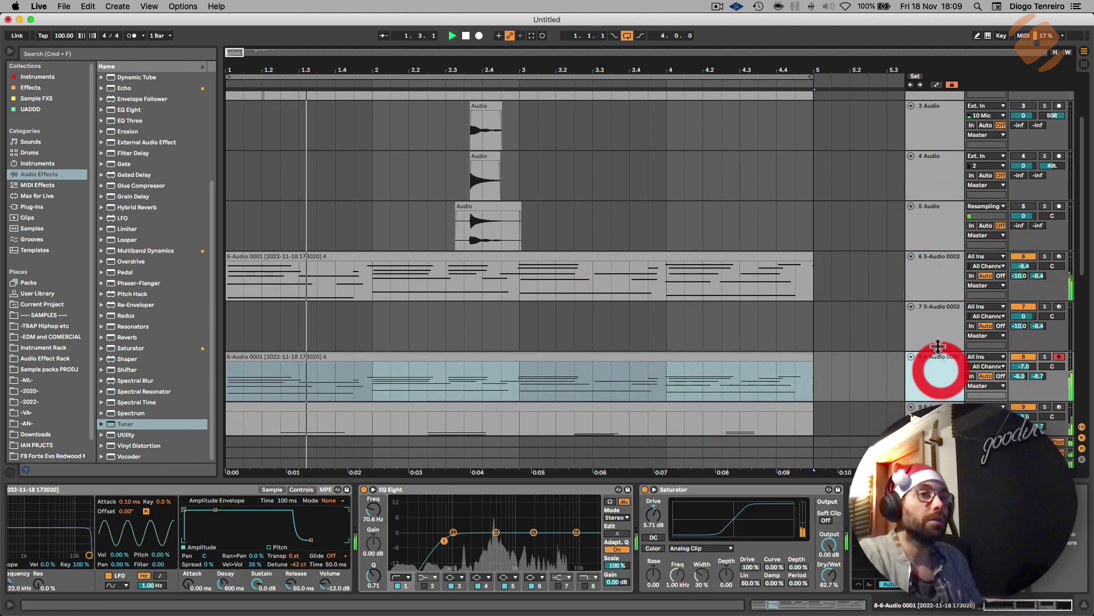
click(950, 333)
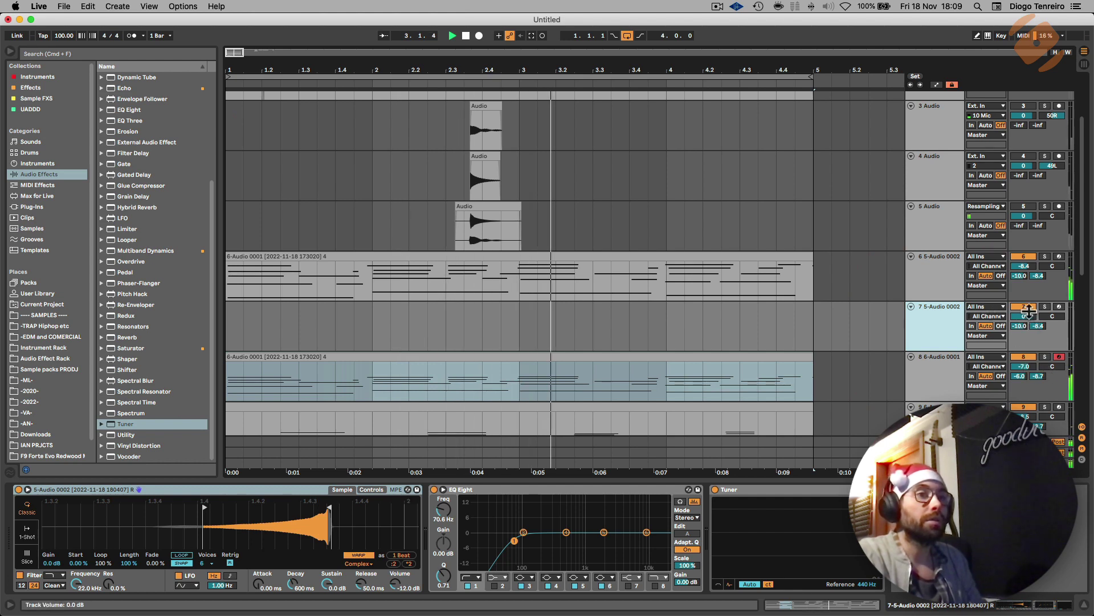
drag(941, 280, 929, 350)
scroll(941, 354, down, 3)
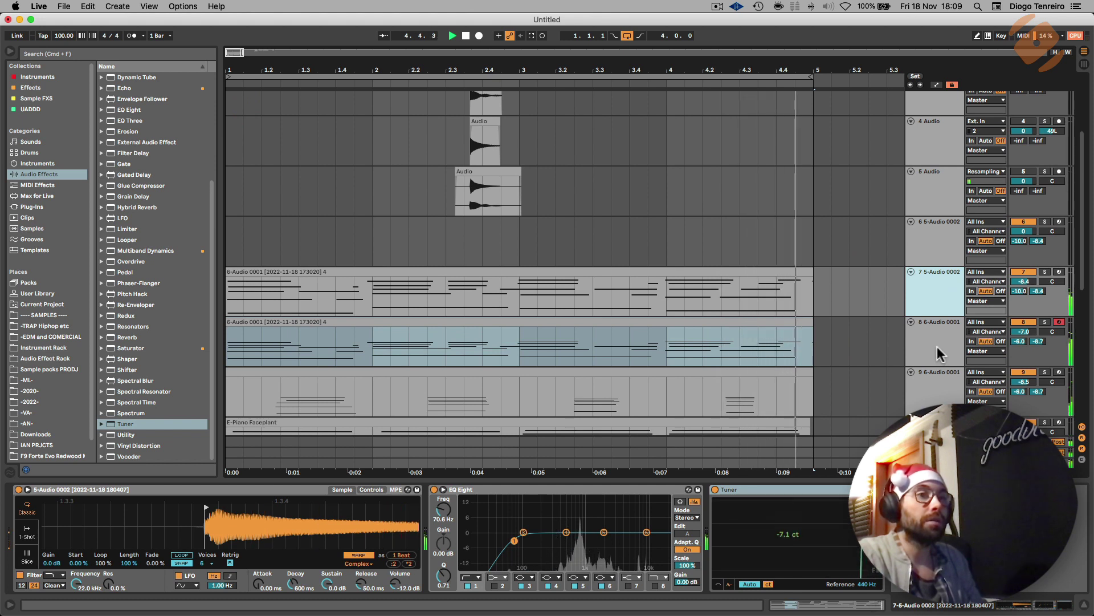
Step: Listen with the 7 5-Audio 0002 track off and on, and pan it 50R and the 8 6-Audio 0001 track 50L
click(1024, 272)
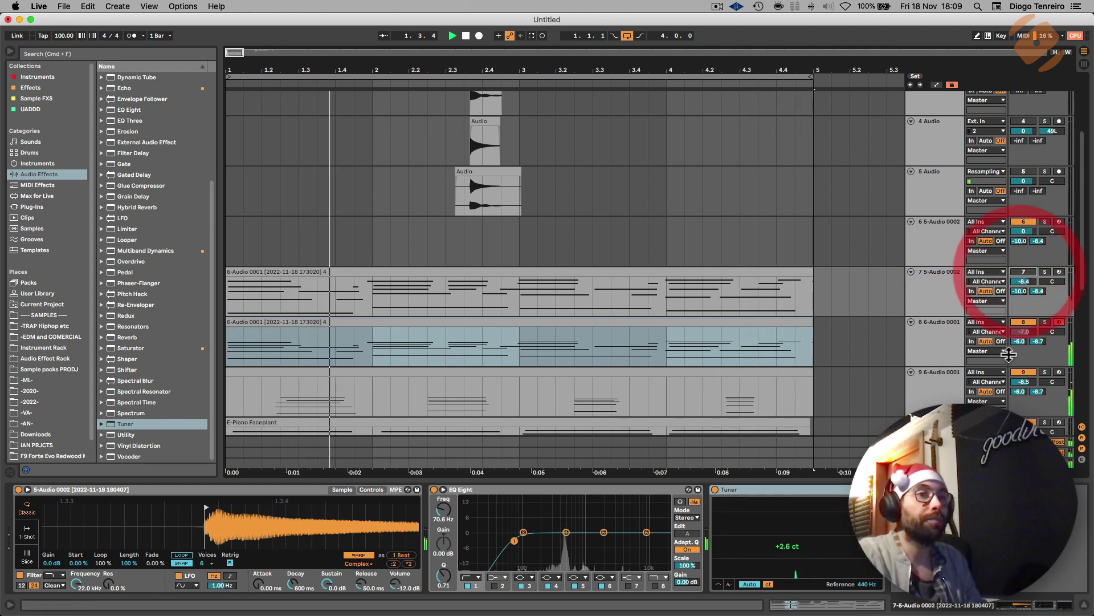
click(1024, 271)
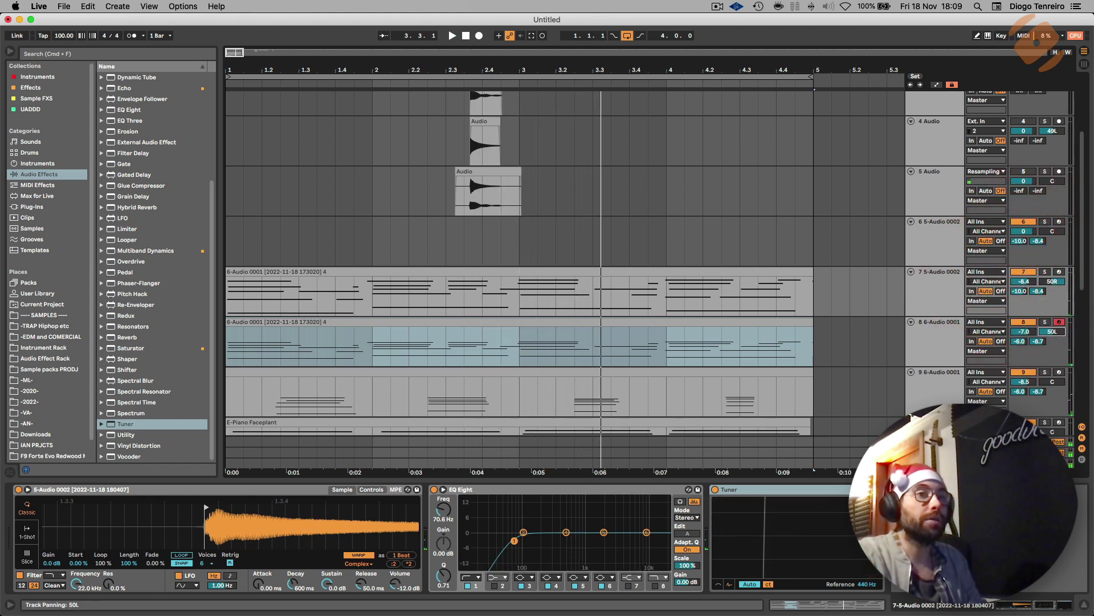
click(948, 351)
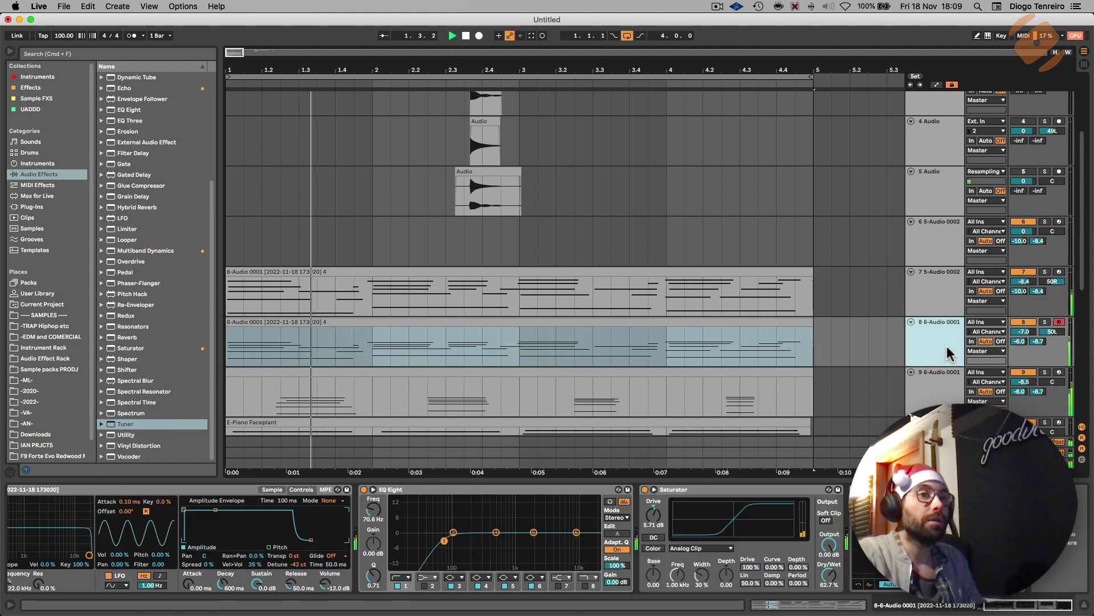
Step: Raise the 7 5-Audio 0002 track volume to -4.3 dB and compare its devices with those of the 8 6-Audio 0001 track during playback
click(954, 294)
drag(1023, 282, 1024, 270)
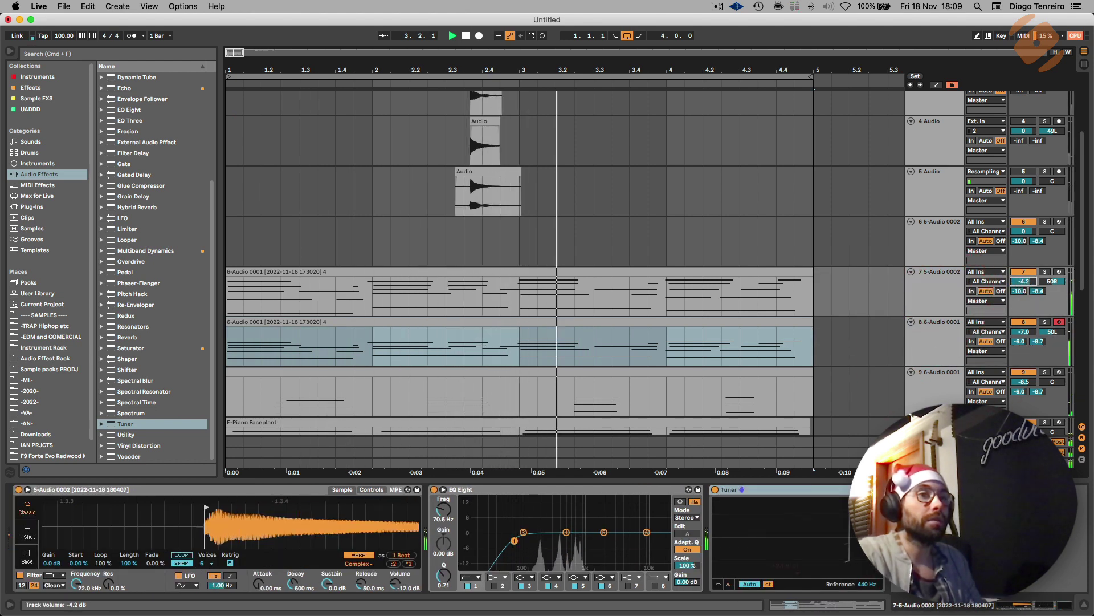
click(948, 293)
click(951, 349)
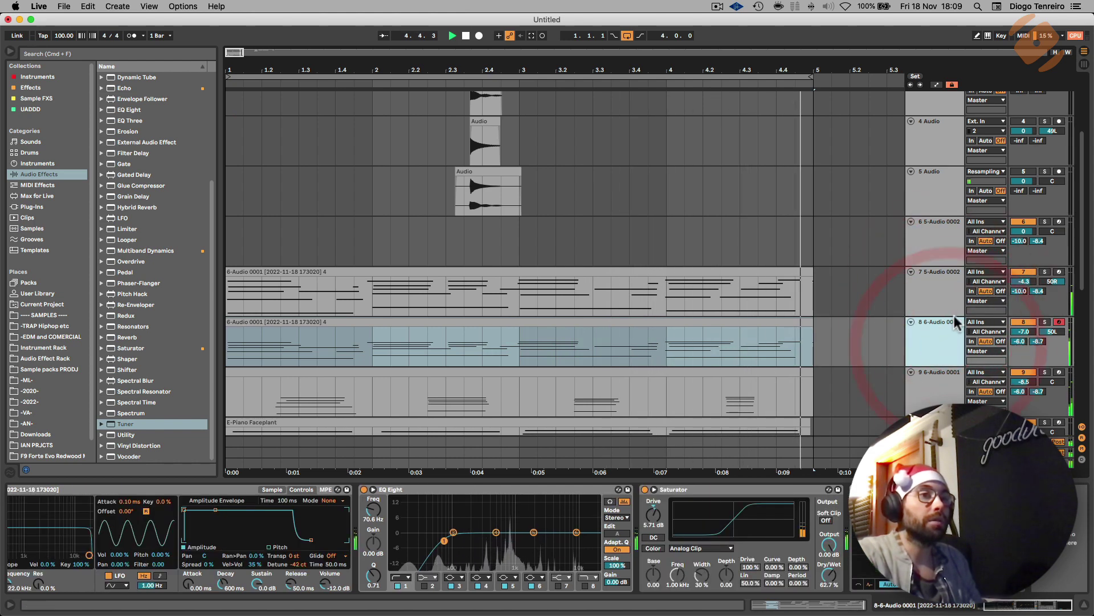
Step: Arm the 7 5-Audio 0002 track alongside 8 6-Audio 0001 to play both live, and disarm and deactivate it to hear the other layer alone
click(1060, 272)
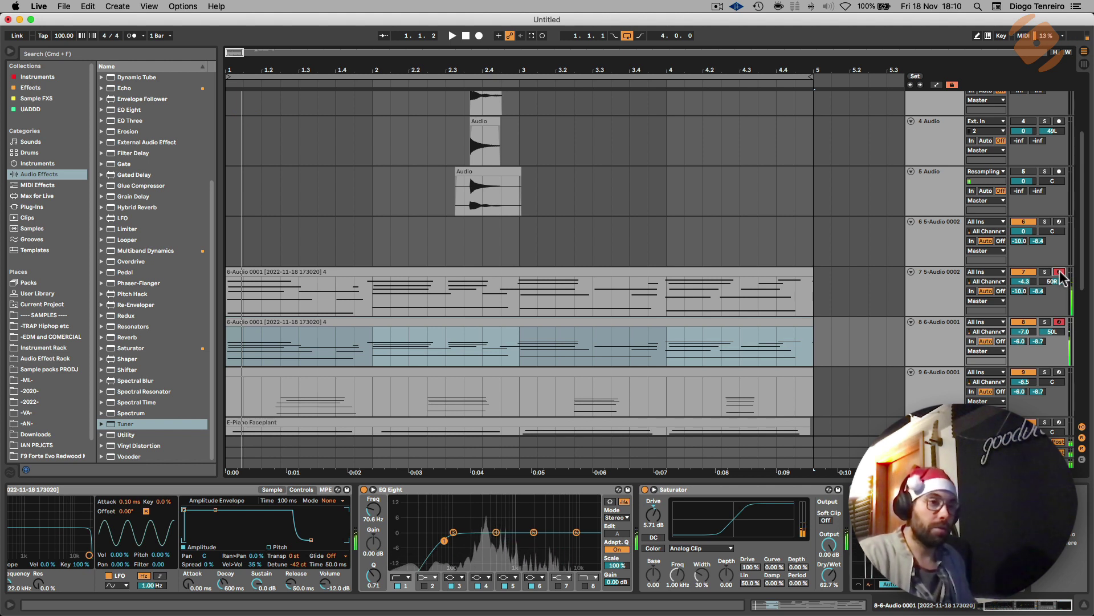
click(1059, 274)
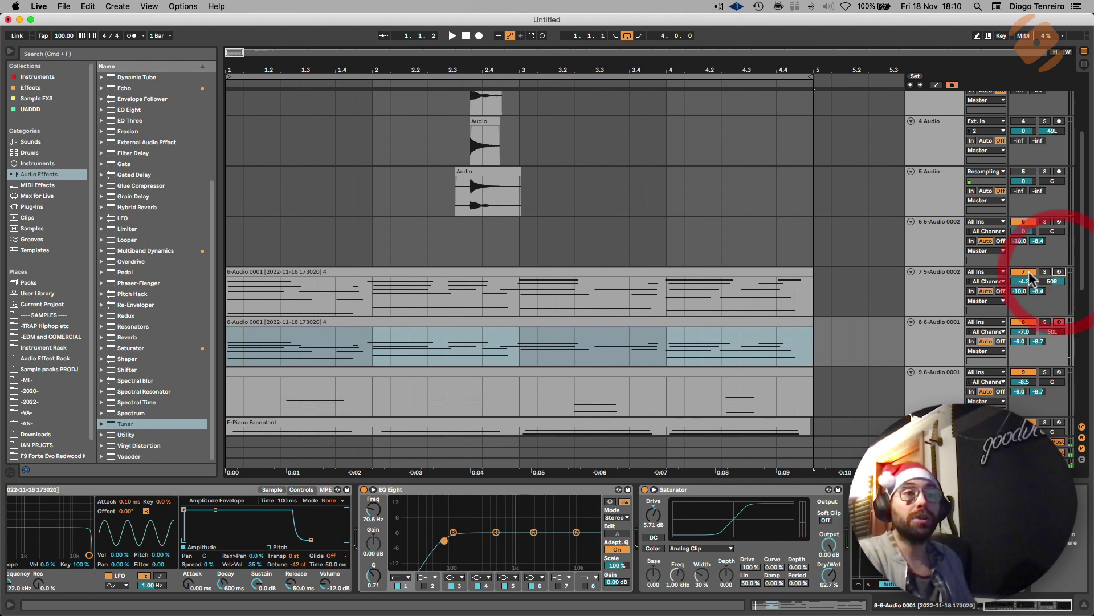
click(1024, 273)
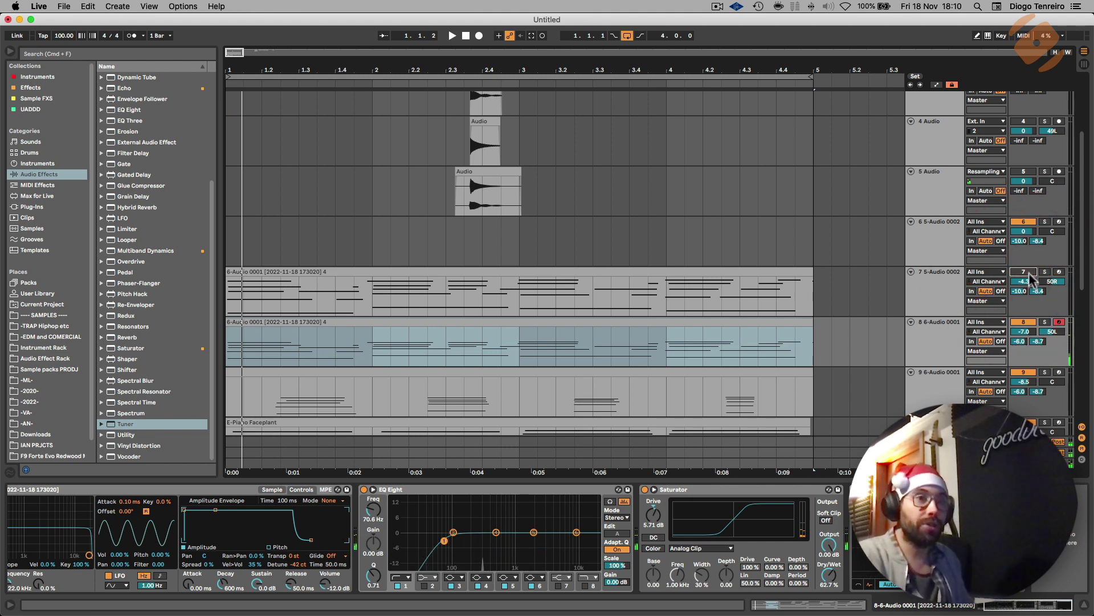
Step: Center the pan of the 8 6-Audio 0001 track, reactivate 7 5-Audio 0002, and play the loop with both tracks armed
click(1054, 333)
key(Delete)
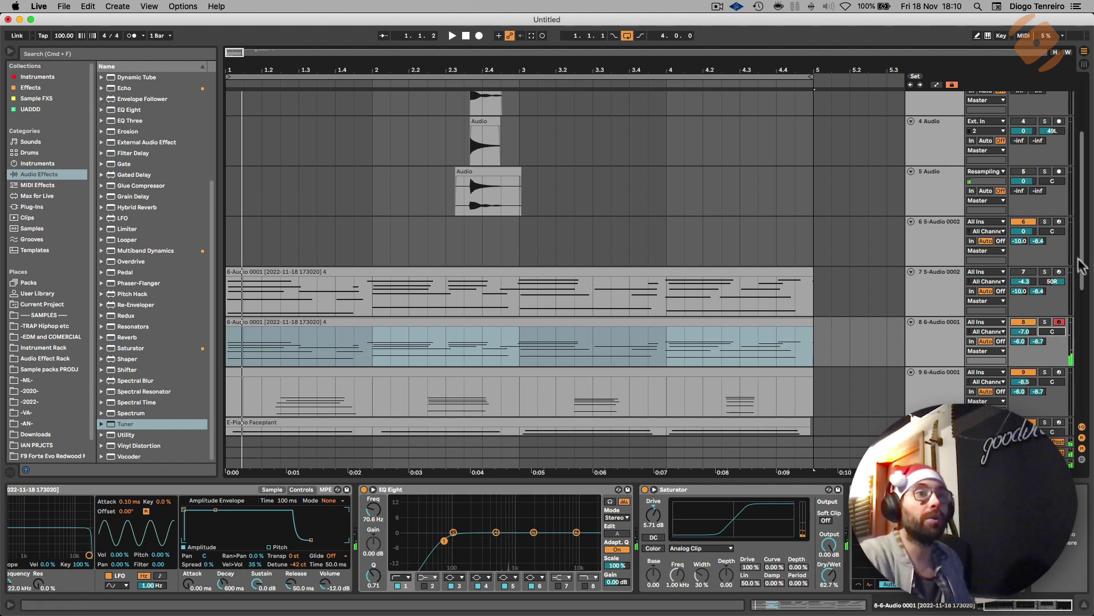
click(1059, 272)
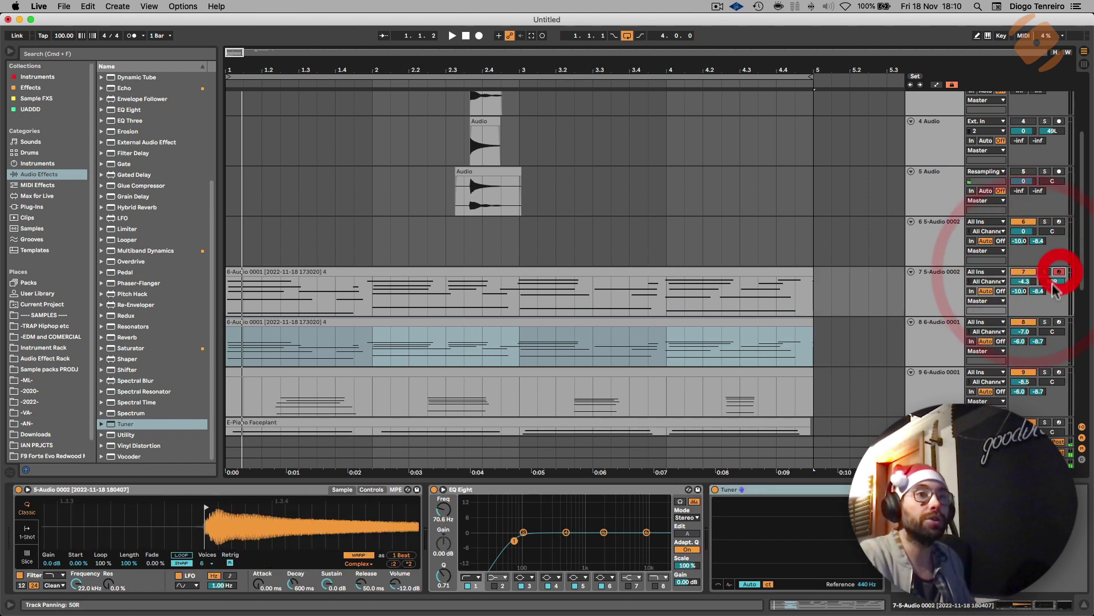
click(1058, 323)
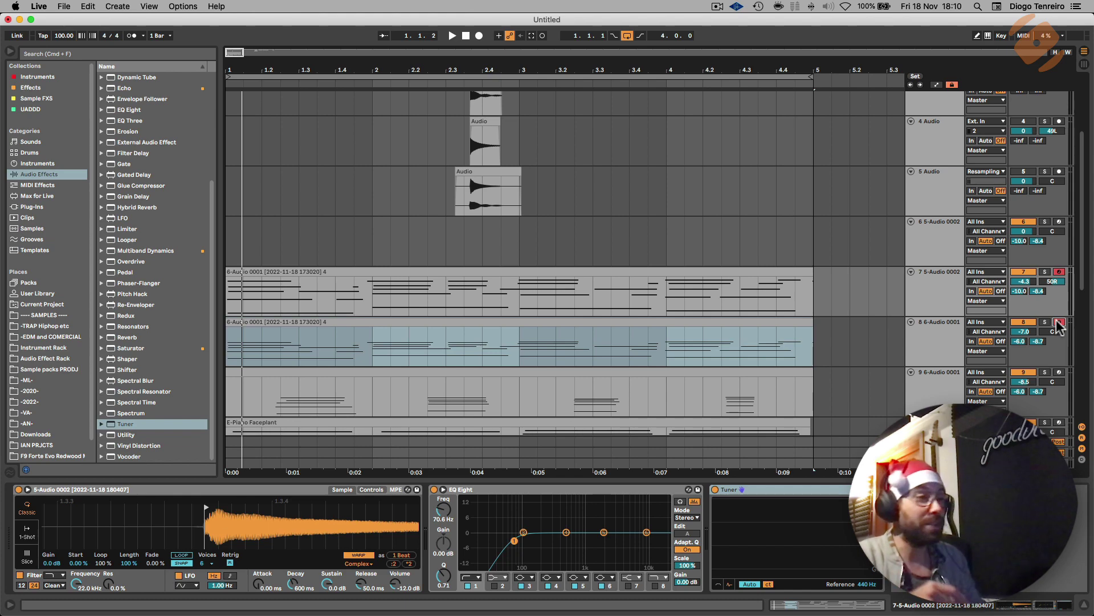
key(space)
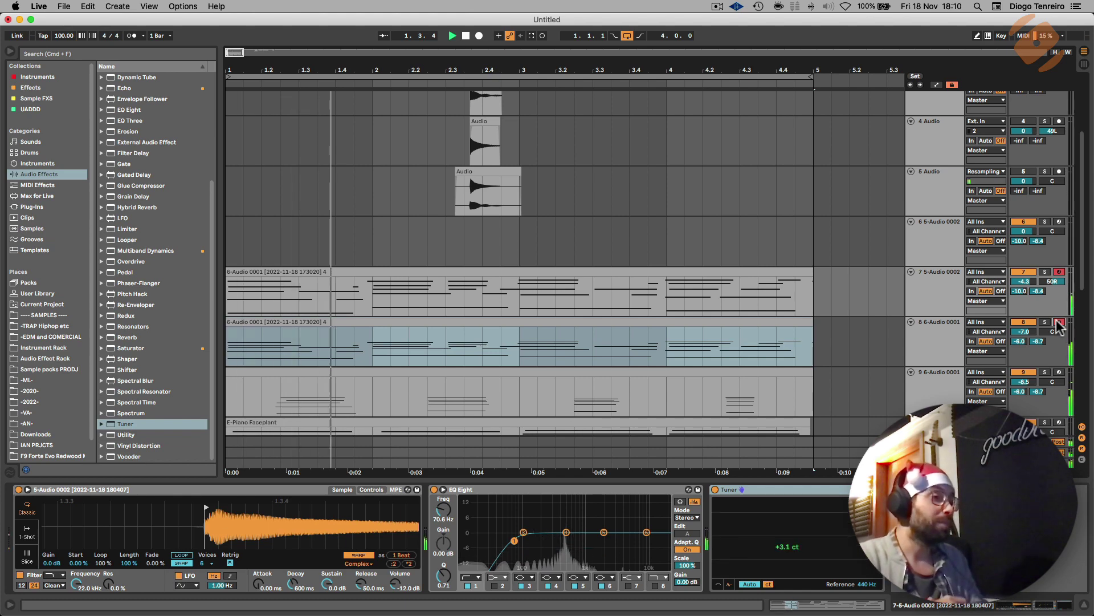